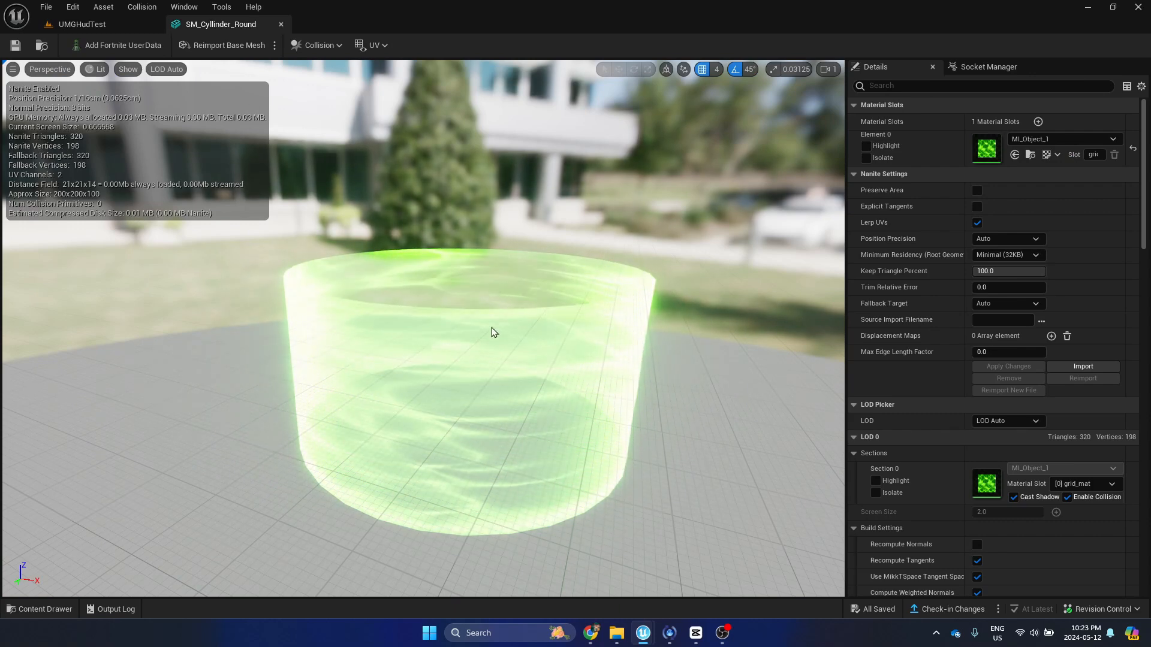
- Switch to the browser and examine the preview images of the 50+ MEGA TYCOON VFX UEFN PACK on ArtStation, then return to Unreal Editor
key("ctrl+space")
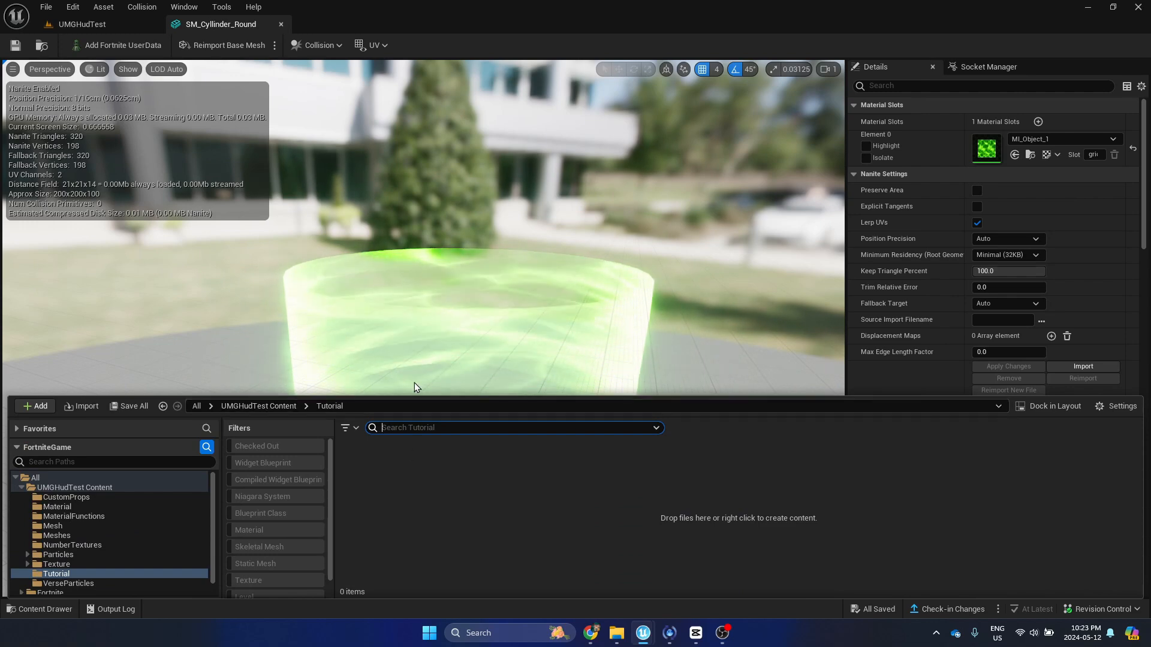
left_click(590, 633)
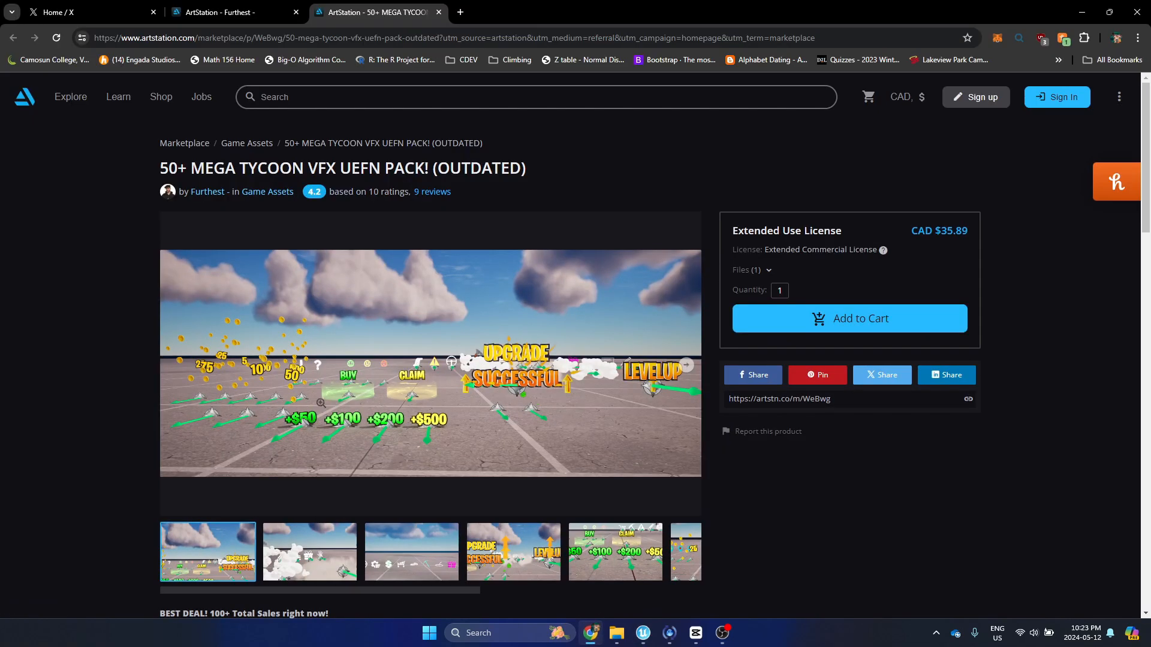
mouse_move(405, 407)
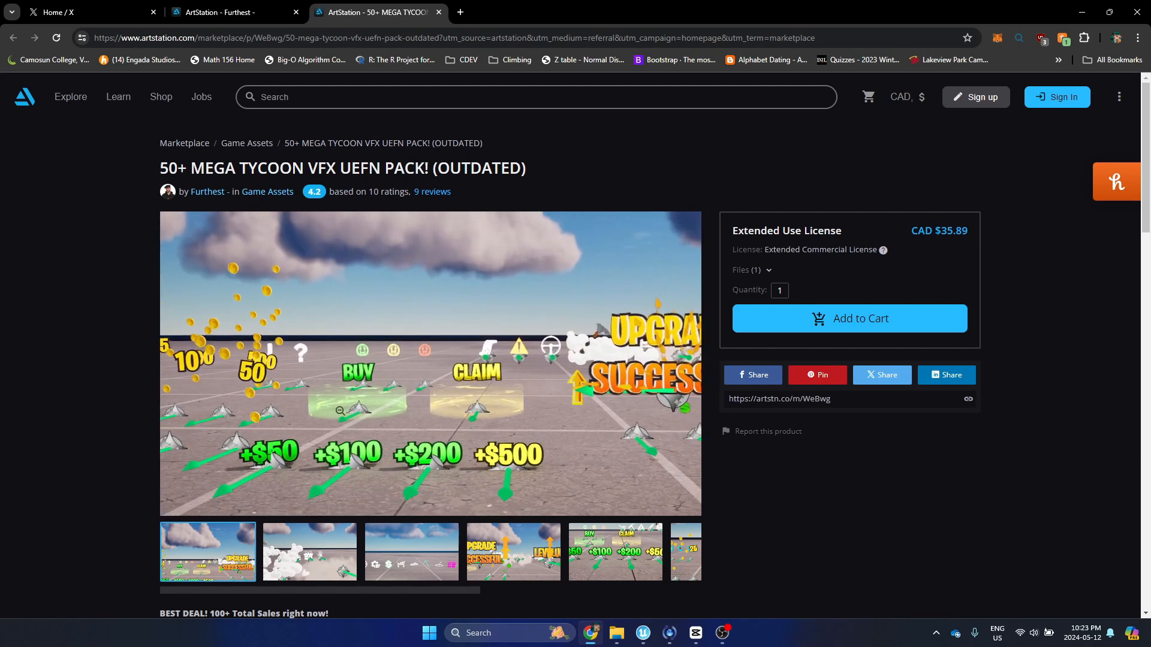
scroll(483, 396, "down", 1)
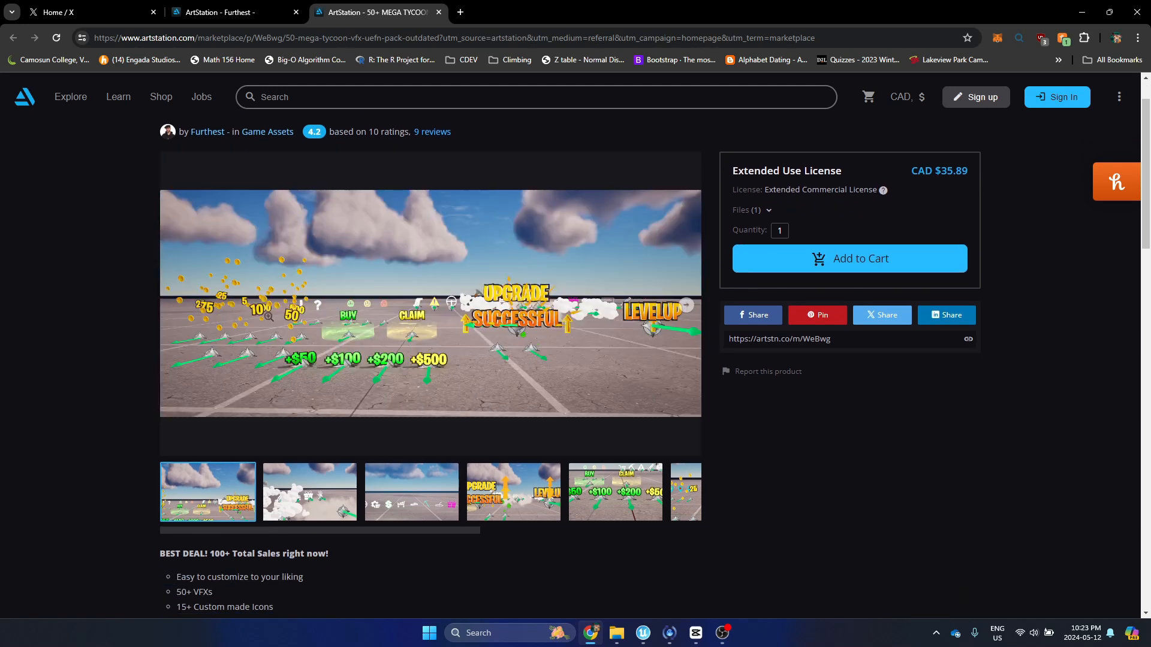
scroll(971, 310, "up", 1)
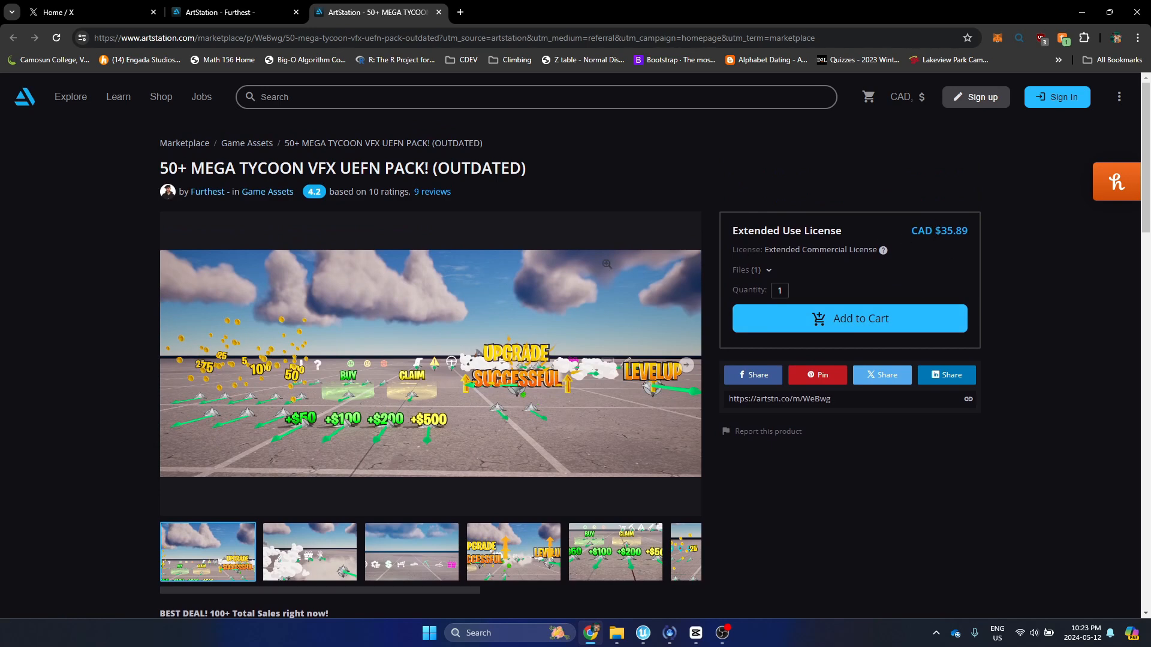
mouse_move(643, 632)
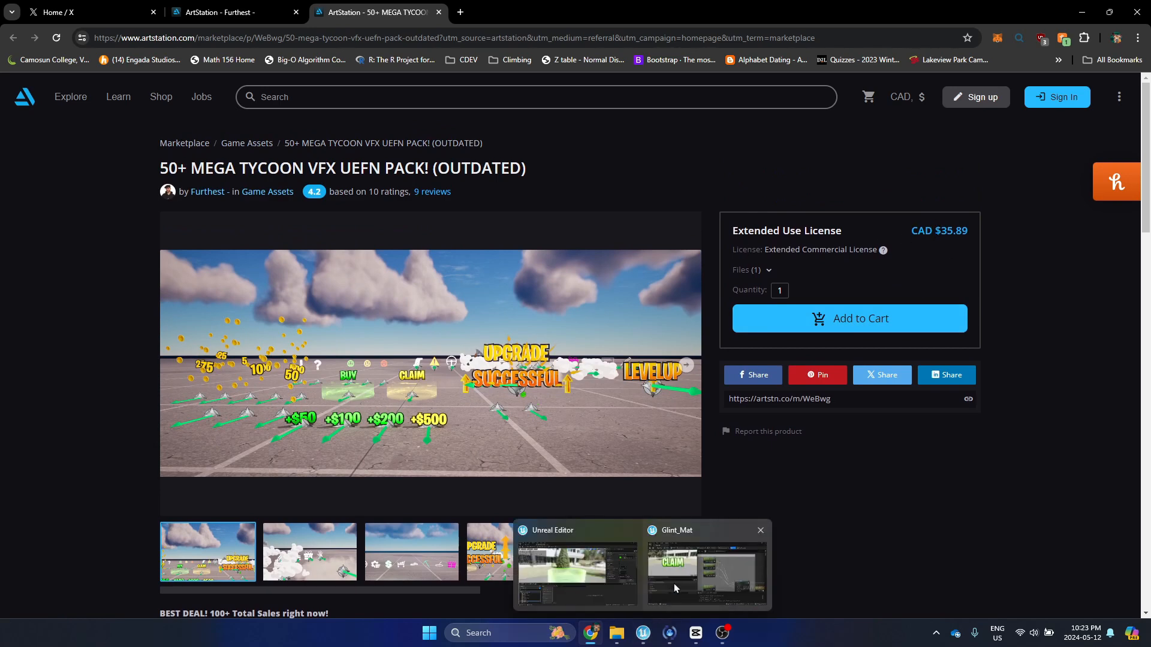
left_click(674, 583)
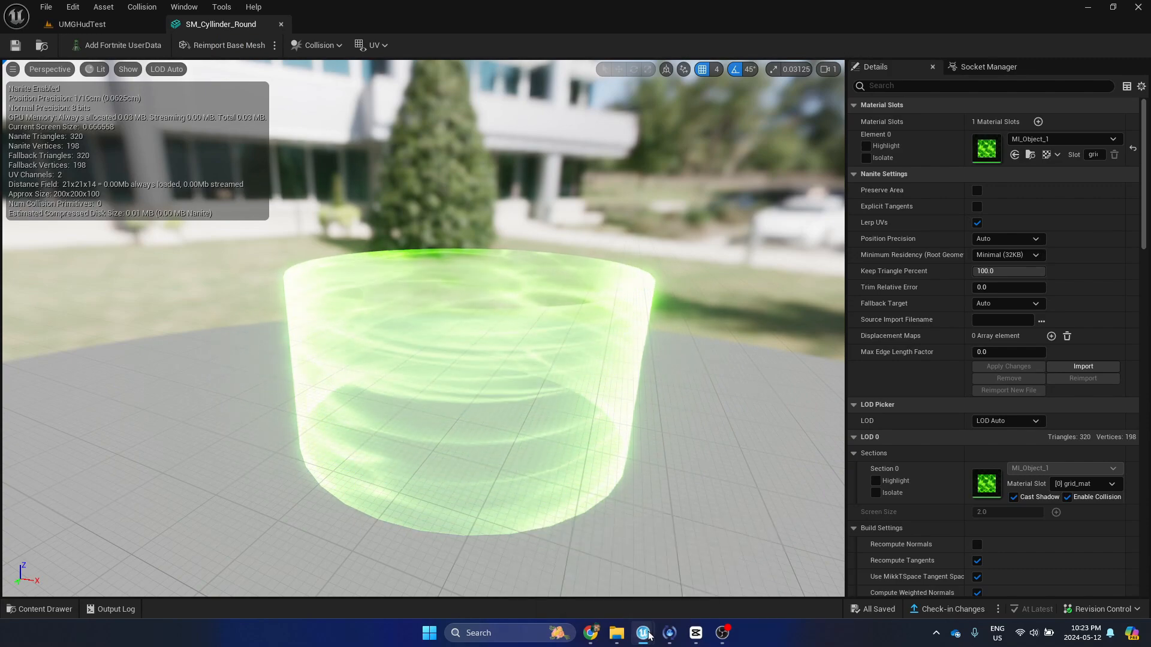
mouse_move(590, 632)
left_click(578, 560)
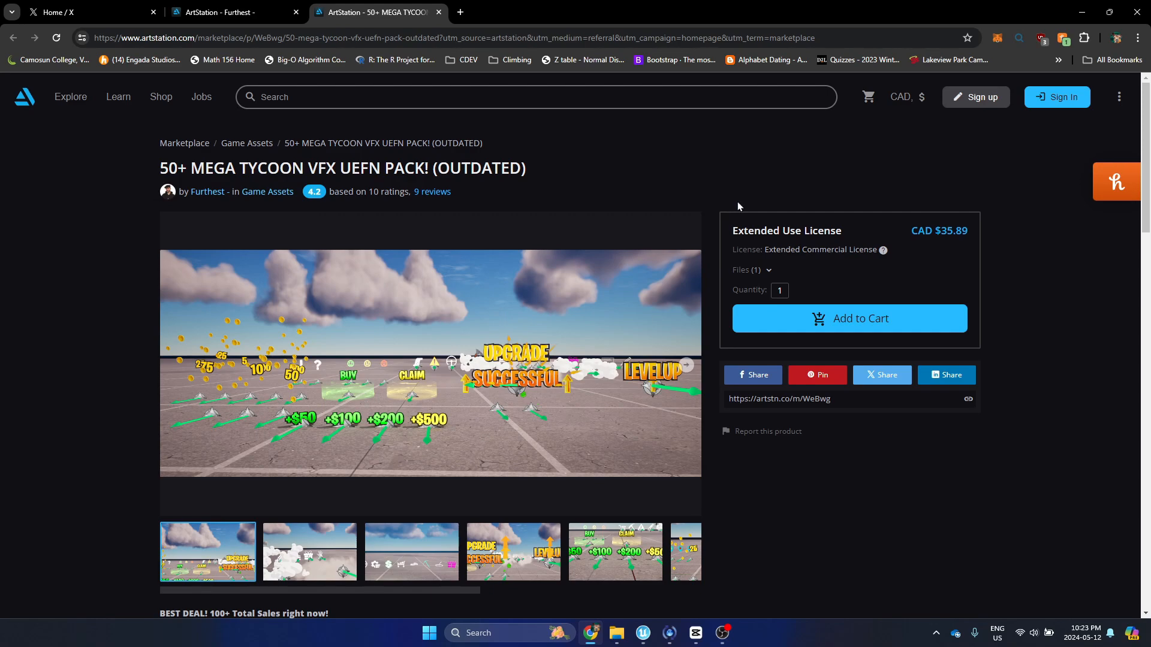
left_click(1081, 14)
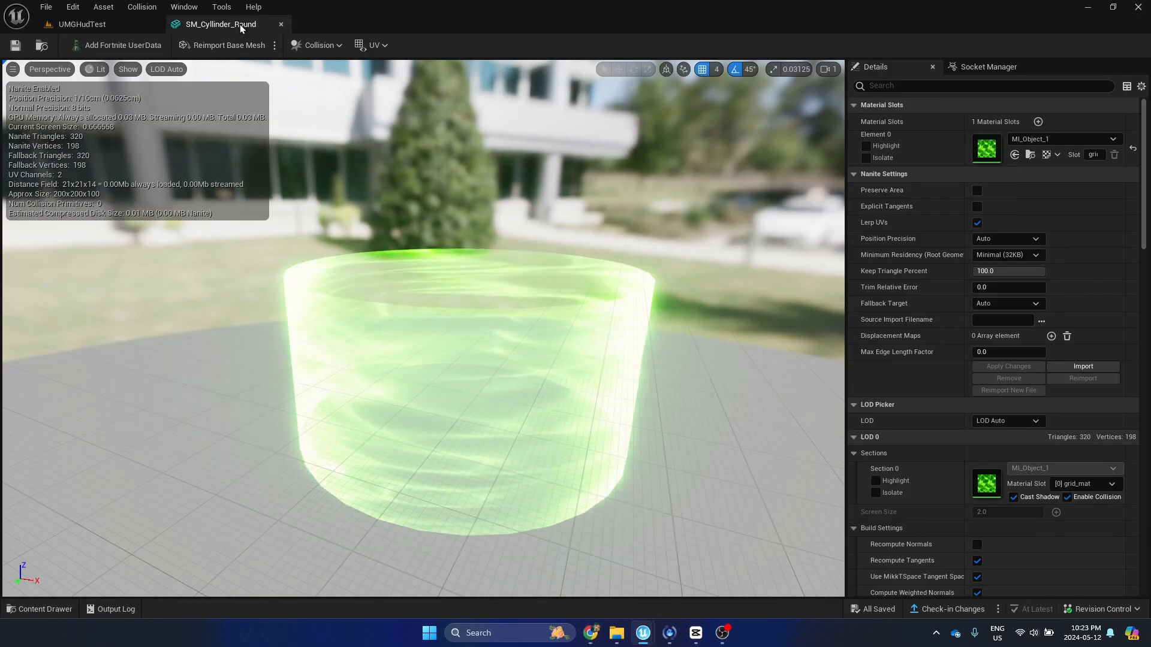
- Close the SM_Cyllinder_Round mesh editor and open the project's Tutorial content folder
left_click(280, 24)
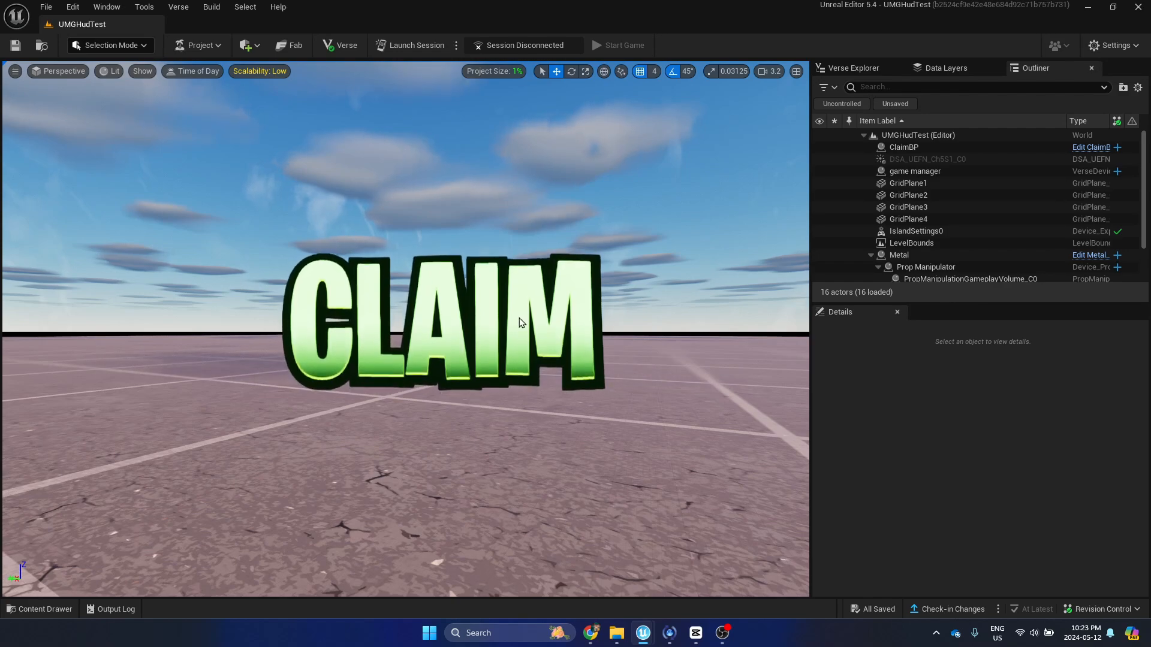
key("ctrl+space")
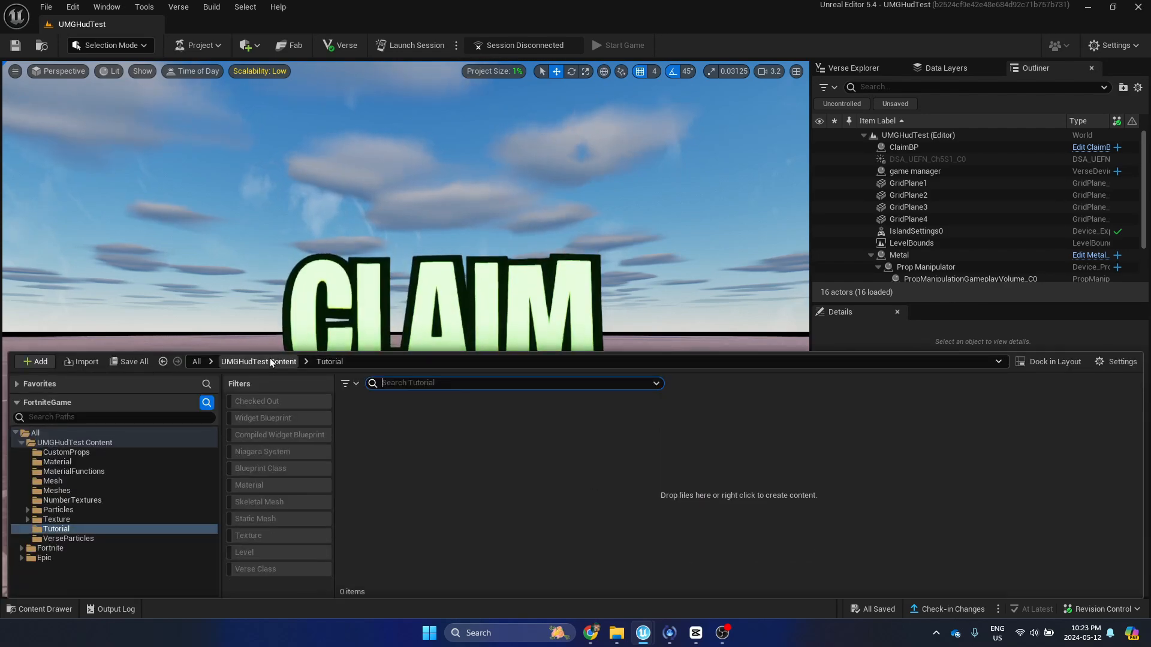
left_click(270, 360)
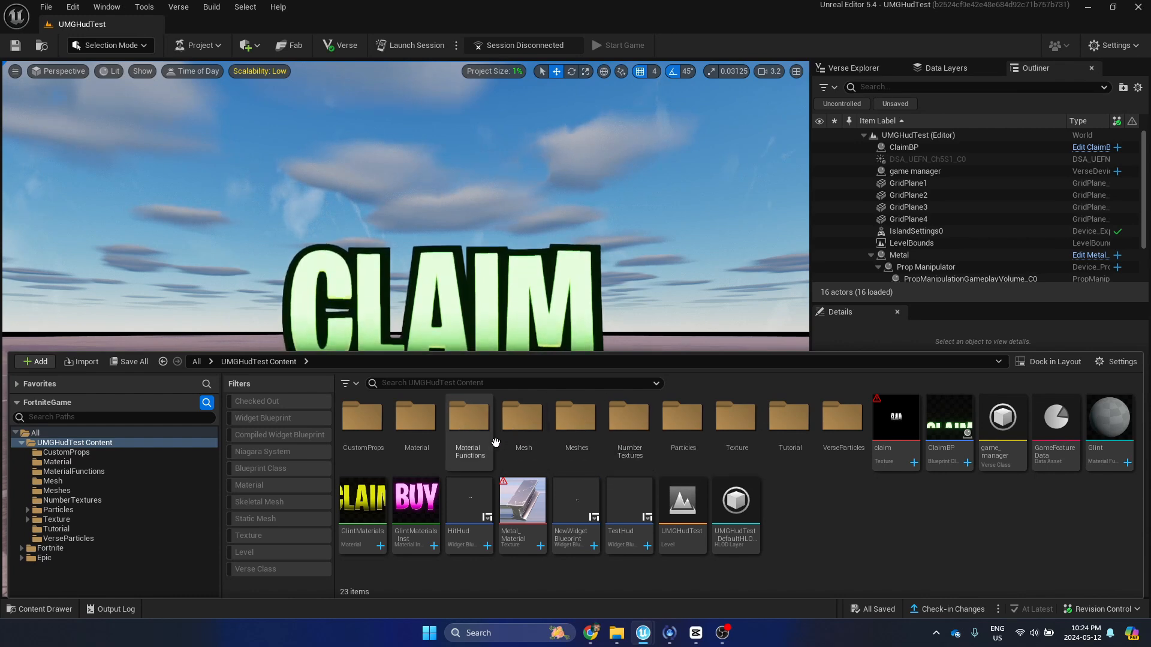
double_click(769, 438)
- Create a material named Glint_Mat in the Tutorial folder and save it
right_click(473, 466)
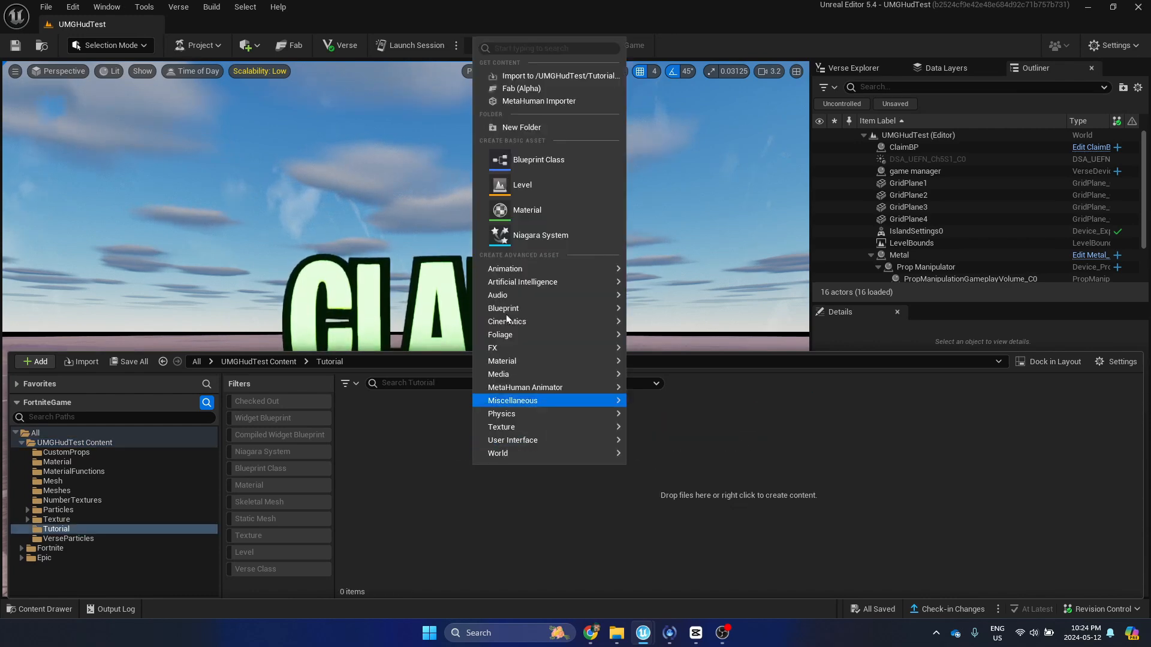
left_click(516, 211)
type("Glint")
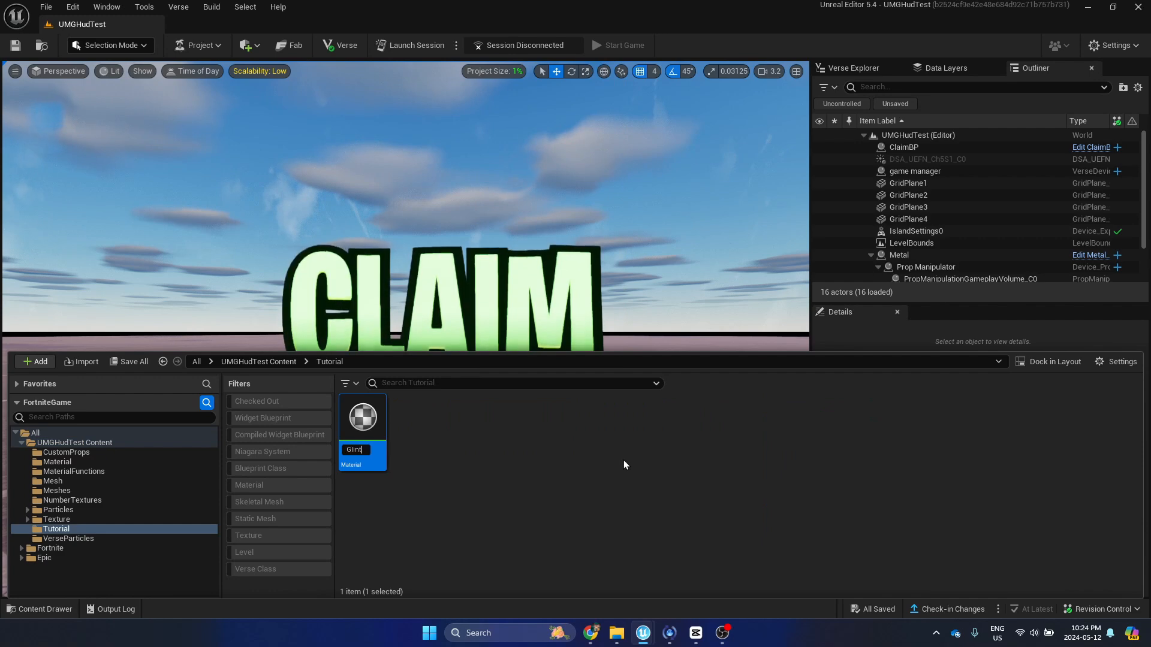
type("_Mat")
key("Return")
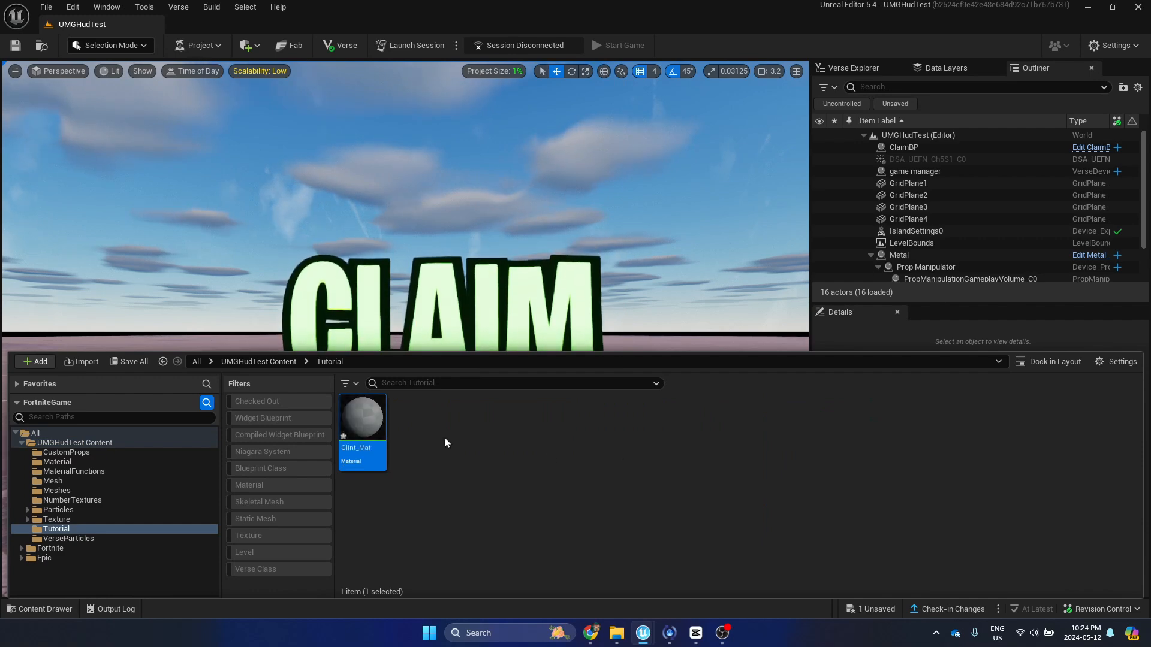
key("ctrl+s")
- Open the Glint_Mat material for editing and set its blend mode to Translucent
double_click(366, 431)
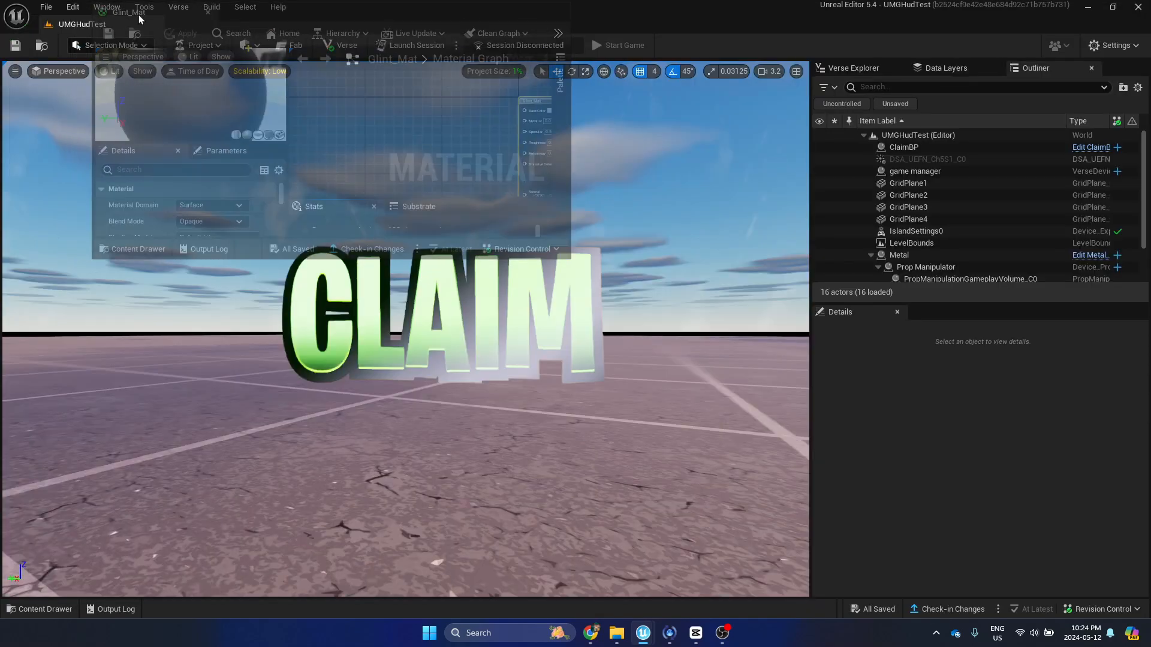
scroll(707, 239, "up", 3)
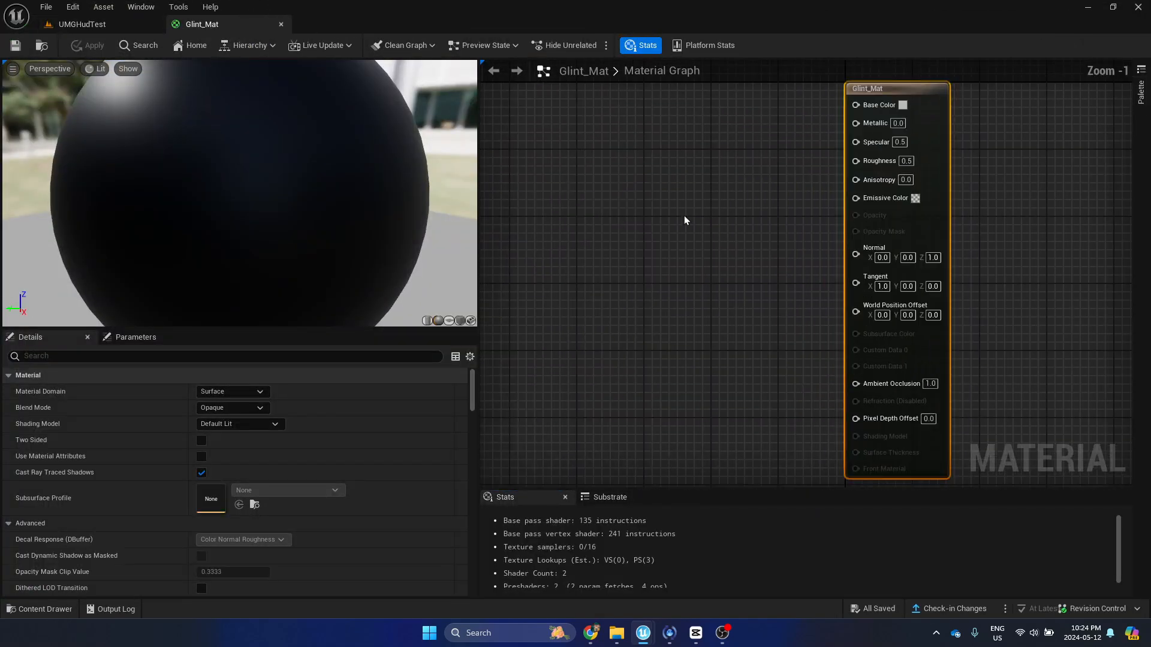
left_click(231, 408)
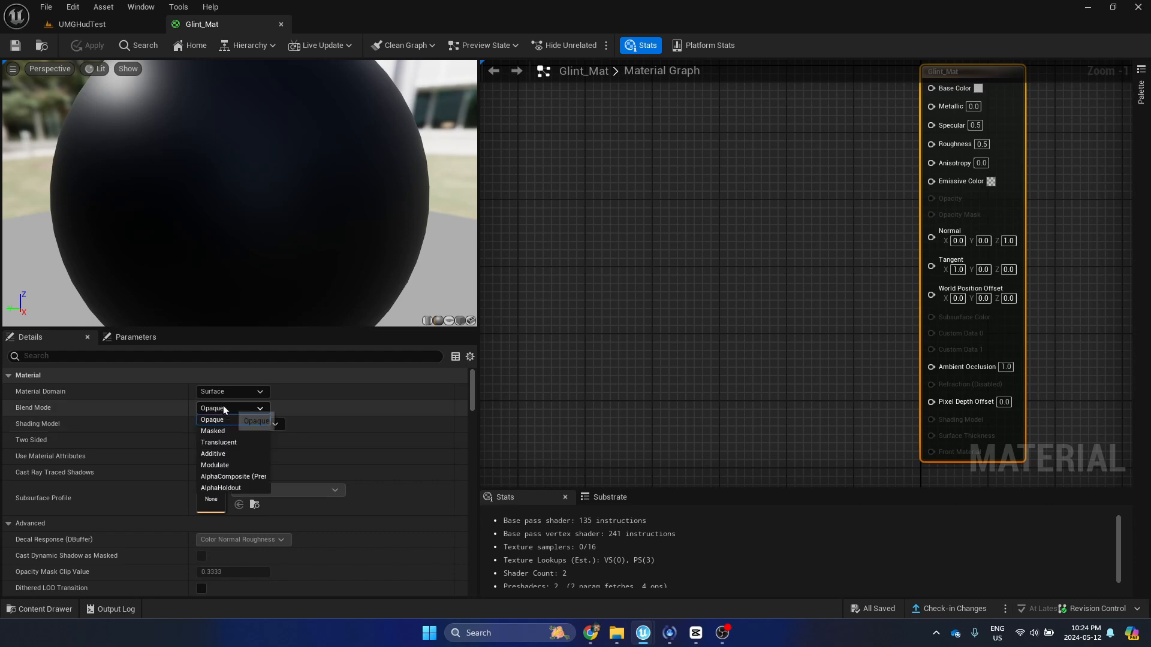
left_click(238, 443)
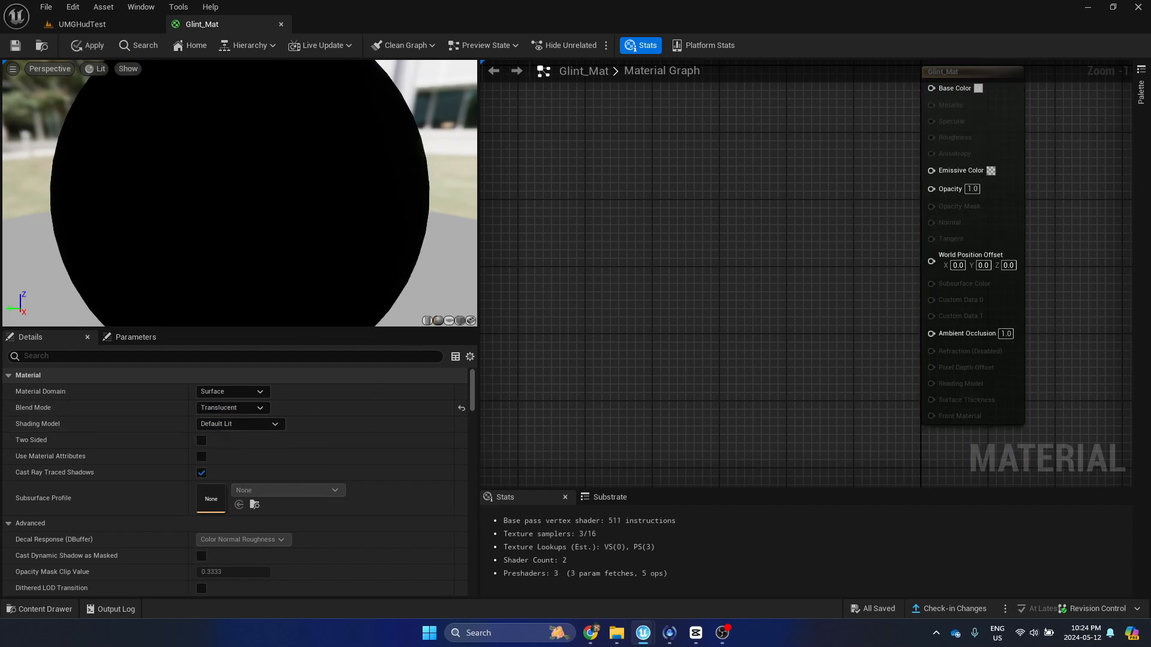
- Add a Texture Sample node to the material graph in the empty area beside the Glint_Mat output node
right_click_drag(606, 158, 643, 185)
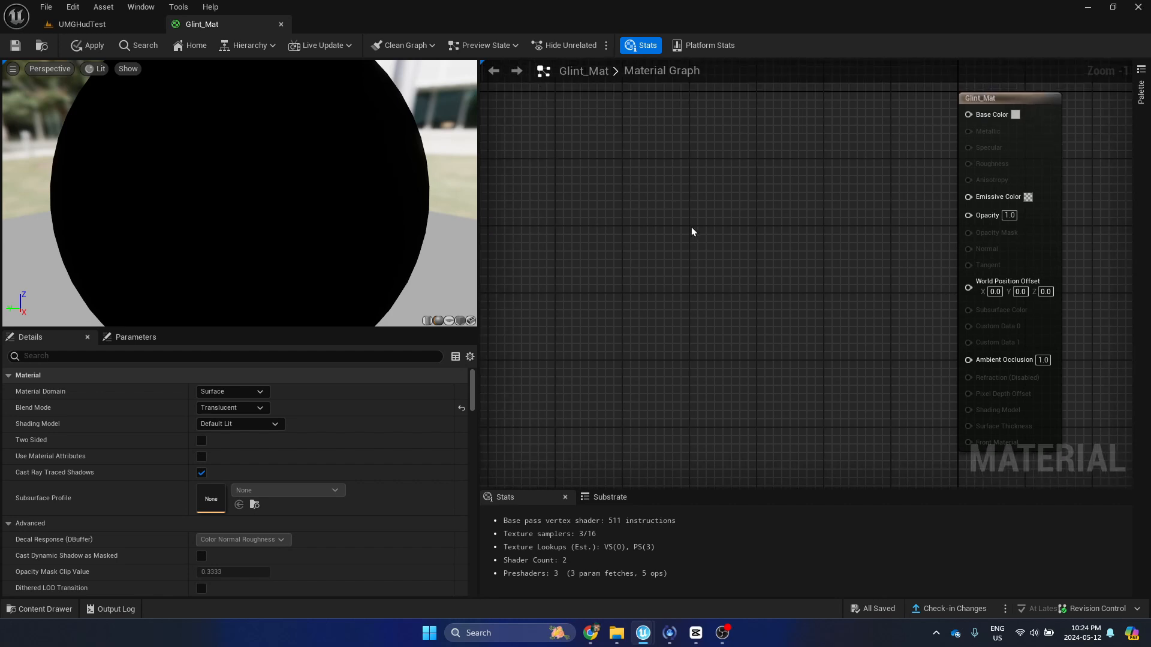
right_click(646, 203)
left_click(647, 180)
key("t")
left_click(667, 226)
left_click_drag(714, 263, 711, 247)
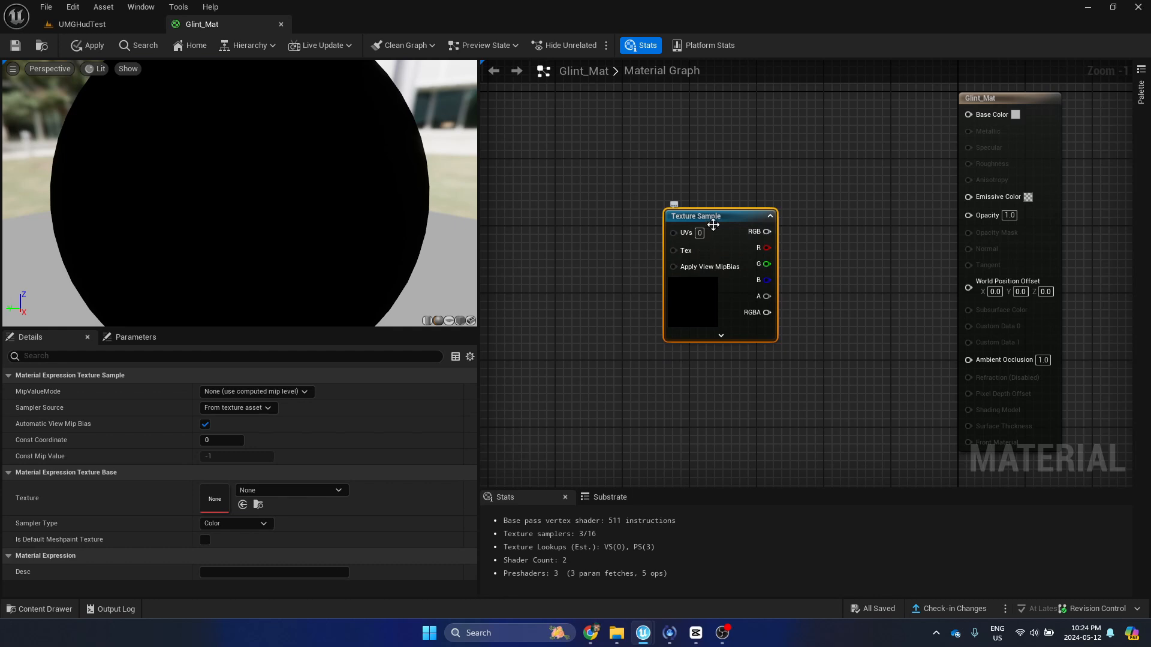
- Convert the Texture Sample node to a parameter named Texture and move it farther from the material output node
right_click(723, 219)
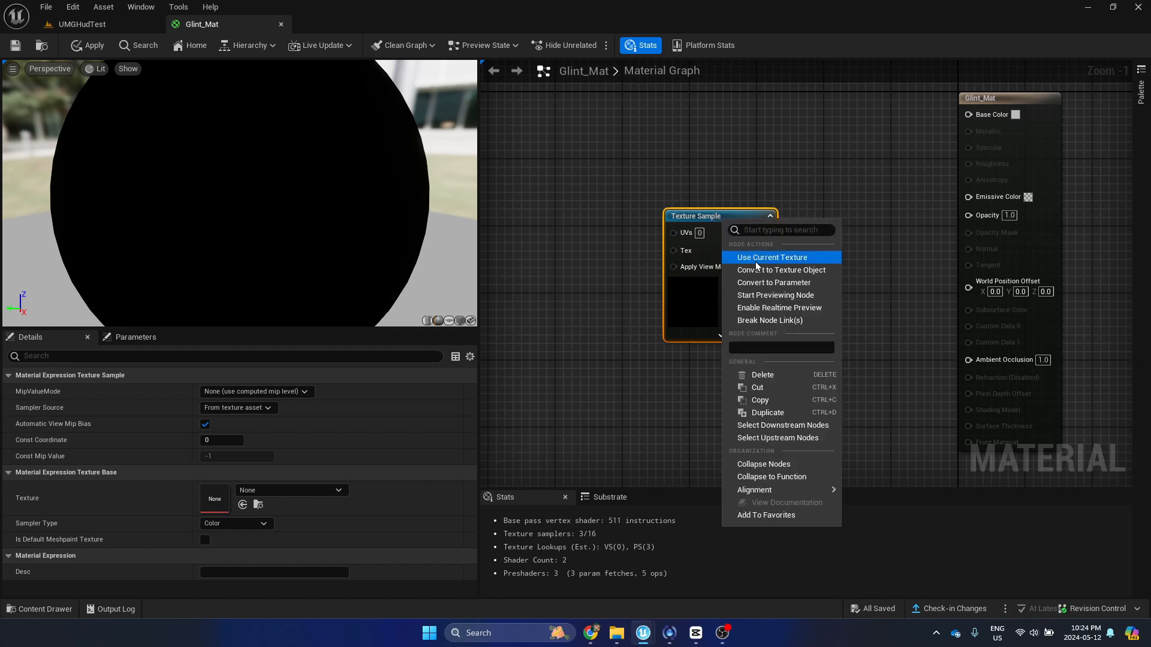
left_click(757, 283)
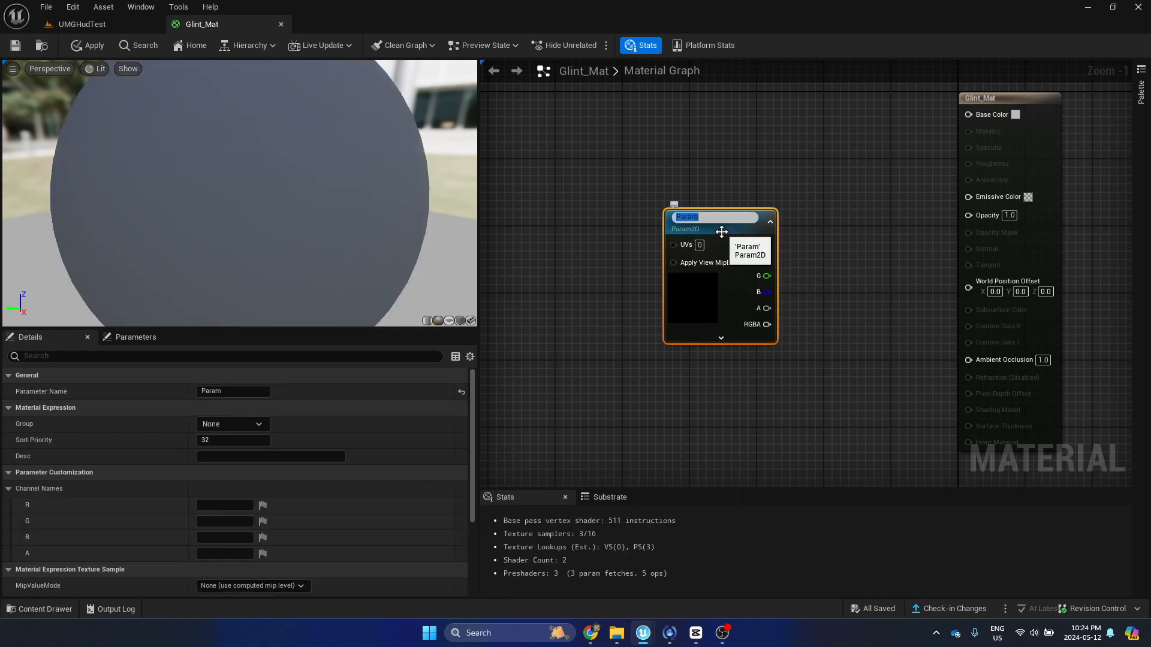
type("Texture")
left_click_drag(721, 231, 679, 206)
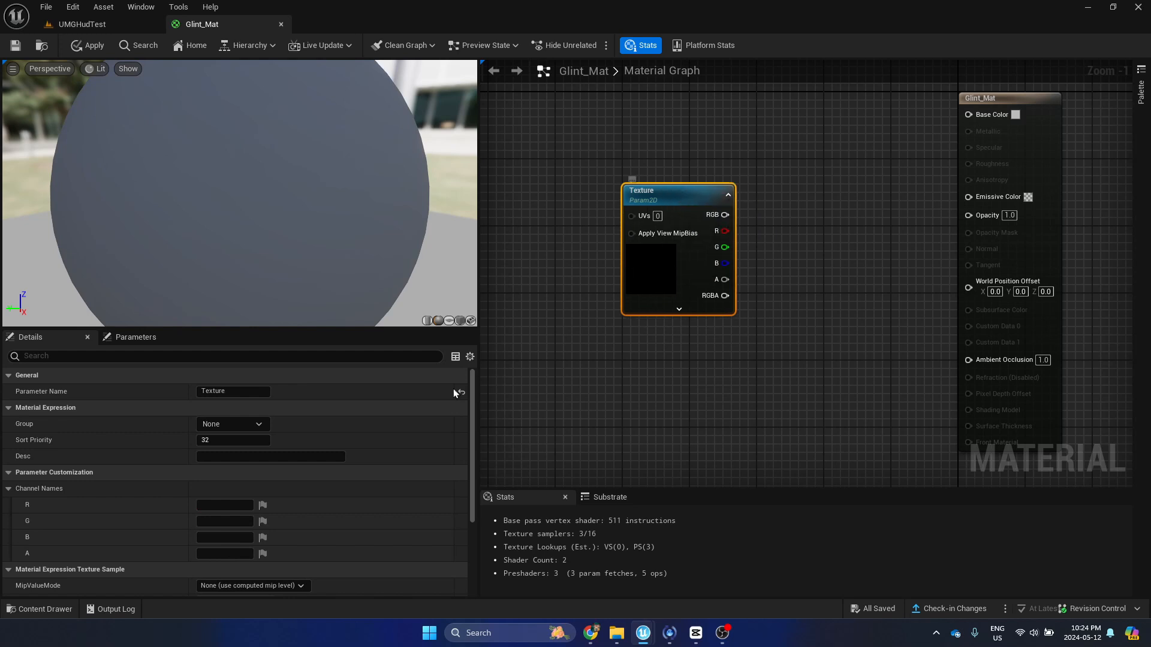
- Assign the claim texture to the Texture parameter node
scroll(331, 487, "down", 3)
scroll(330, 490, "down", 3)
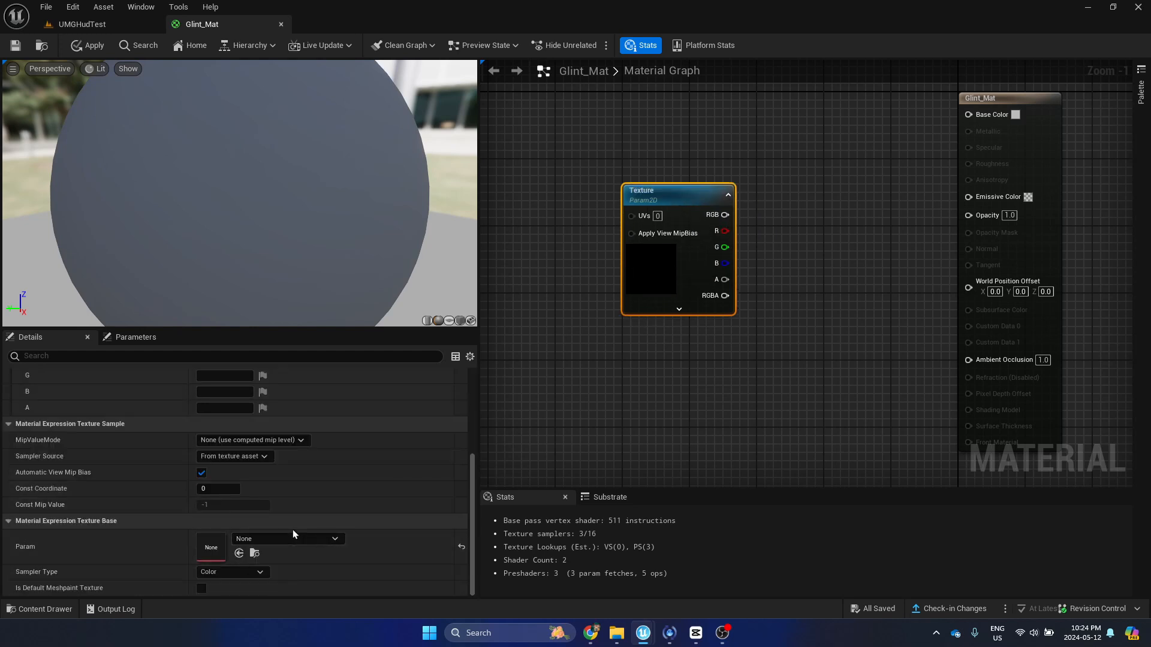
left_click(298, 534)
type("claim")
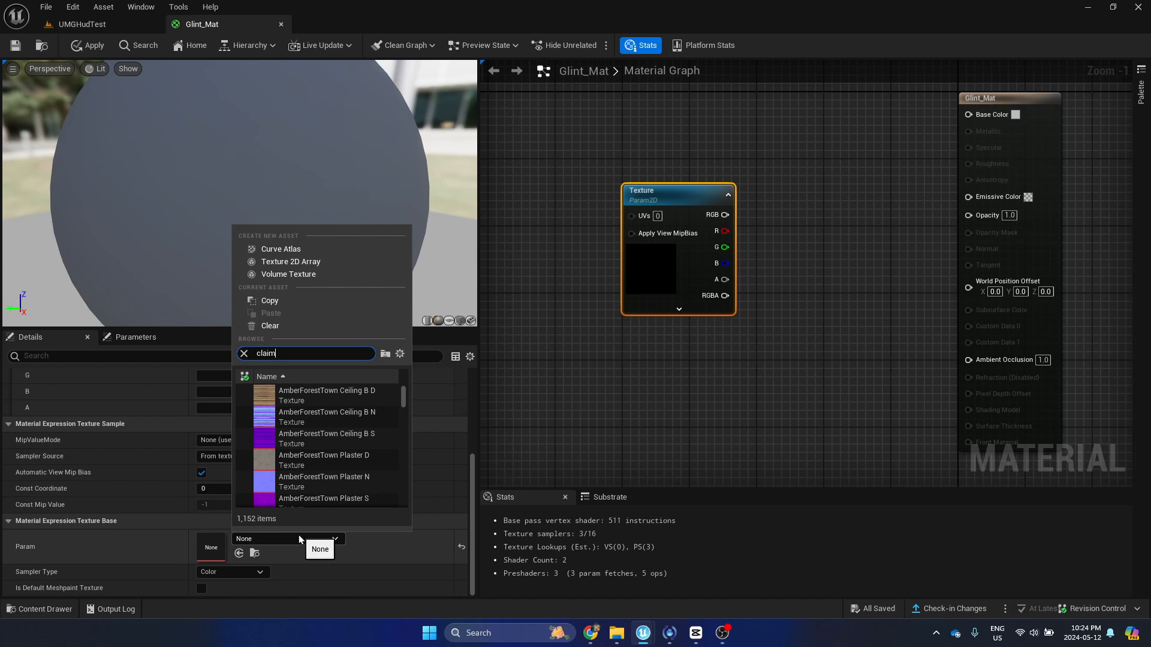
left_click(281, 401)
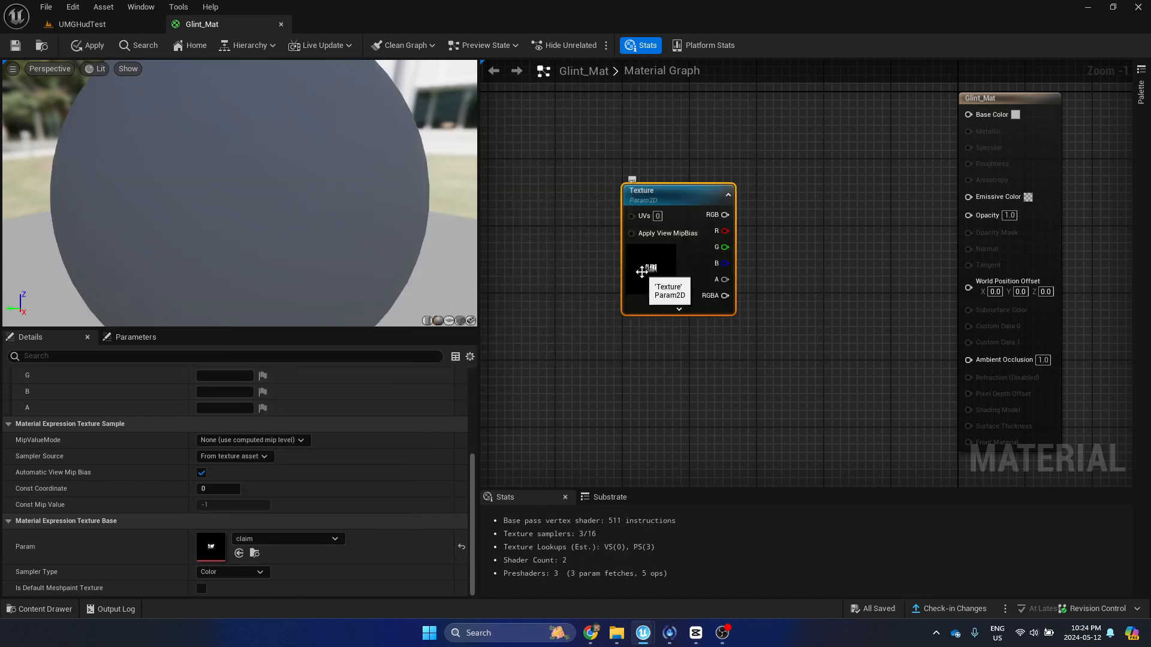
- Connect the Texture node's RGB output to Base Color and Emissive Color, and its alpha output to Opacity
scroll(740, 231, "up", 1)
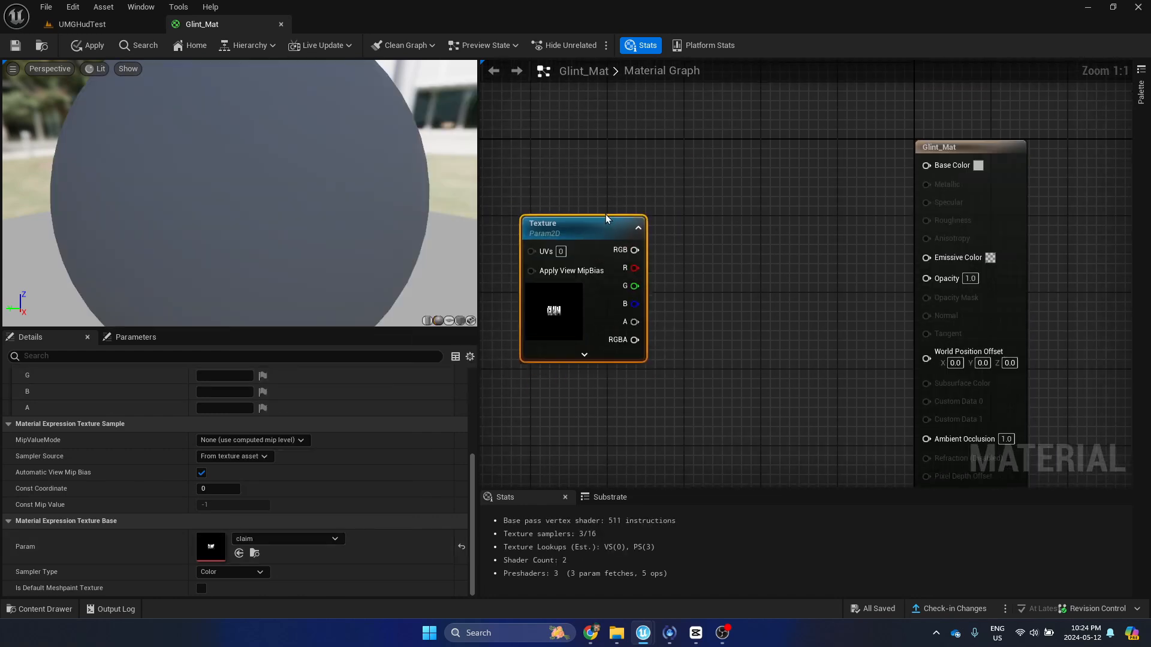
left_click_drag(605, 215, 586, 177)
right_click_drag(645, 222, 634, 251)
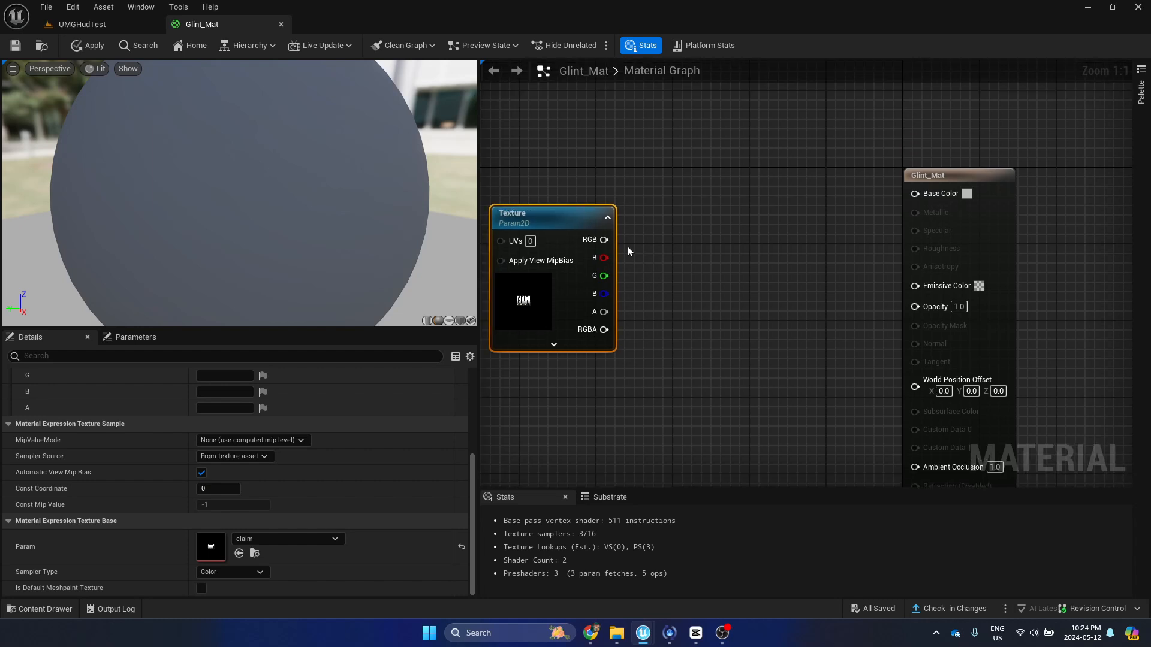
left_click_drag(603, 240, 915, 192)
left_click_drag(604, 240, 915, 283)
left_click_drag(602, 321, 914, 302)
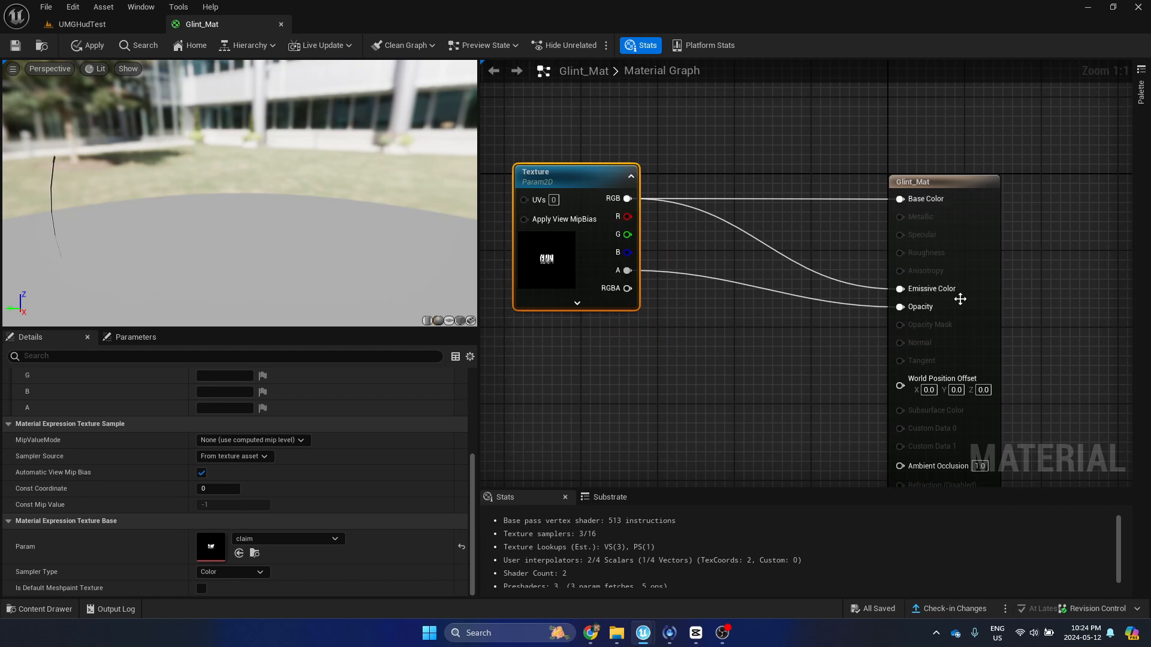
- Switch the material preview to a plane mesh, and move the Texture node farther from the Glint_Mat output node
left_click_drag(218, 267, 351, 301)
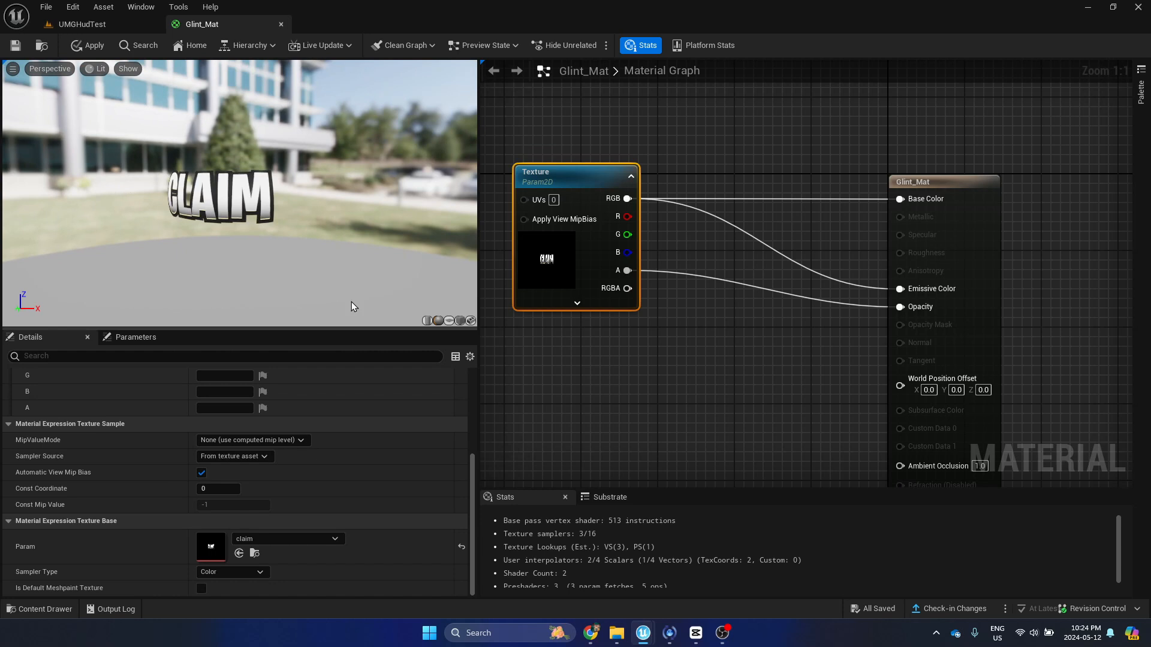
left_click(449, 321)
left_click_drag(294, 243, 233, 200)
scroll(275, 210, "up", 4)
right_click_drag(639, 303, 697, 314)
left_click_drag(660, 203, 583, 203)
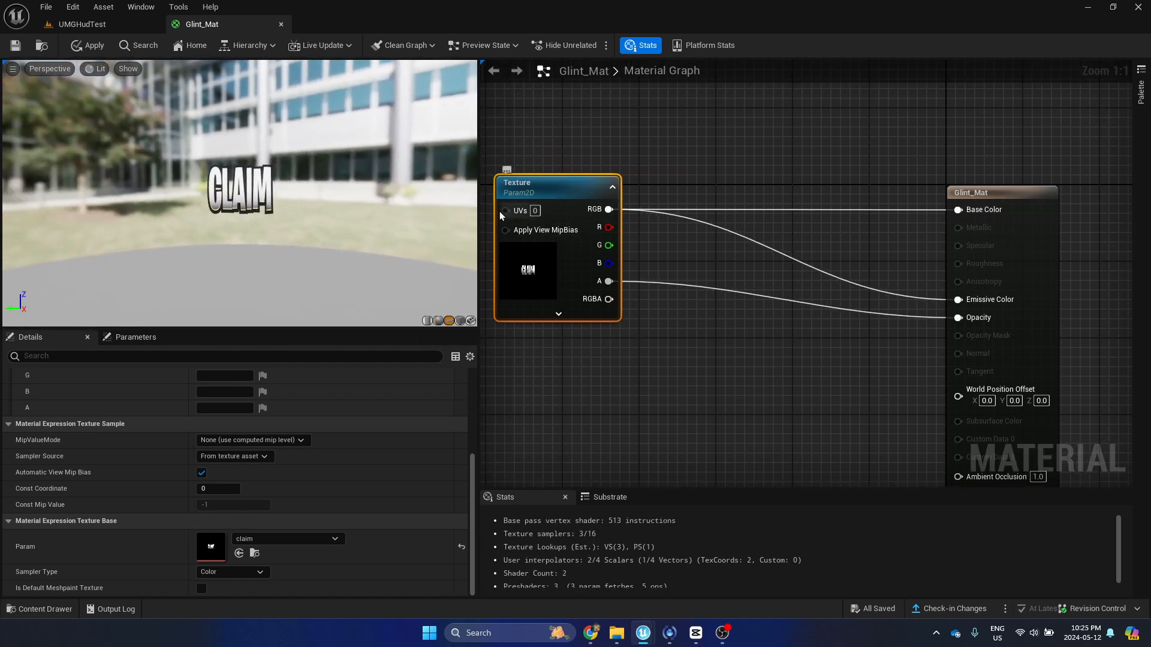
scroll(262, 197, "up", 2)
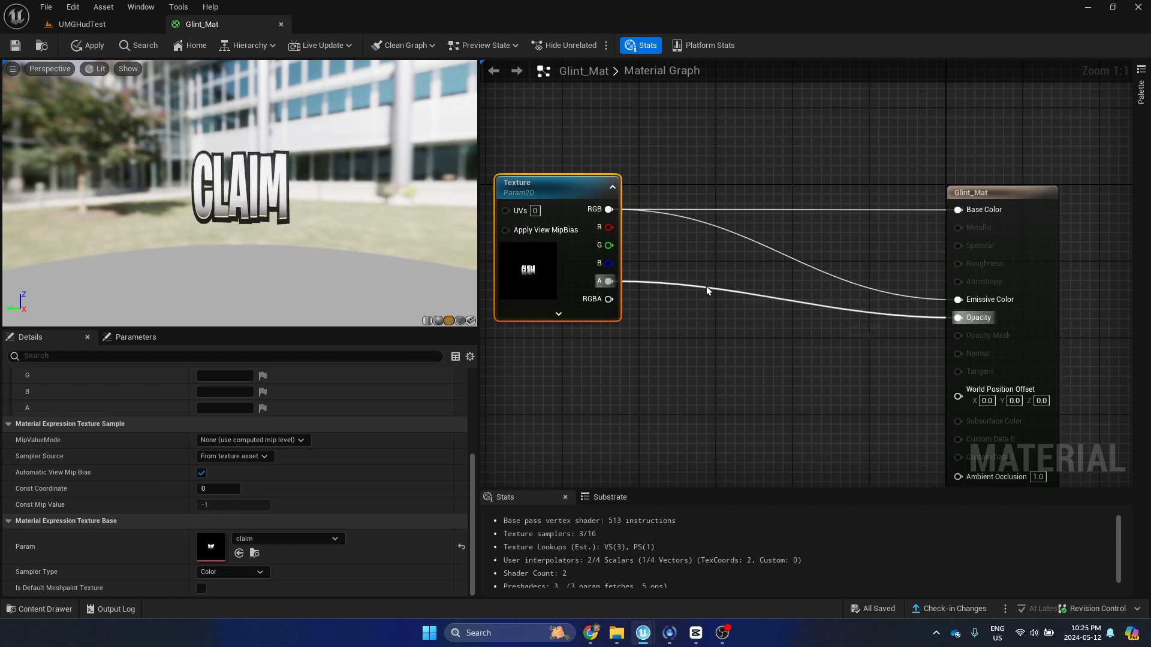
- Add a Multiply node between the Texture node and the Glint_Mat output node
right_click_drag(706, 285, 695, 288)
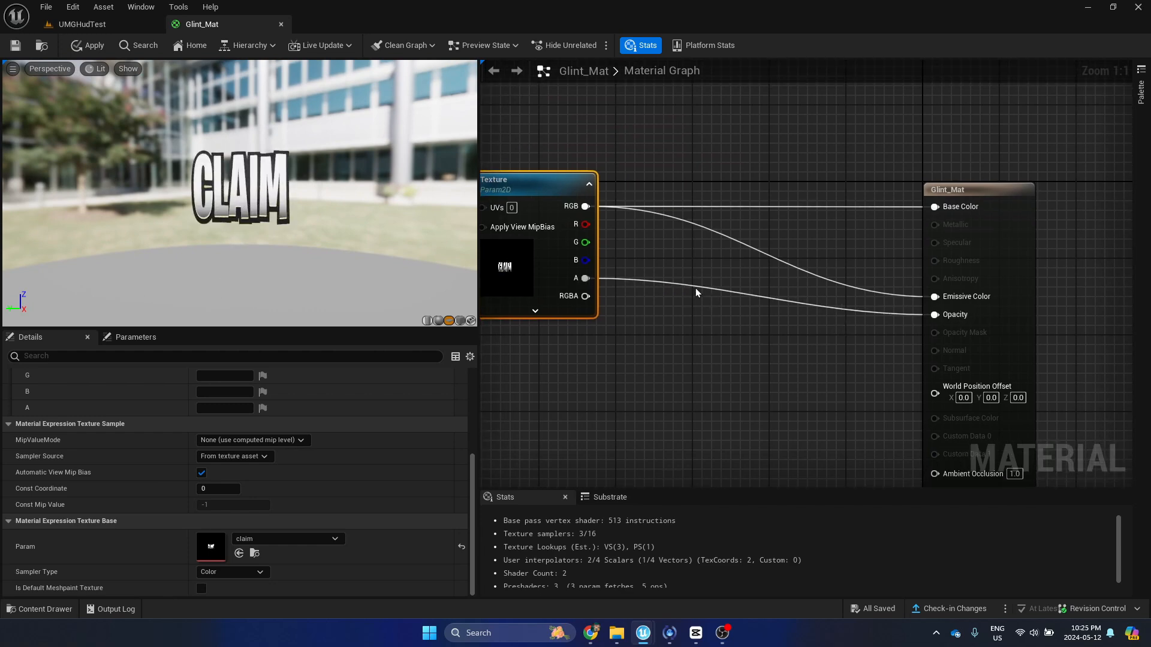
left_click(728, 250)
left_click_drag(765, 251, 778, 228)
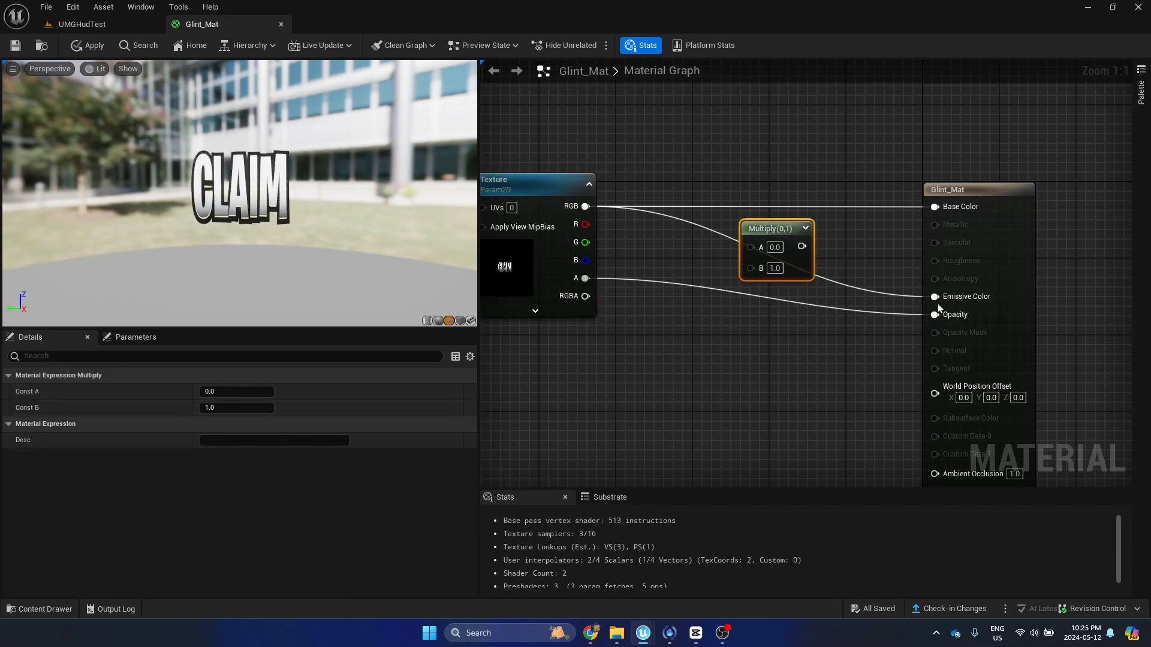
- Chain two Multiply nodes between the Texture node's RGB output and Emissive Color, linking each through its A input
left_click_drag(938, 306, 793, 248, "ctrl")
left_click_drag(745, 235, 678, 245)
key("m")
left_click(779, 253)
left_click_drag(779, 256, 934, 298)
left_click_drag(717, 219, 830, 252)
- Add a vector parameter named Texture Tint below the Texture node and connect it to the first Multiply node's B input
right_click_drag(589, 388, 676, 365)
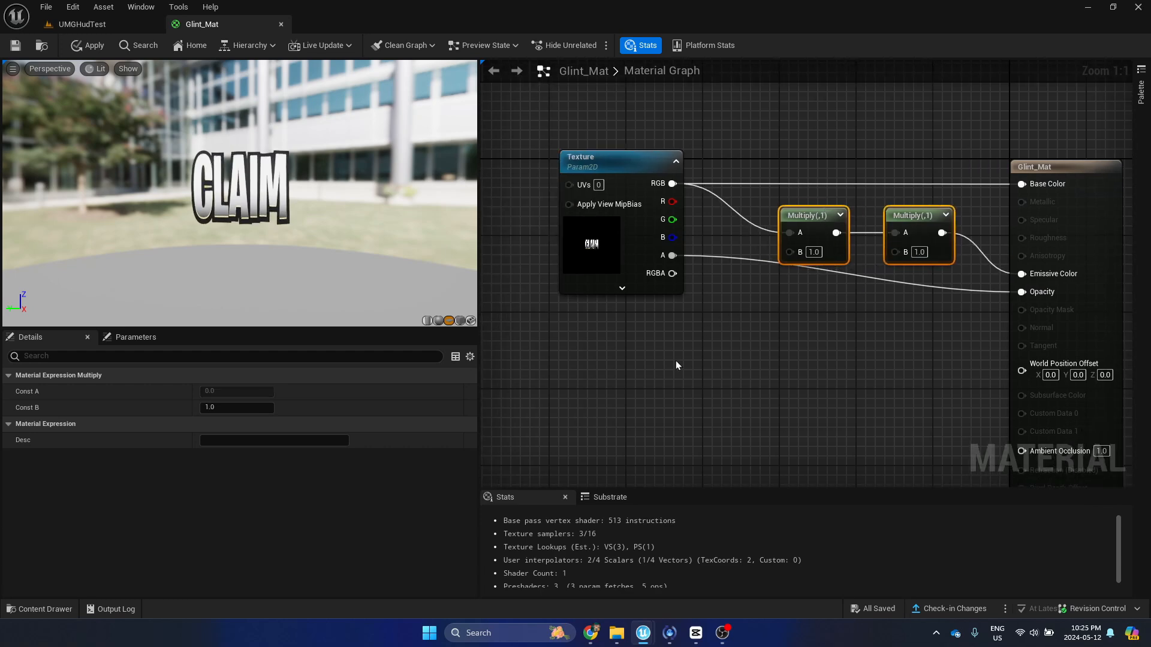
key("v")
left_click(650, 334)
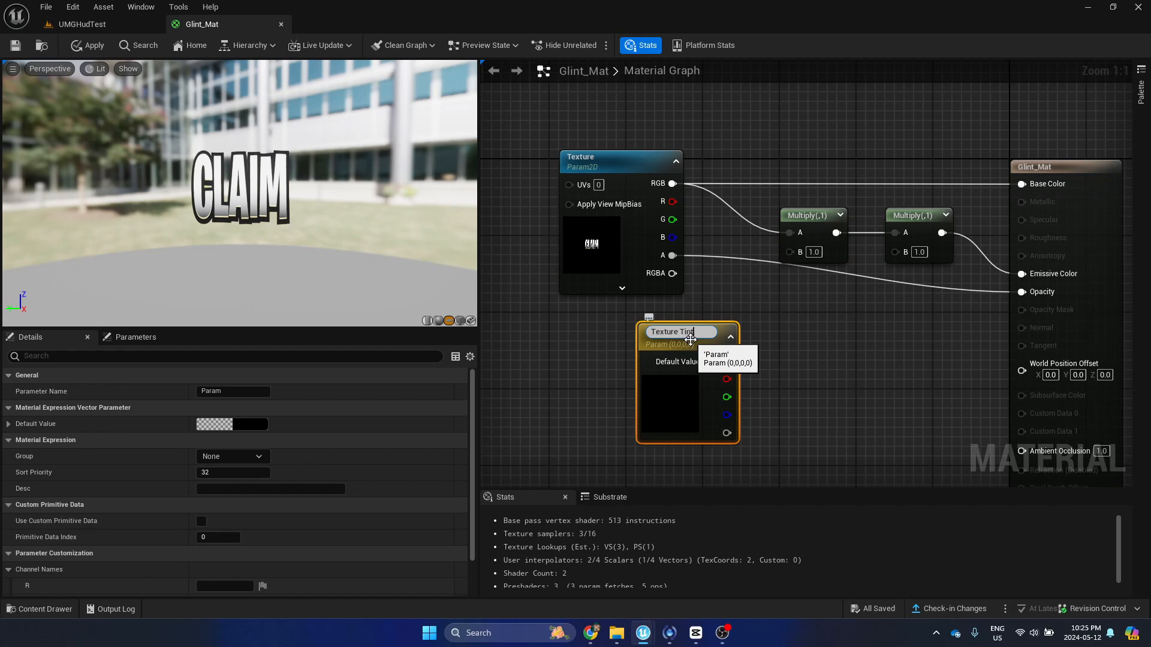
key("Return")
left_click_drag(726, 357, 789, 250)
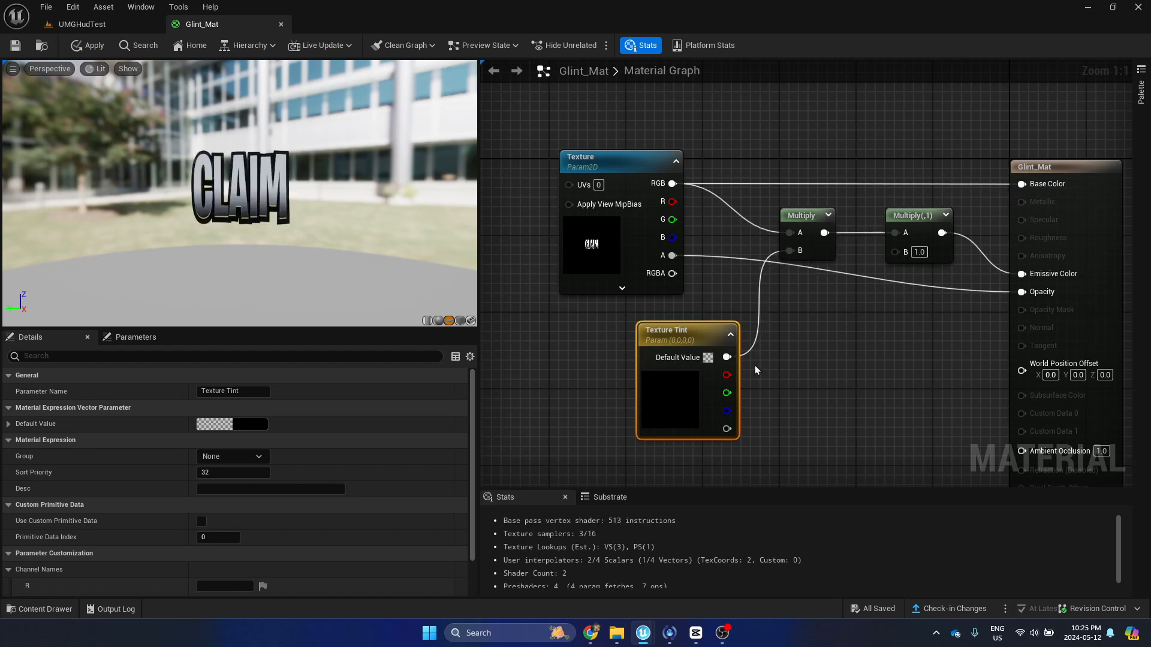
- Add a scalar parameter named Tint Intensity with default value 3, feed it into the second Multiply's B input, and place it beneath the Multiply nodes
right_click_drag(783, 309, 714, 325)
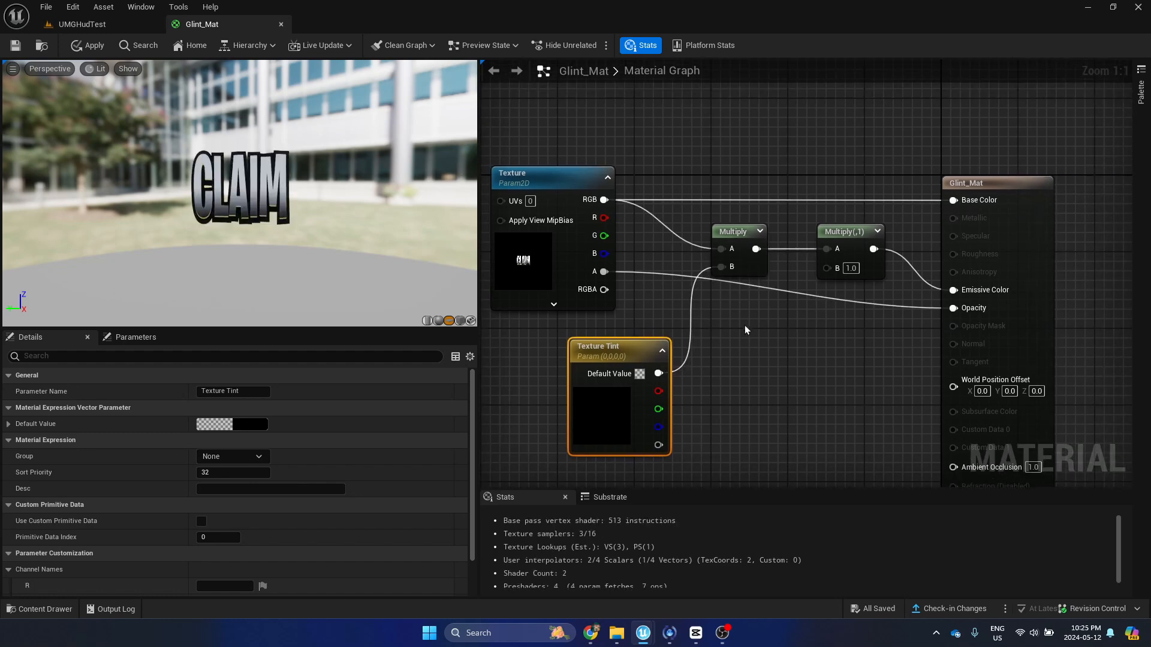
left_click(743, 326)
type("Te")
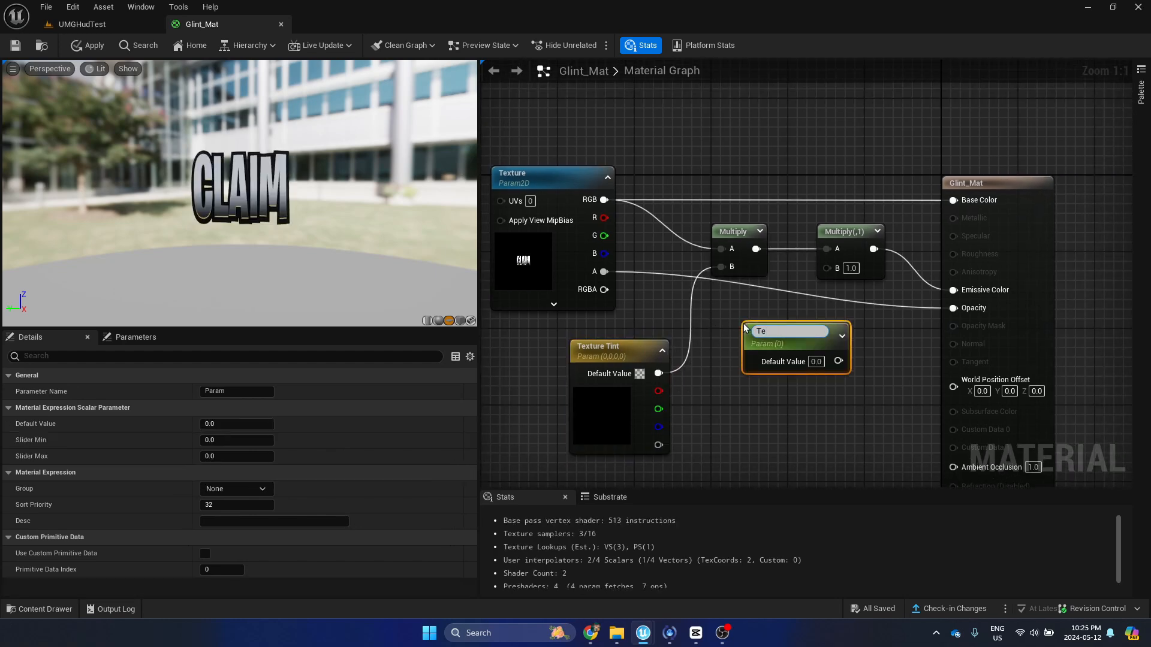
type("int Intensity")
key("Return")
left_click_drag(837, 356, 827, 268)
type("3")
key("Return")
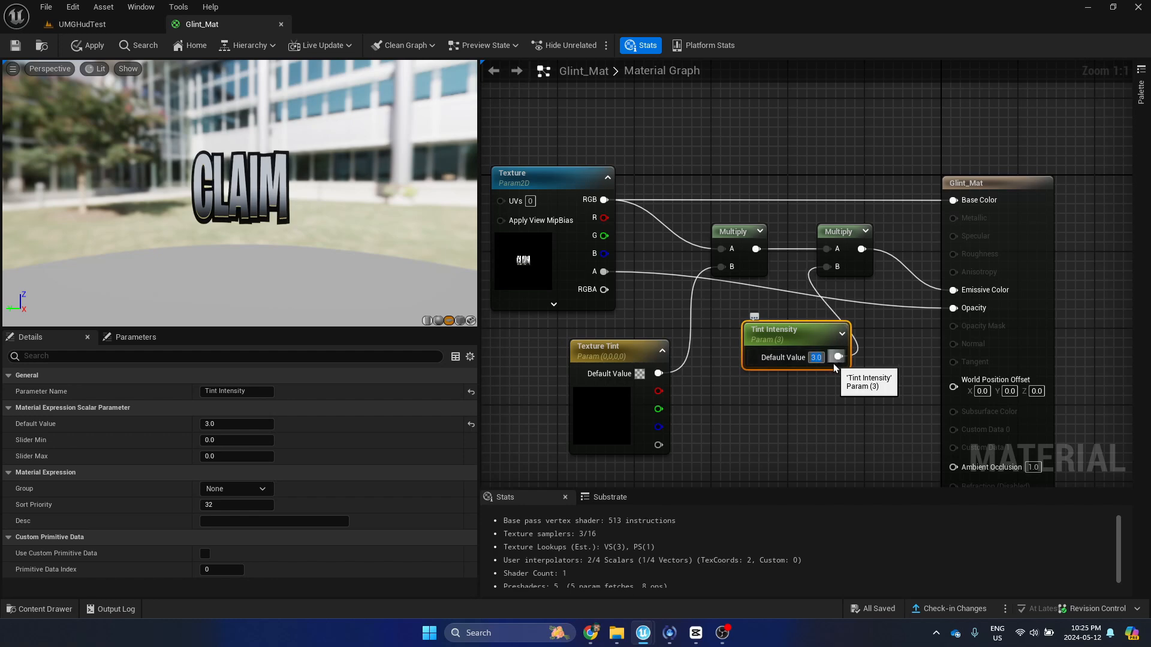
left_click_drag(833, 363, 801, 360)
- Set the Texture Tint parameter's default color to bright green and inspect the tinted text in the preview
double_click(609, 418)
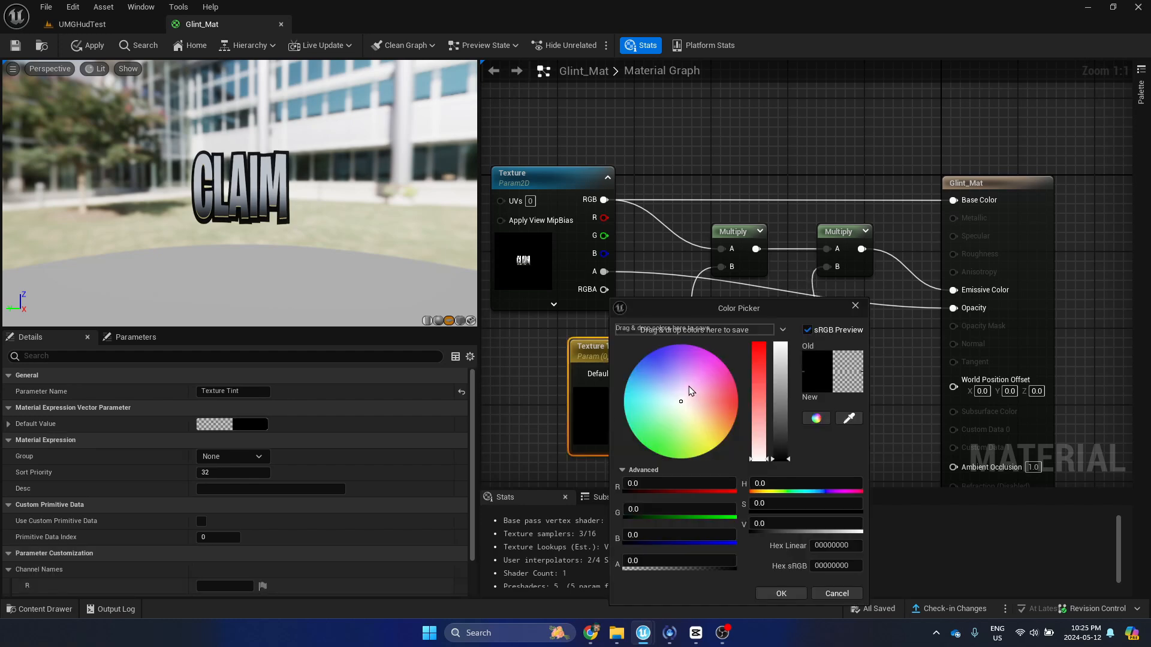
left_click_drag(688, 389, 654, 452)
left_click(783, 593)
scroll(255, 209, "up", 3)
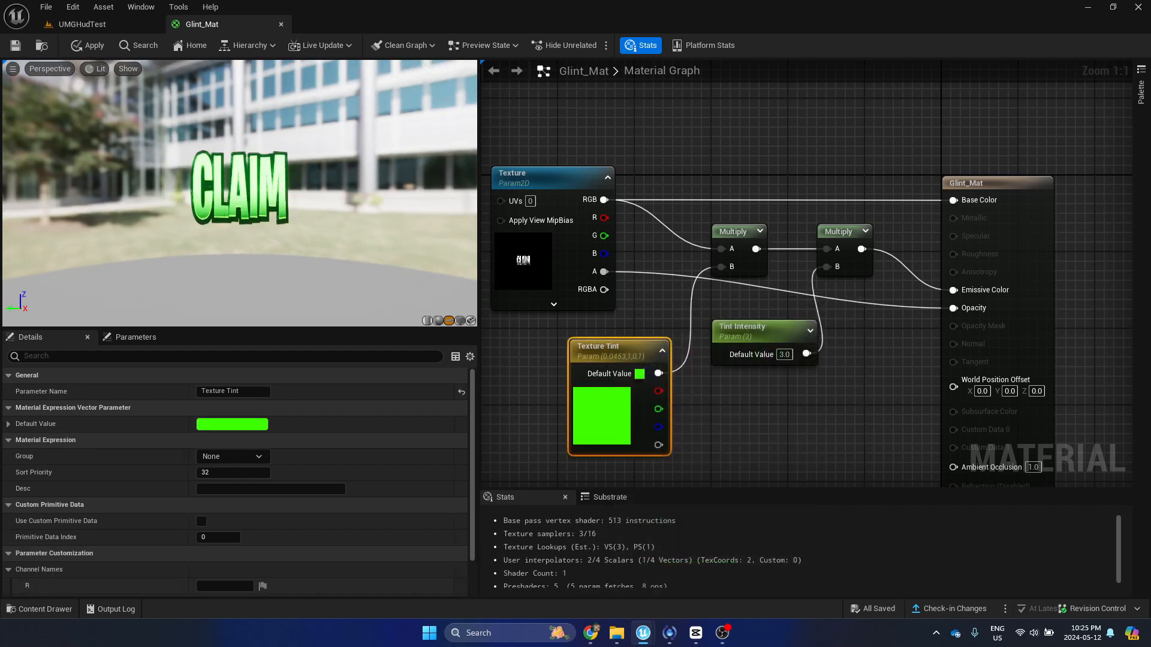
left_click_drag(245, 193, 256, 199)
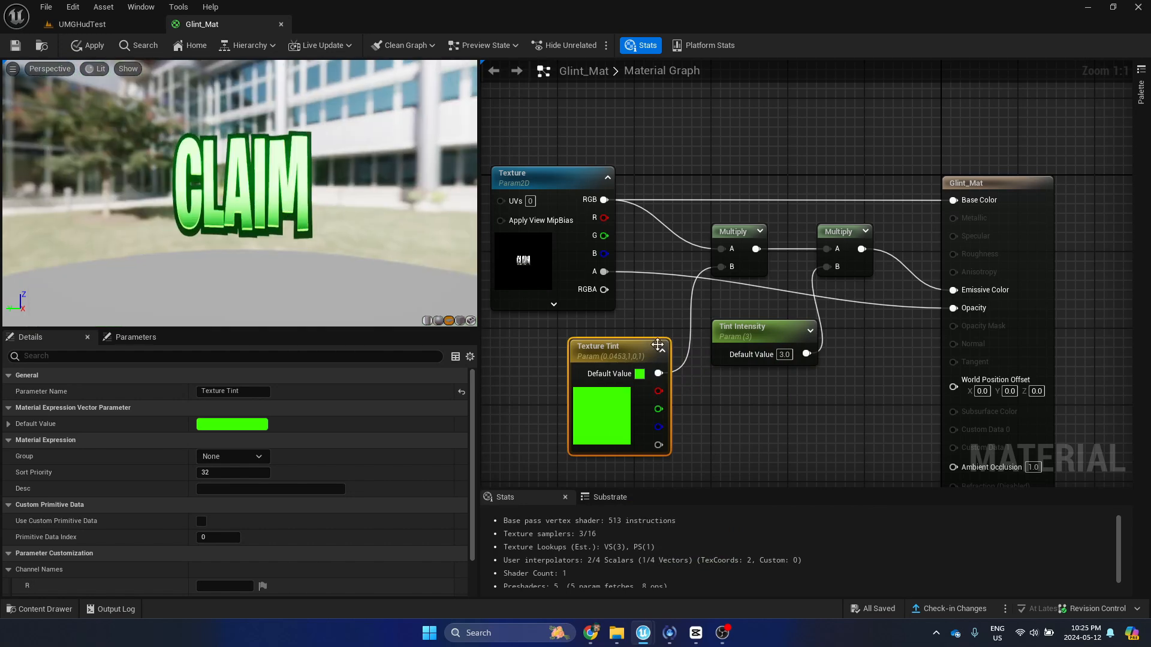
- Try Tint Intensity default values of 5 and 10, and set it back to 3
left_click(784, 354)
type("5")
key("Return")
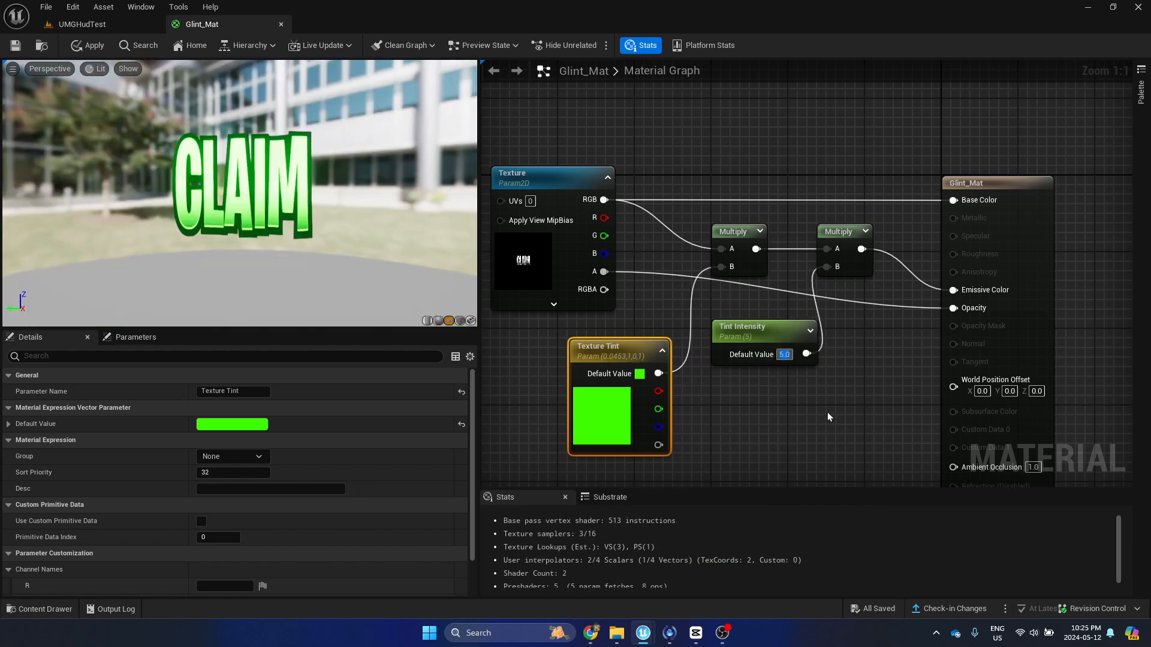
type("10")
key("Return")
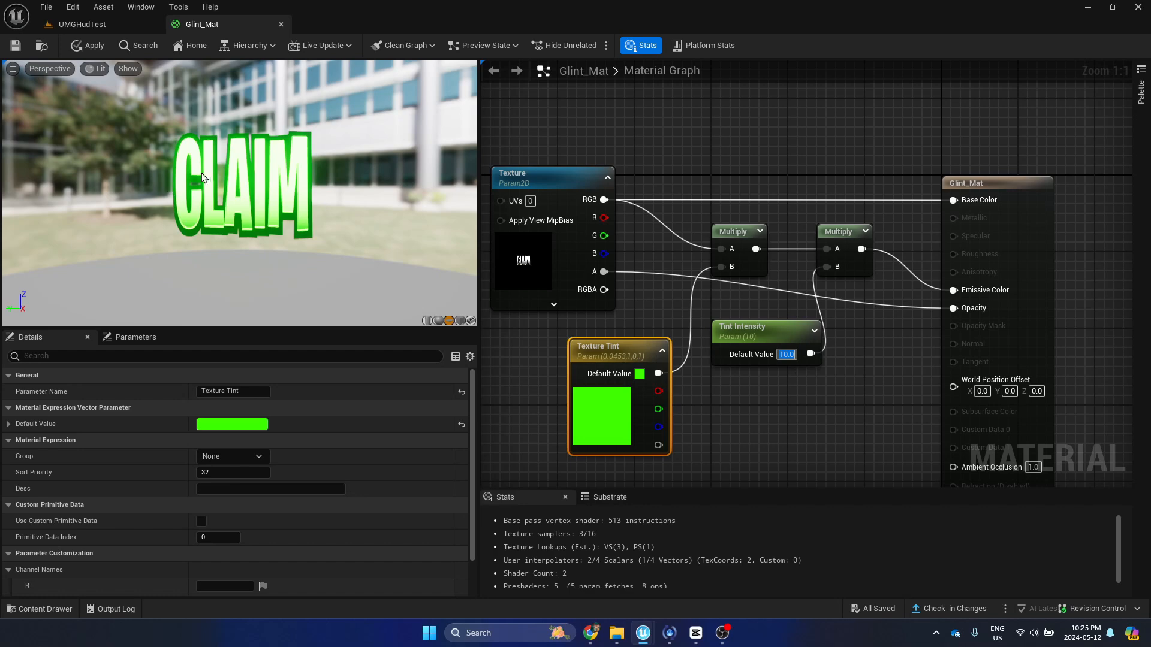
type("3")
key("Return")
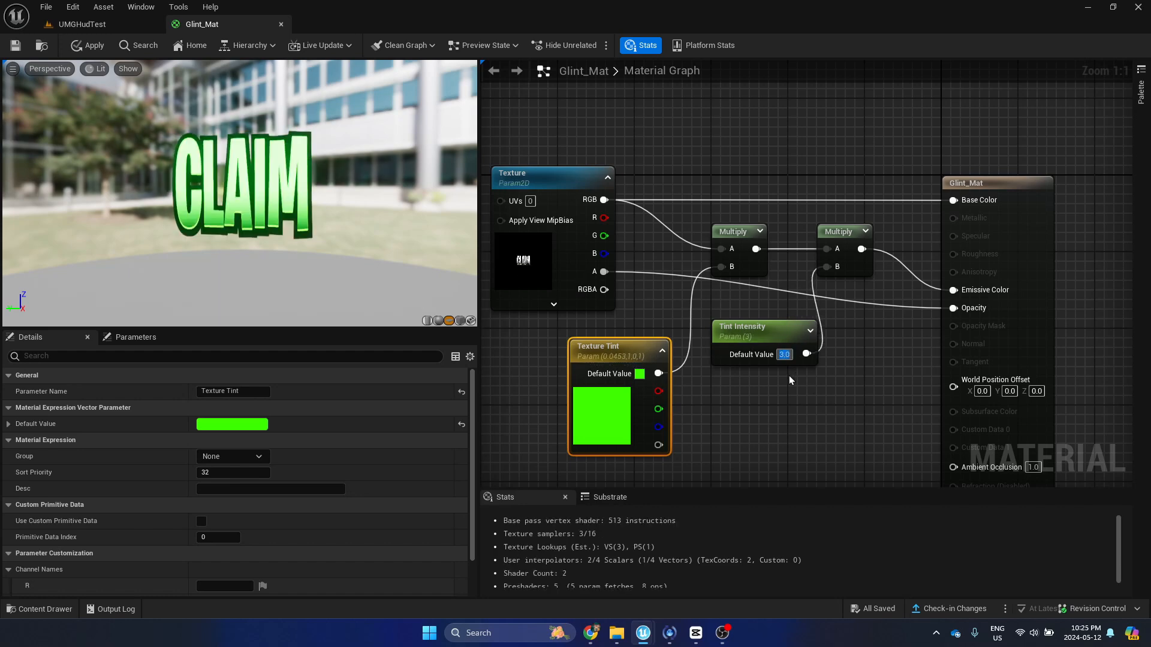
- Shift all expression nodes farther from the Glint_Mat output, with Texture Tint directly under the Texture node and Tint Intensity nearer to it
scroll(732, 301, "down", 2)
left_click(746, 305)
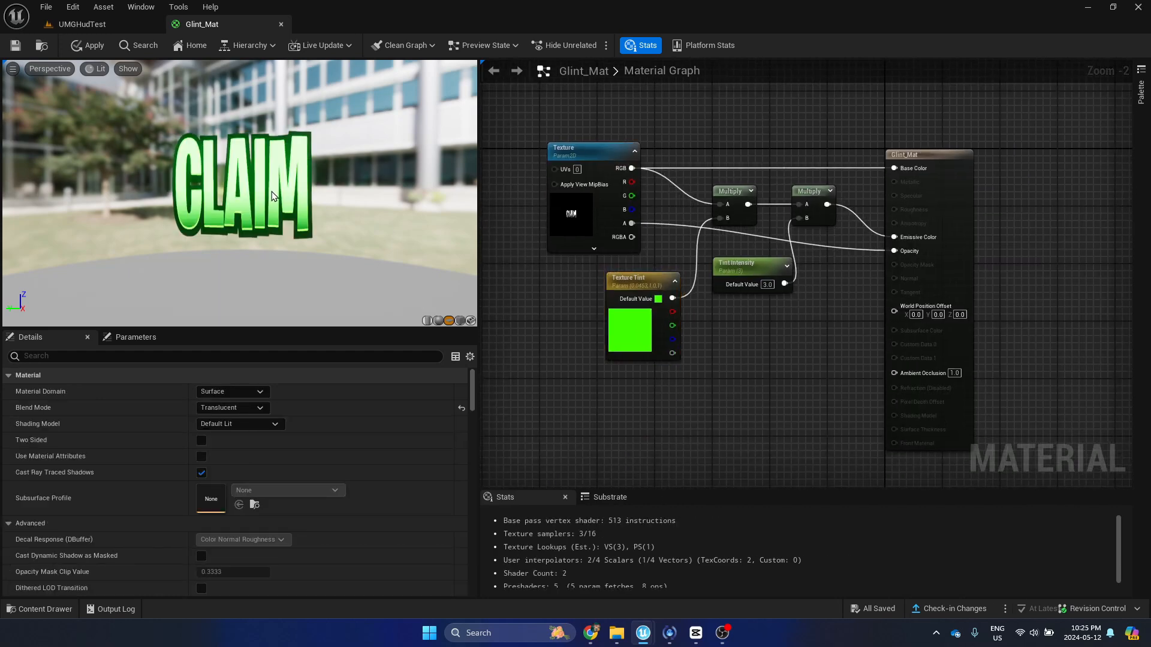
left_click_drag(272, 196, 274, 197)
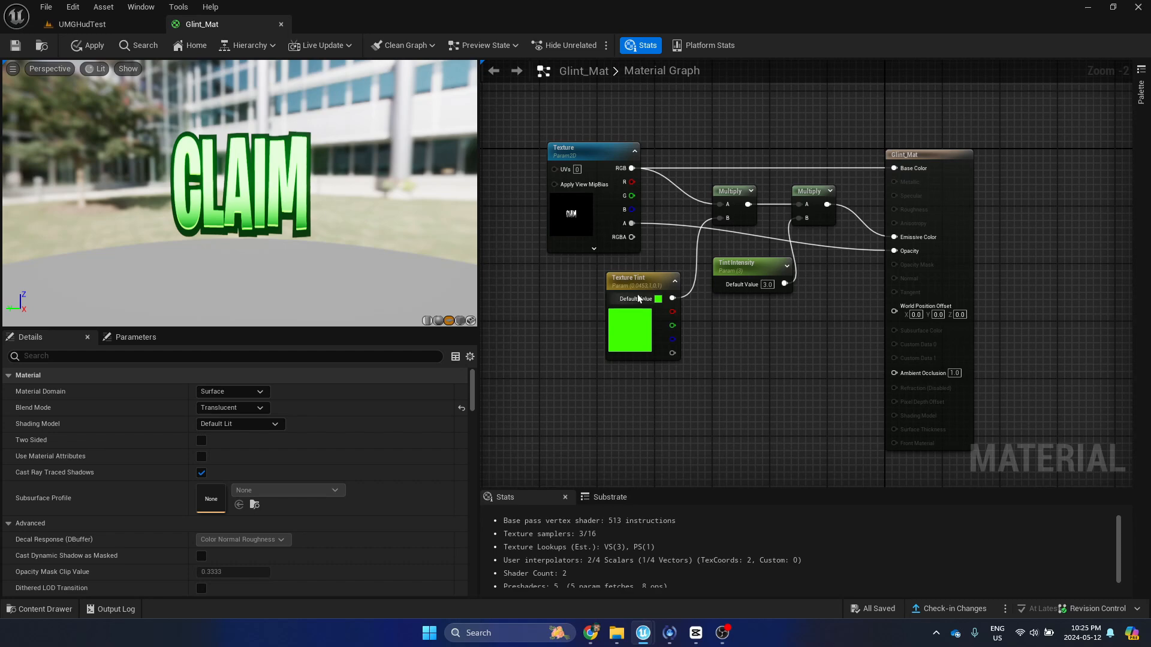
left_click_drag(502, 160, 815, 343)
left_click_drag(791, 194, 762, 193)
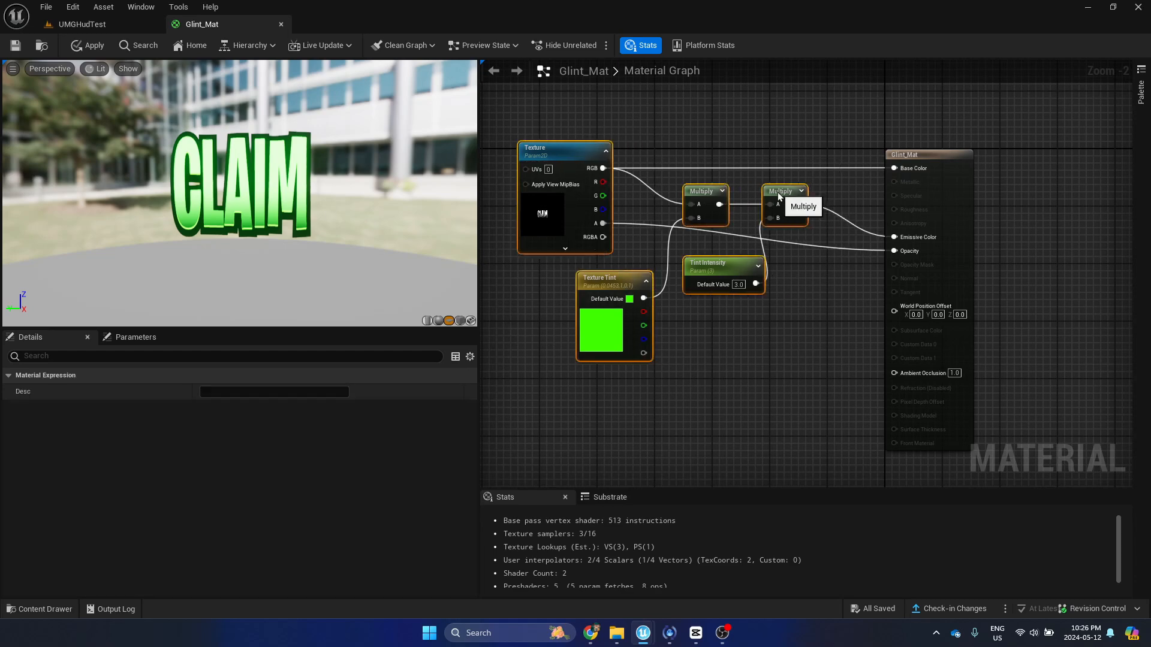
left_click(719, 243)
left_click_drag(608, 284, 556, 269)
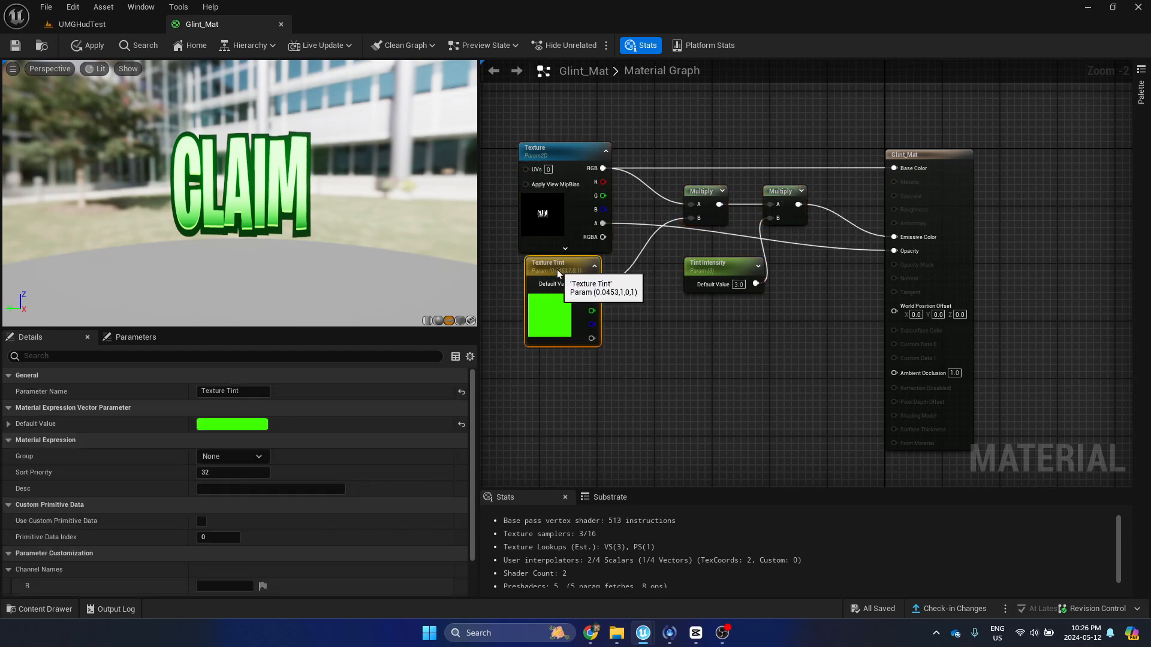
left_click_drag(685, 267, 662, 267)
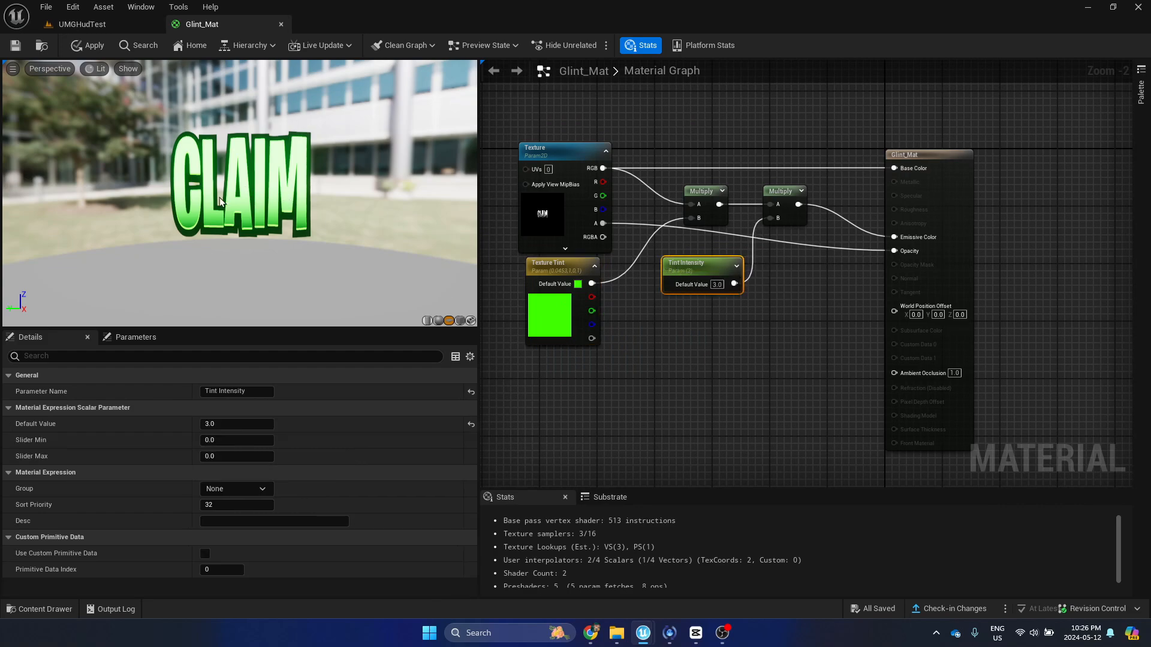
mouse_move(219, 196)
left_mouse_down()
mouse_move(150, 198)
mouse_move(252, 198)
mouse_move(180, 199)
mouse_move(221, 198)
left_mouse_up()
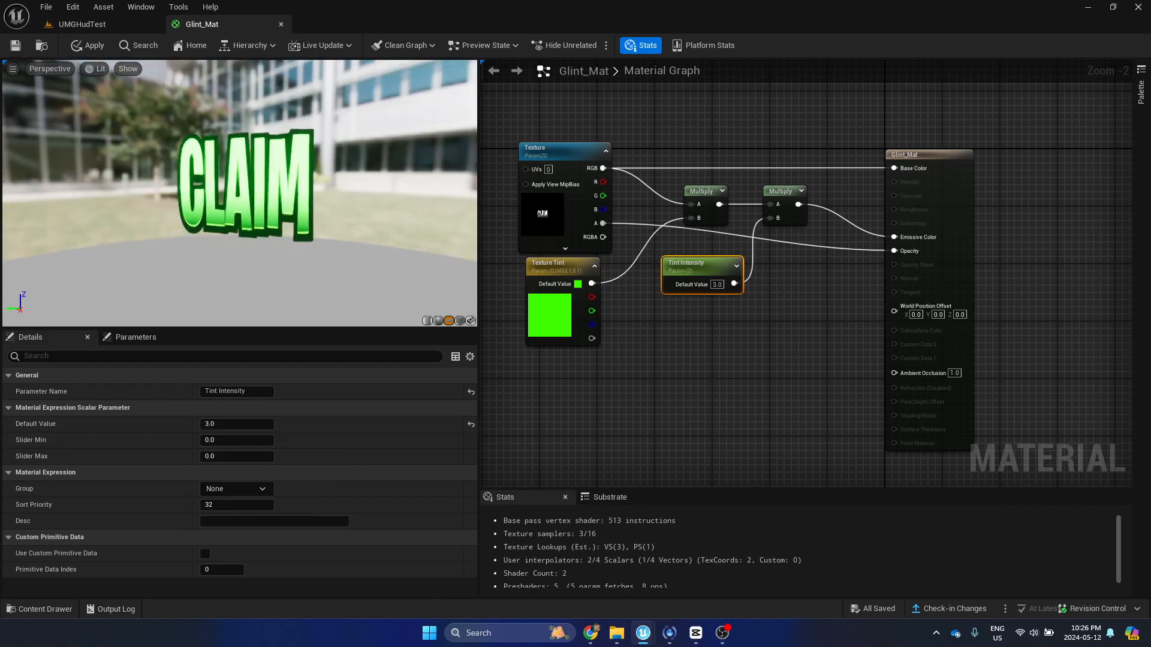
- Add a single MaterialFunctionCall node in the empty graph area below the Texture Tint node
right_click_drag(805, 361, 837, 262)
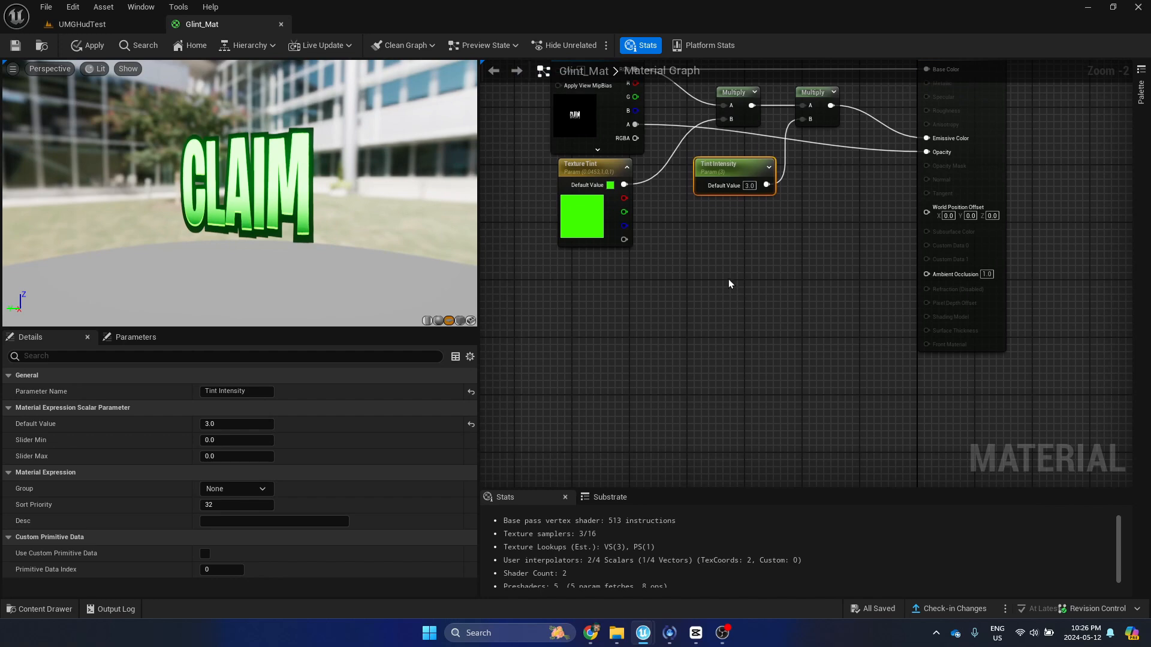
scroll(728, 278, "up", 2)
right_click_drag(692, 267, 792, 293)
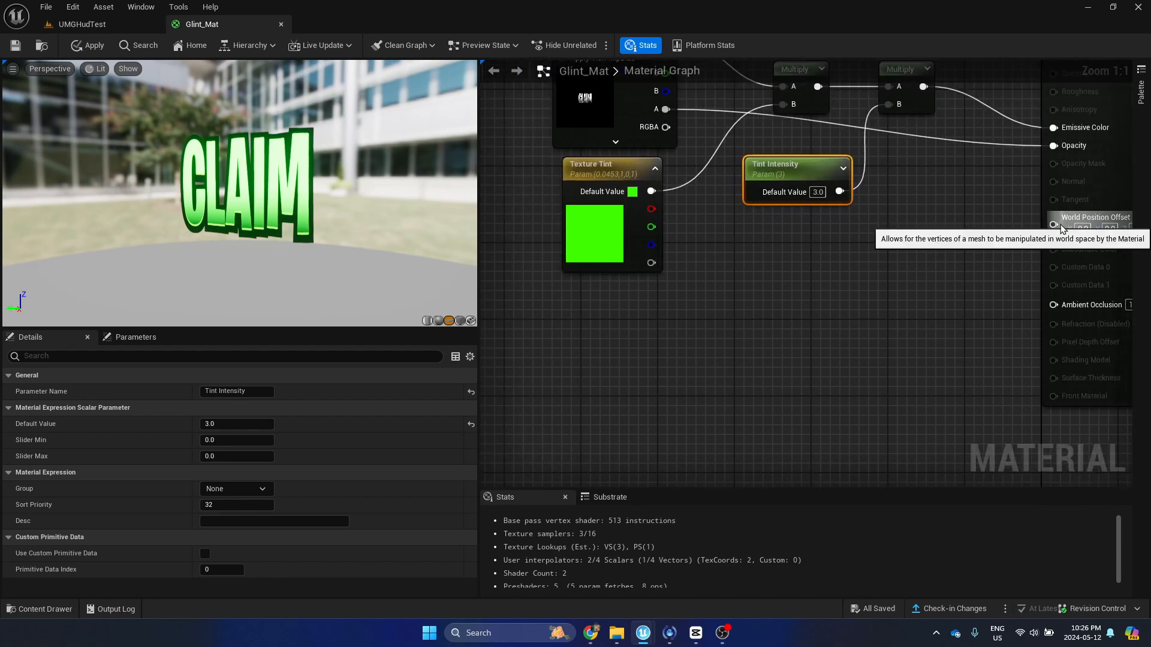
right_click_drag(721, 327, 737, 324)
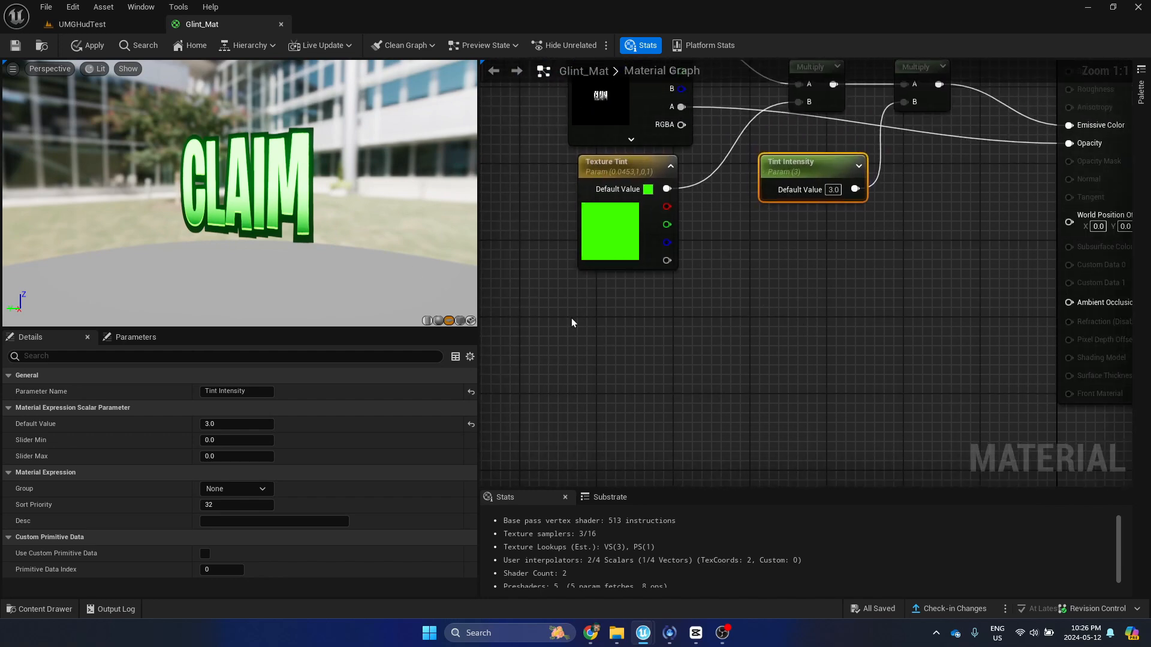
right_click(663, 335)
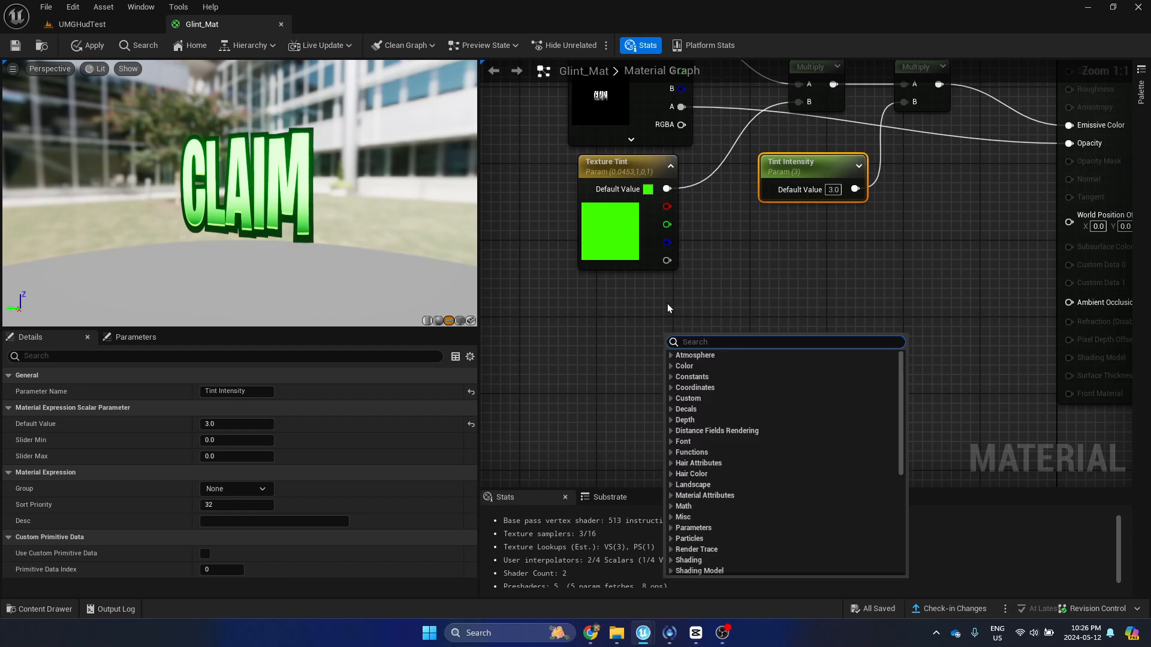
type("function")
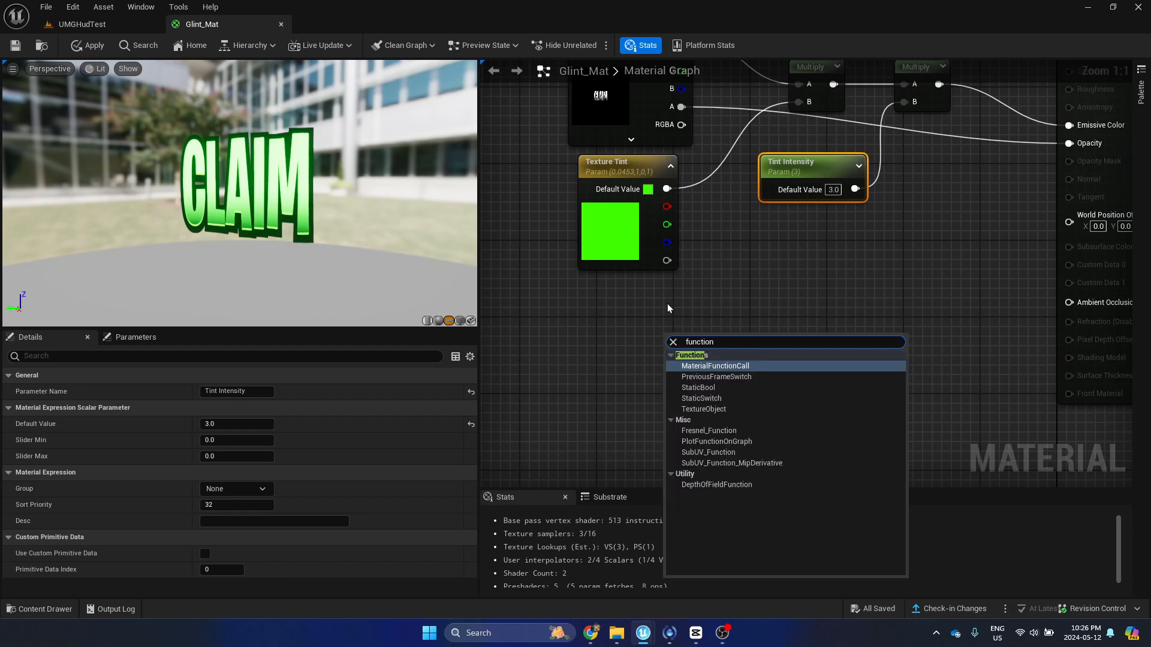
key("Return")
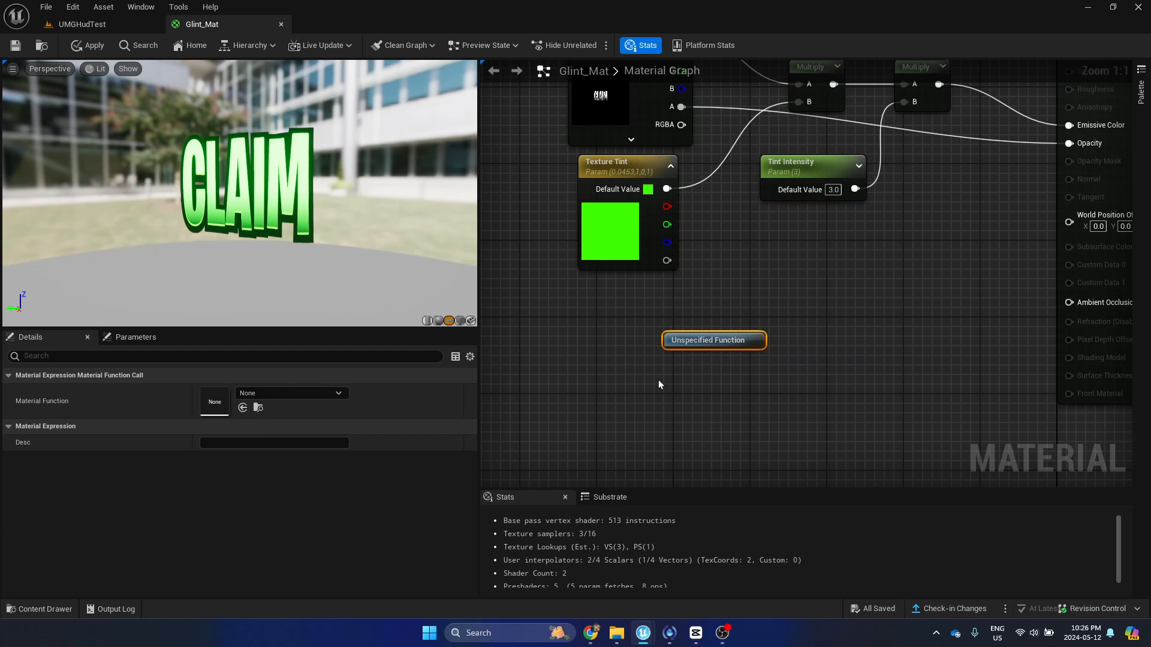
key("ctrl+w")
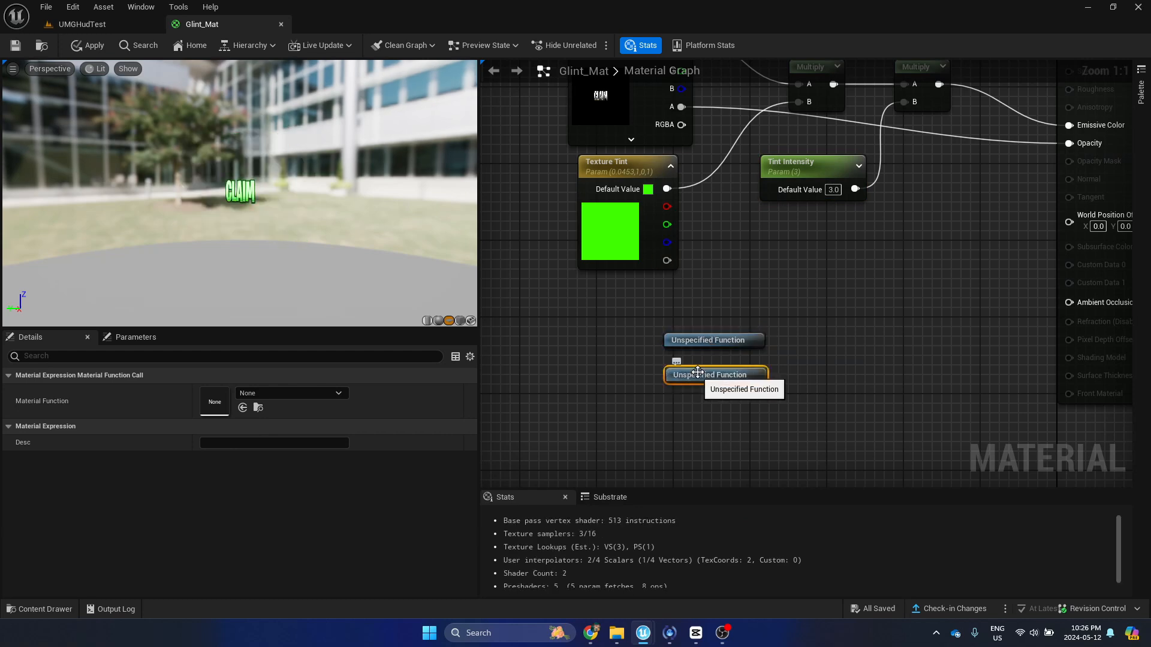
key("ctrl+z")
- Assign the Sprite material function to the unspecified function node
left_click(309, 394)
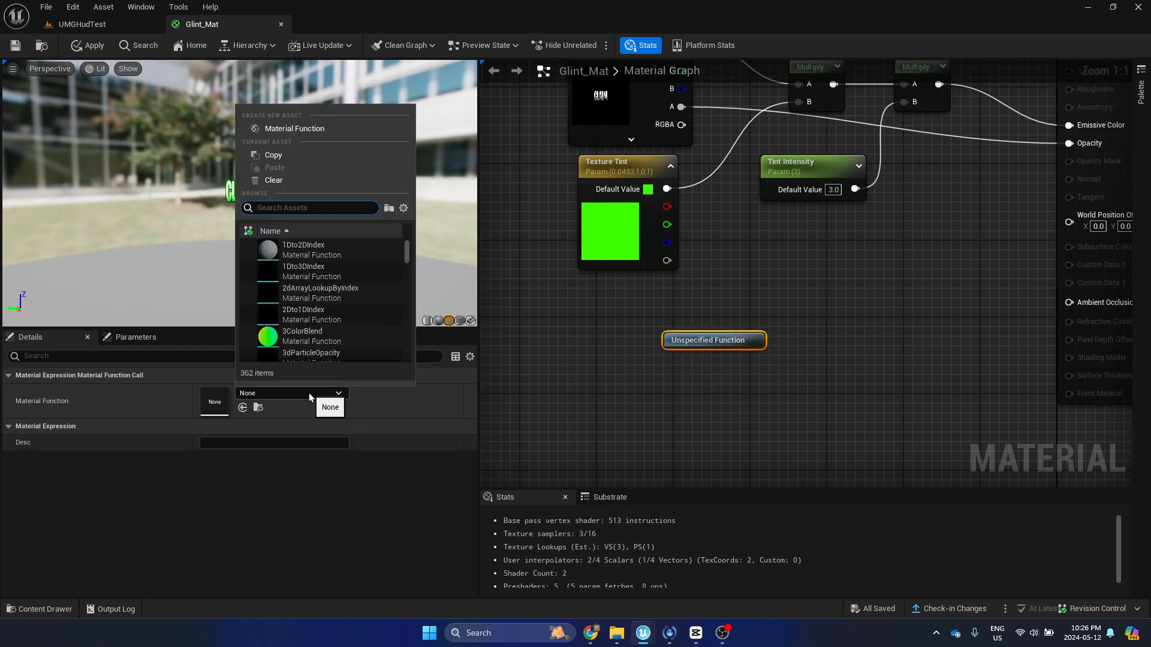
type("sprite")
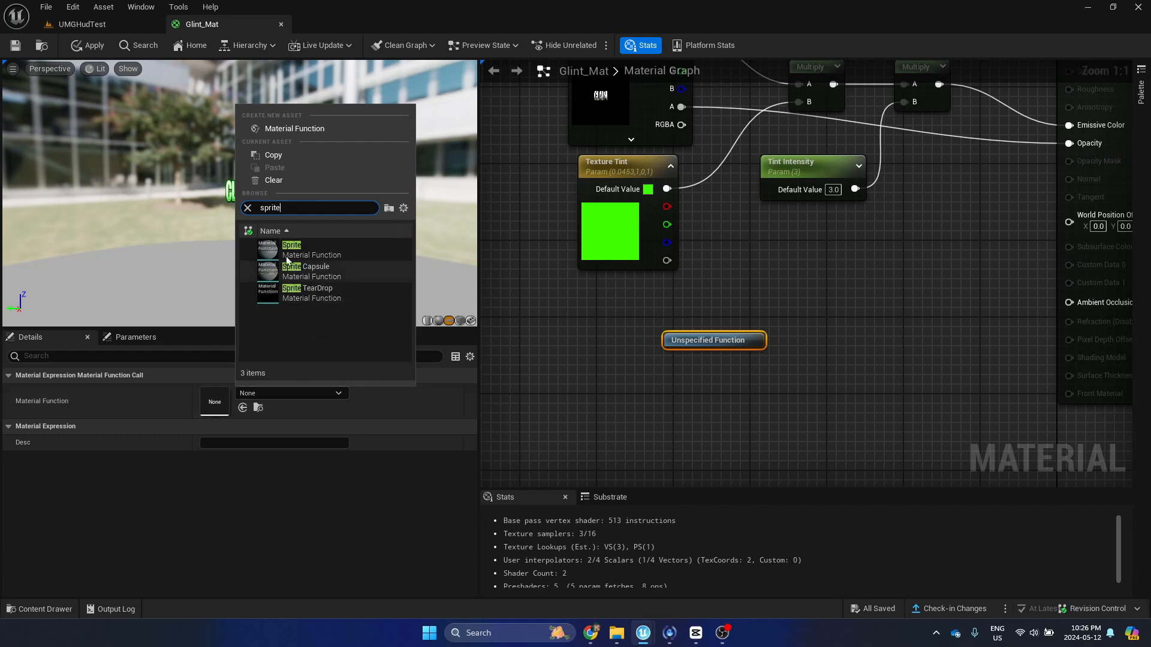
left_click(287, 261)
- Route the Sprite node's World position offset through a new Add node with B set to 0 into World Position Offset, and check the preview
right_click_drag(762, 310, 689, 321)
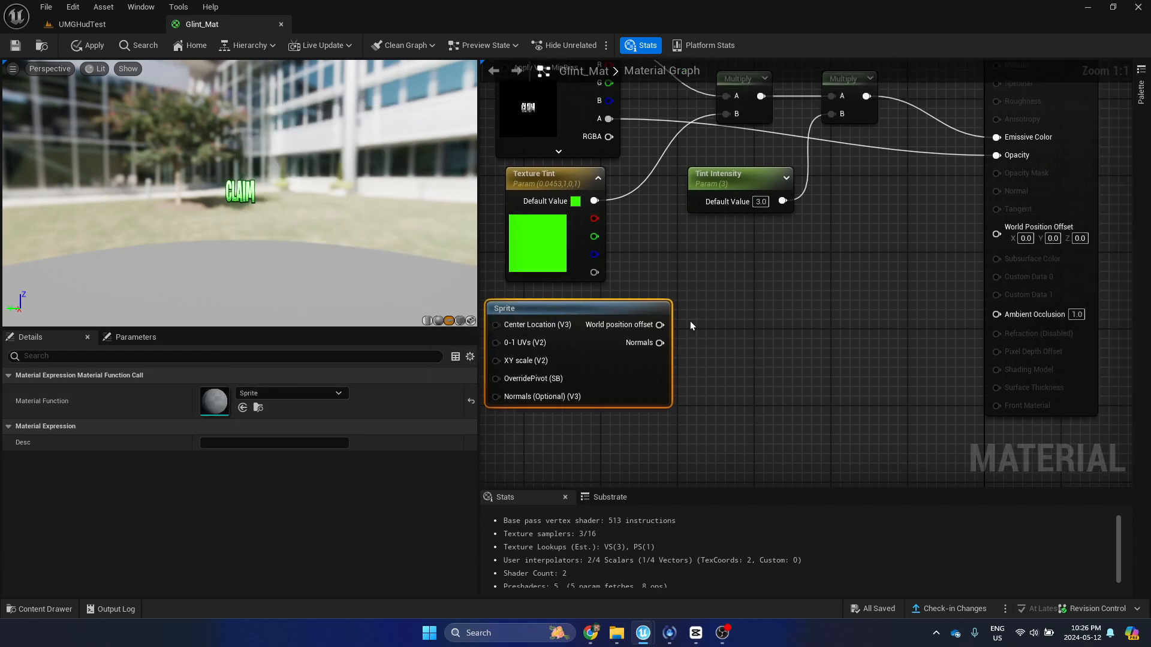
left_click(781, 323)
left_click_drag(660, 324, 786, 350)
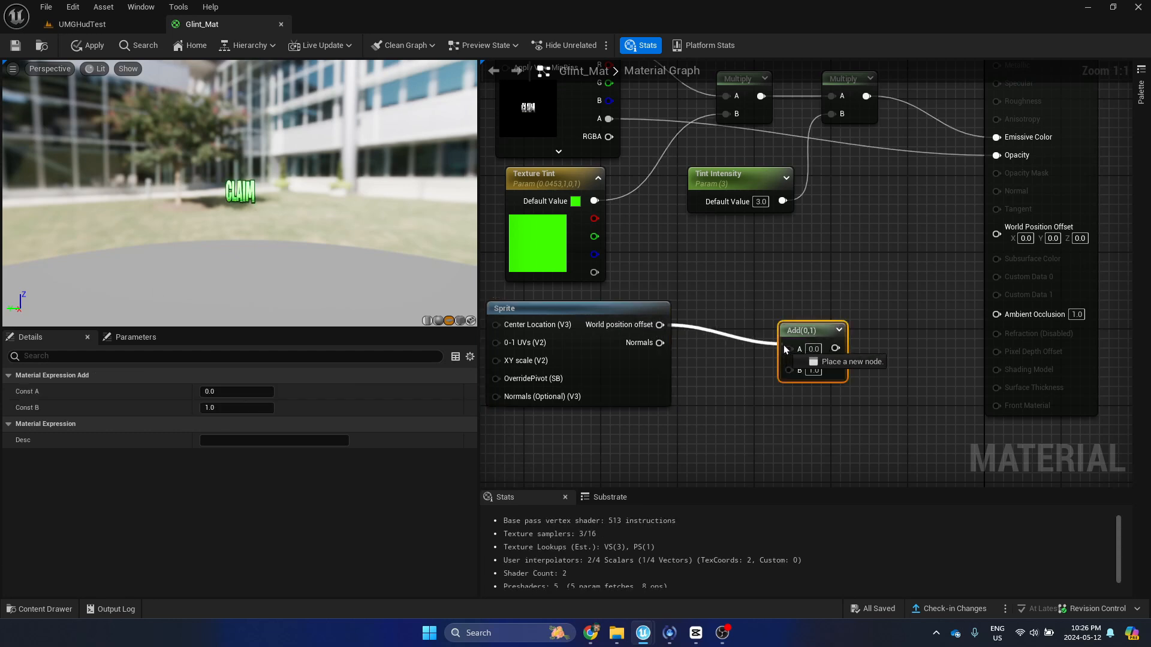
left_click(813, 367)
type("0")
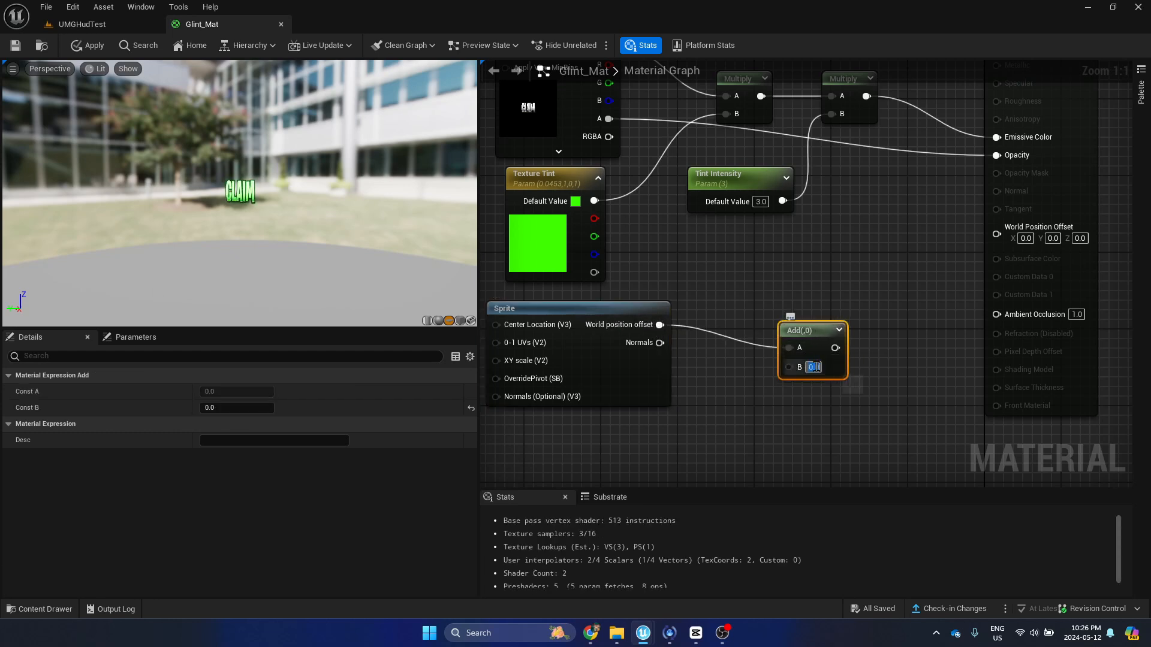
key("Return")
left_click_drag(803, 330, 996, 234)
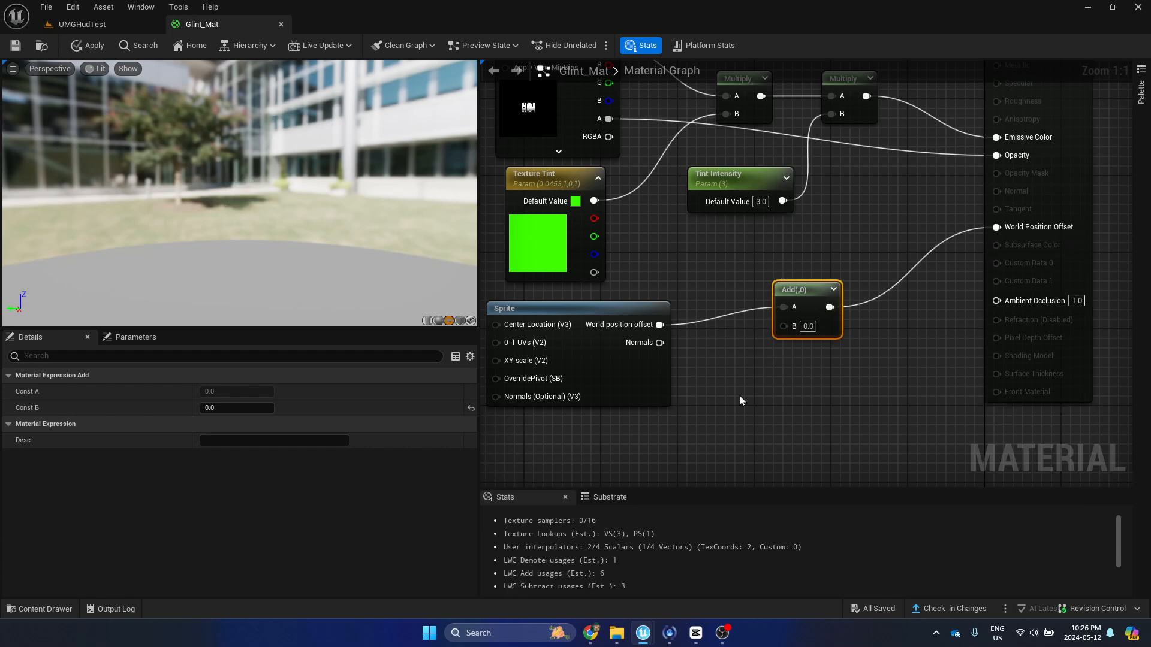
right_click_drag(532, 337, 629, 325)
left_click_drag(300, 262, 293, 205)
left_click_drag(268, 193, 324, 198)
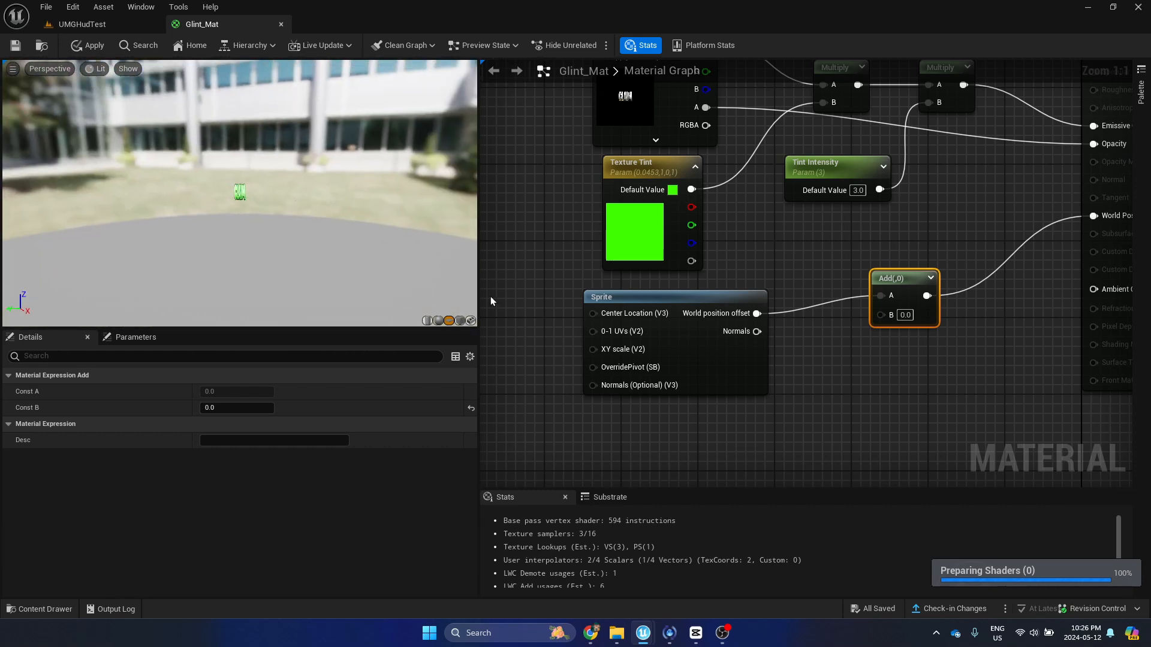
- Add a Constant2Vector node beside the Sprite node and wire its output into Sprite's XY scale input
right_click_drag(628, 333, 744, 271)
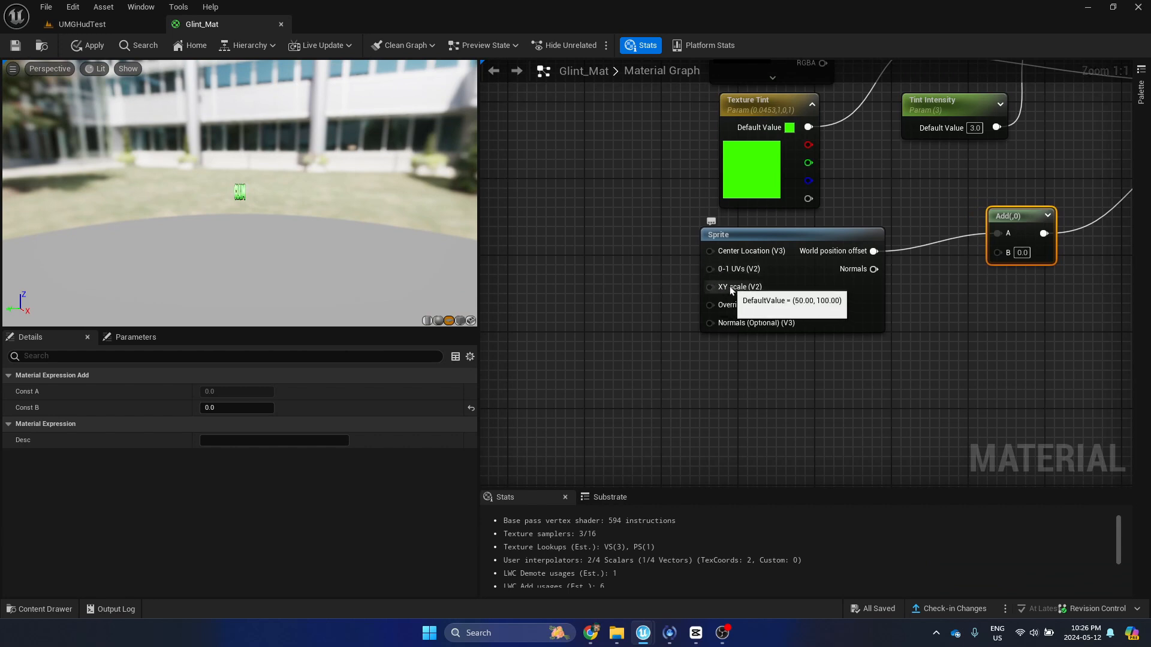
left_click(567, 254)
left_click_drag(585, 258, 713, 286)
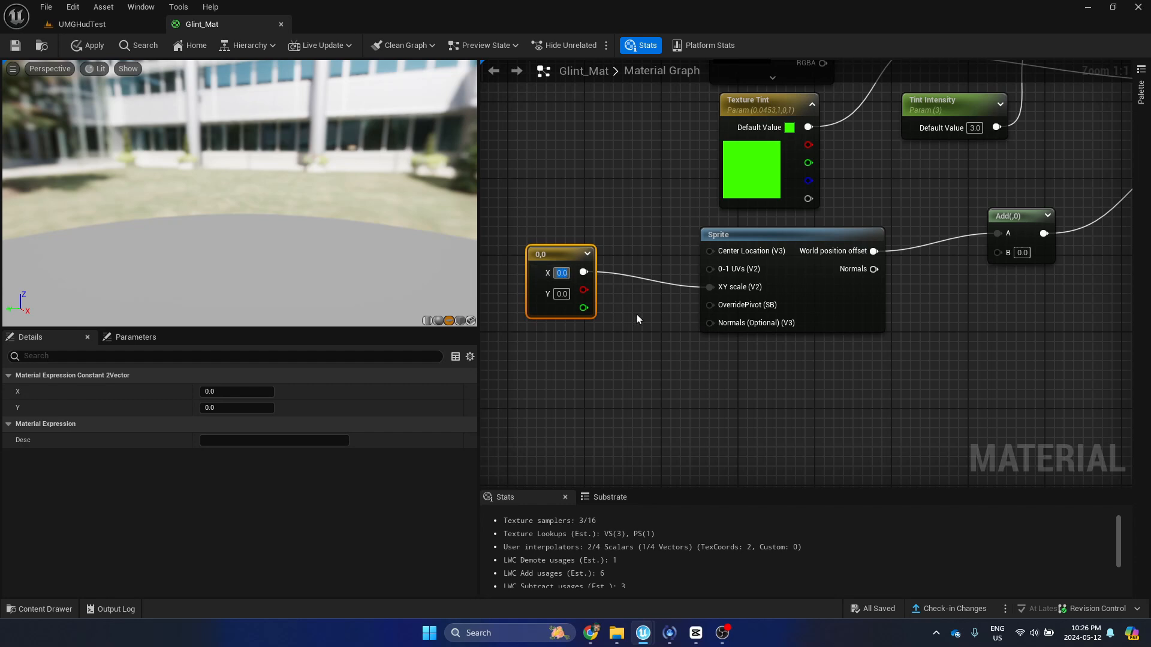
- Set the two-component constant to X 1920 and Y 1080 and check the sprite's size in the preview
type("1920")
key("Tab")
type("0108")
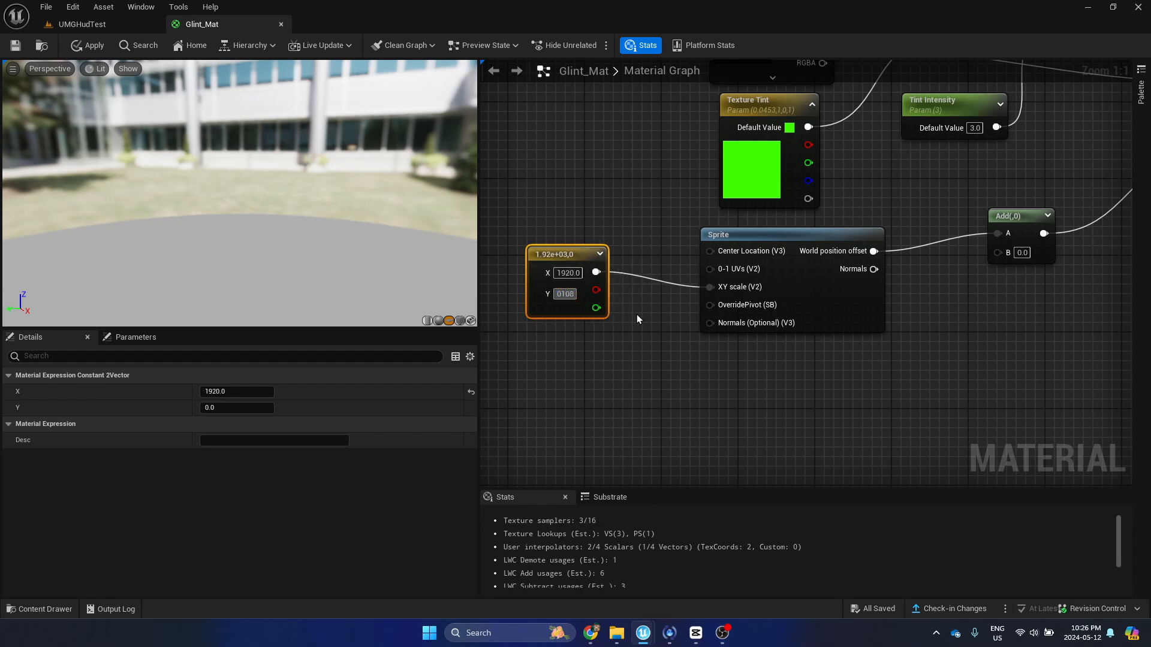
key("BackSpace")
key("BackSpace")
key("BackSpace")
key("BackSpace")
type("1080")
key("Return")
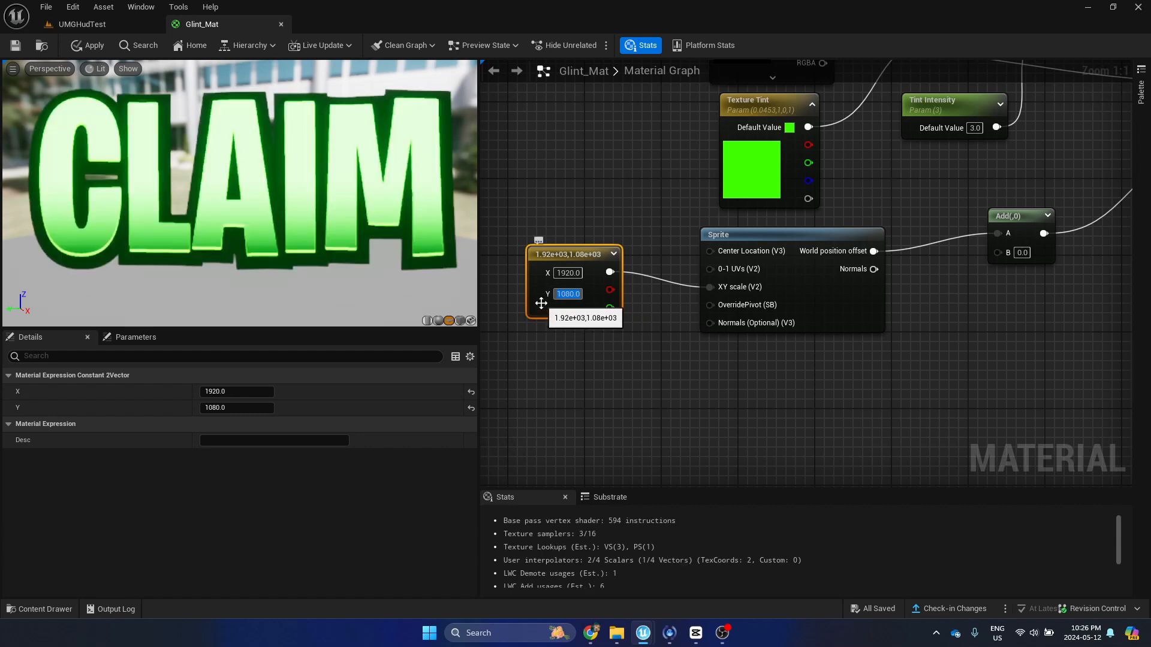
scroll(314, 182, "down", 3)
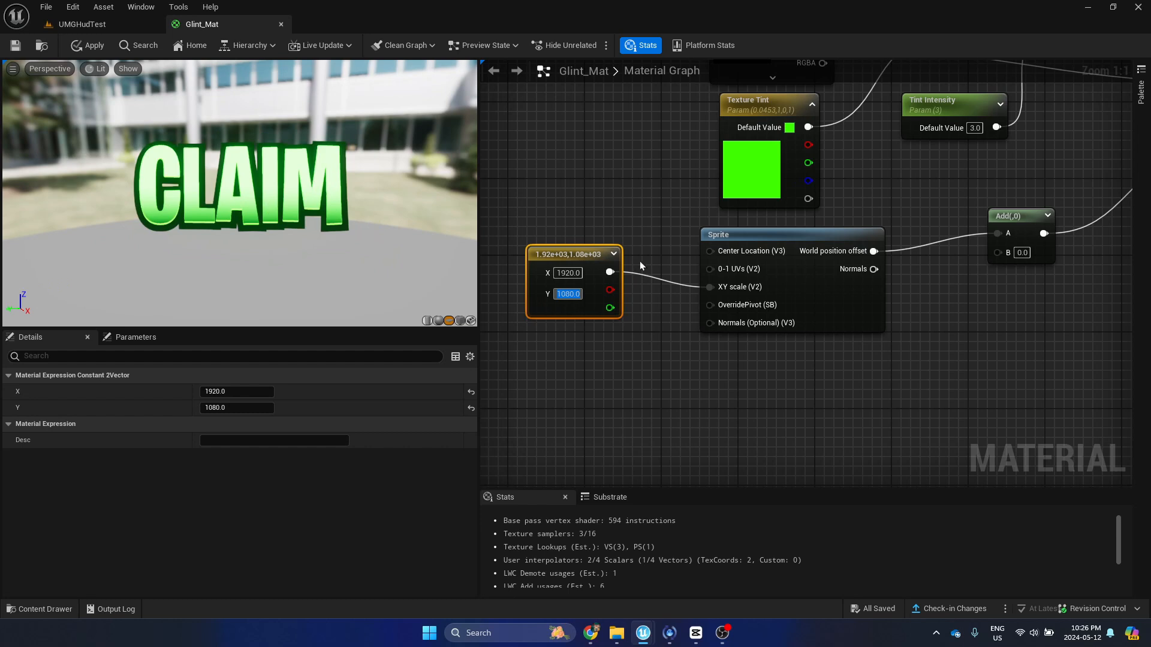
- Insert a Multiply node between the 1920 × 1080 constant and Sprite's XY scale, with the constant feeding A
right_click_drag(640, 262, 735, 238)
left_click_drag(678, 226, 611, 216)
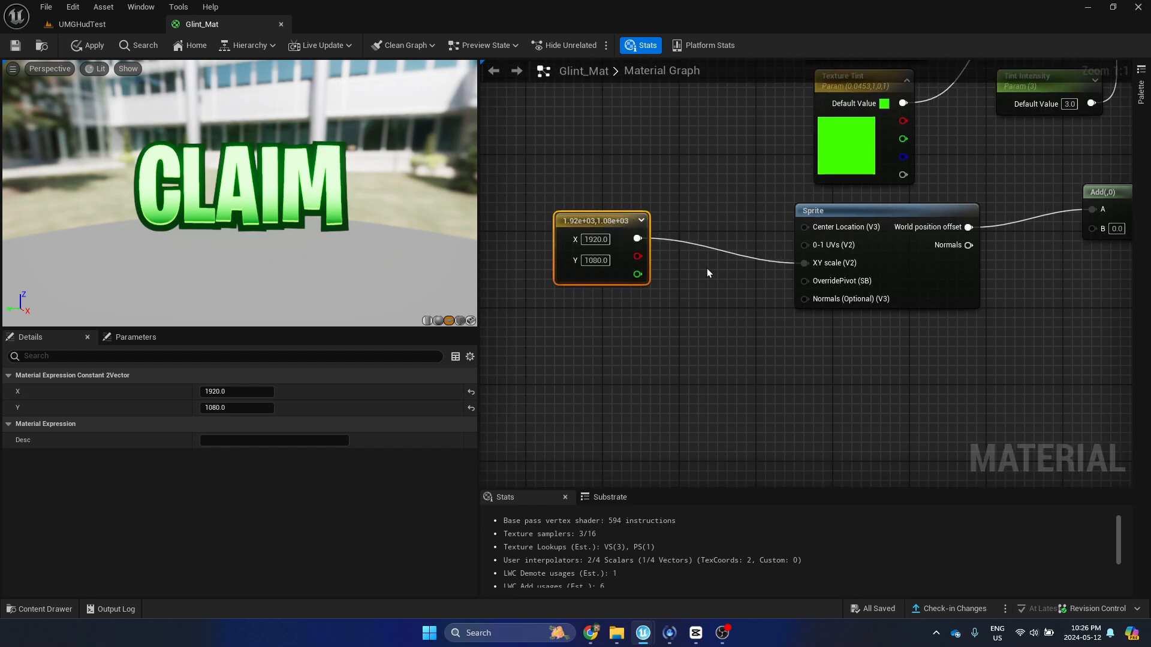
left_click(671, 243)
left_click_drag(686, 253, 707, 237)
left_click_drag(803, 263, 699, 248, "ctrl")
left_click_drag(747, 248, 804, 262)
- Add a scalar parameter named Texture Scale with default value 0.5, feed it into the Multiply's B input, and check the preview
right_click_drag(674, 295, 757, 264)
left_click(672, 316)
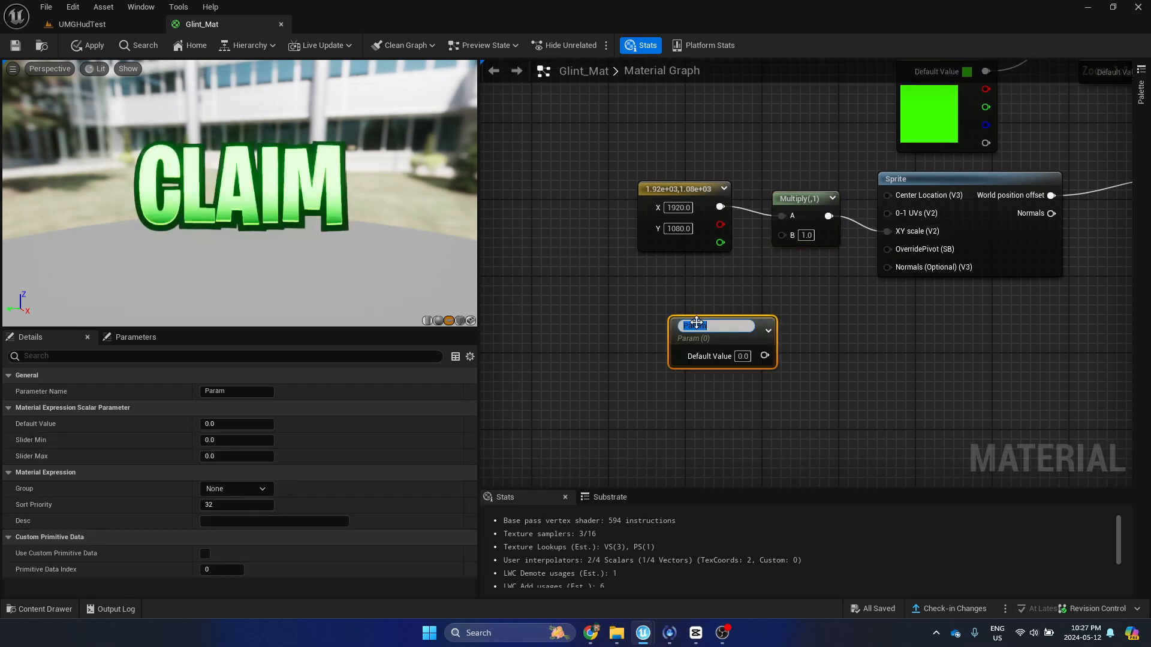
type("S")
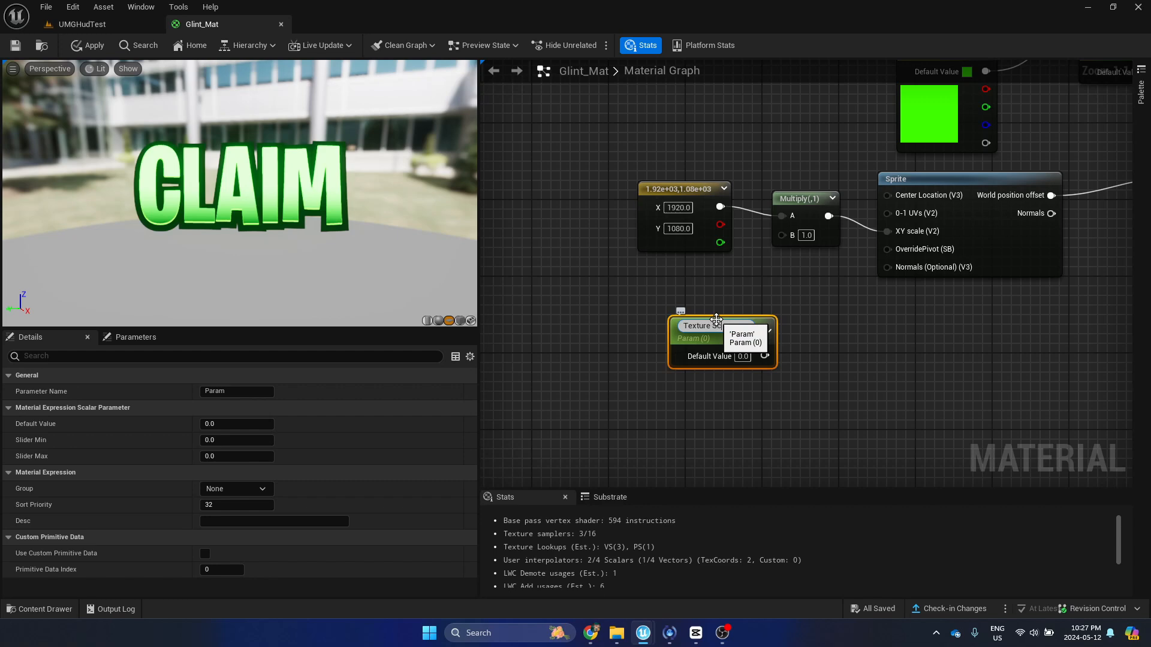
key("Return")
left_click_drag(716, 318, 781, 235)
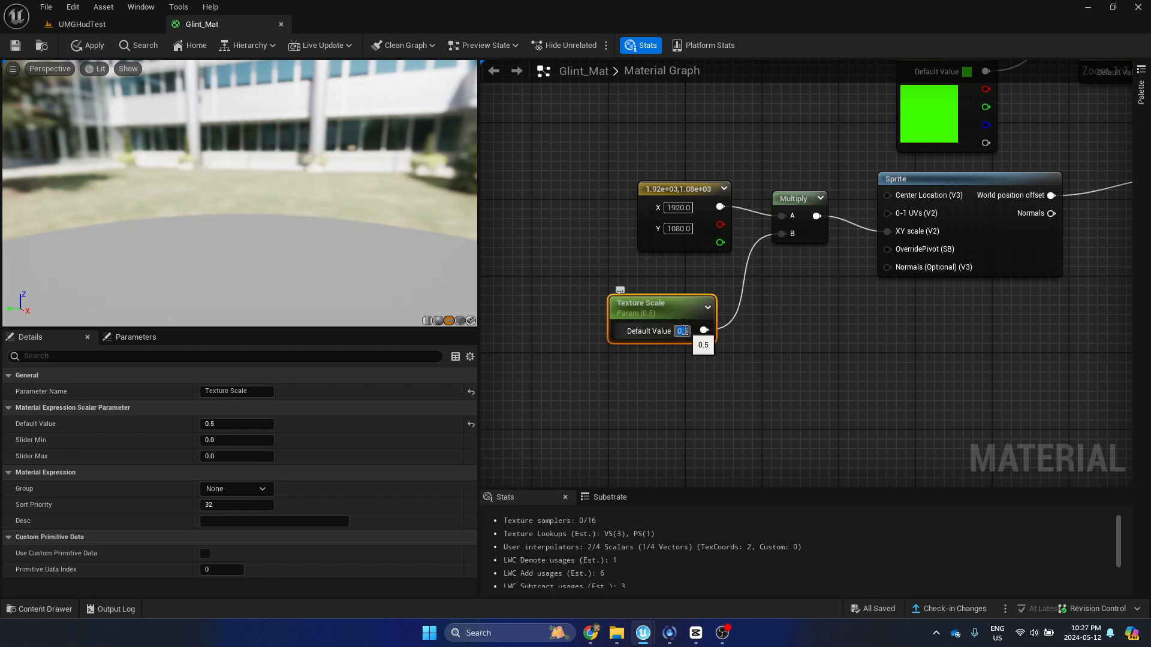
left_click(736, 255)
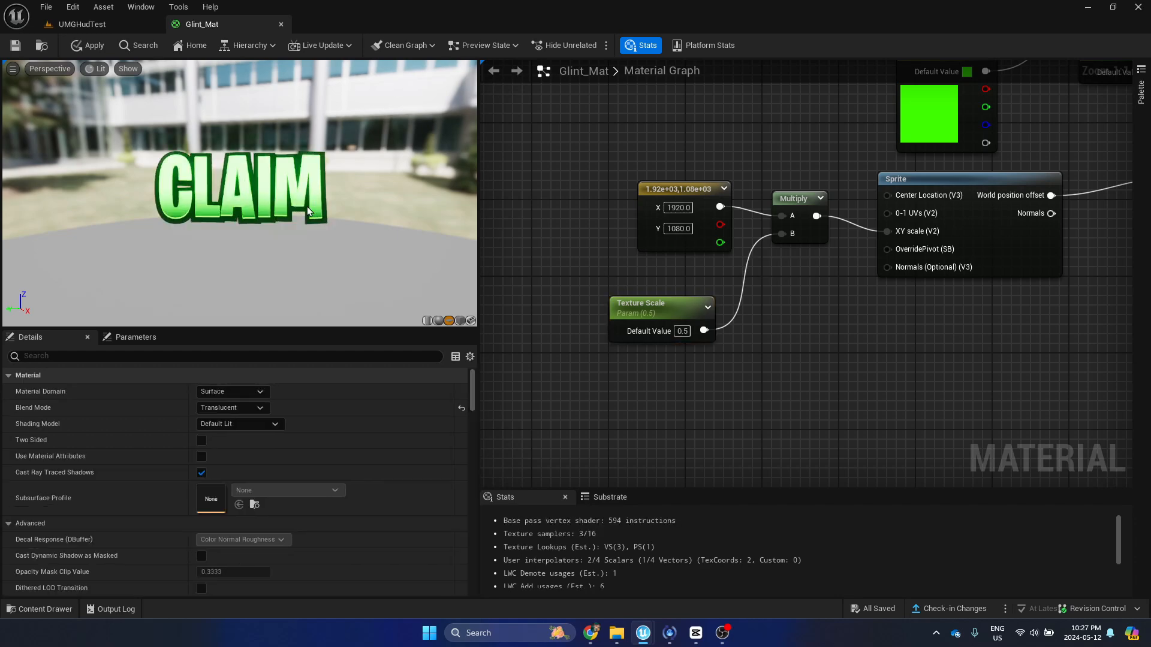
left_click_drag(308, 211, 268, 211)
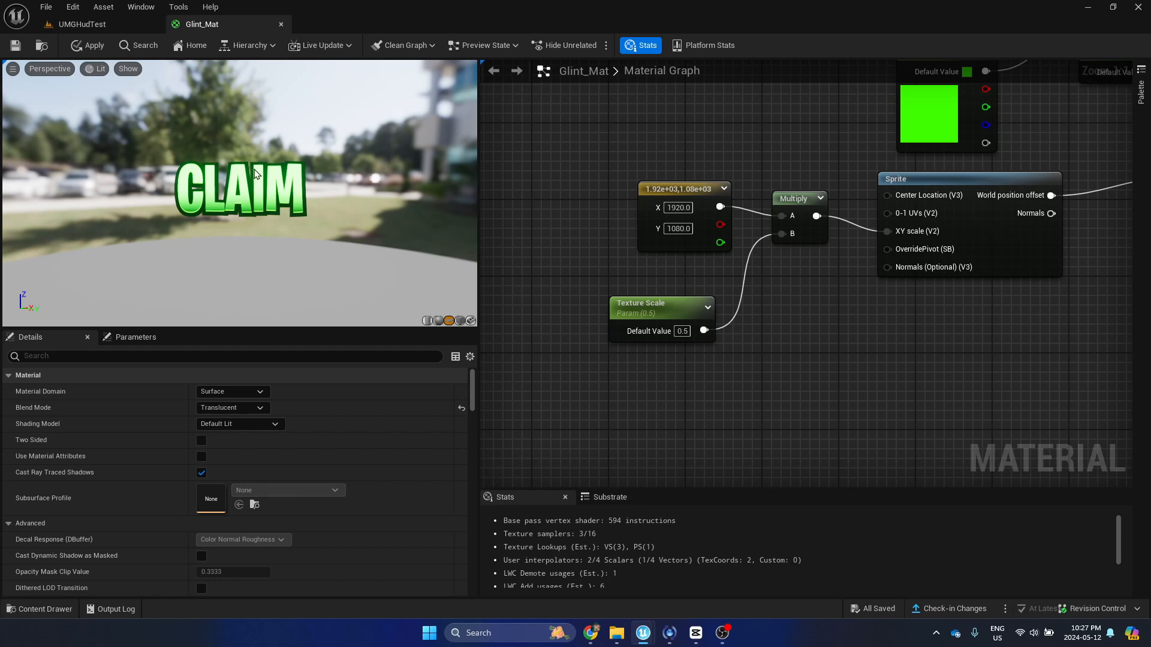
- Add a MakeFloat3 node below the Sprite node and connect its Result to the Add node's B input
scroll(815, 273, "down", 3)
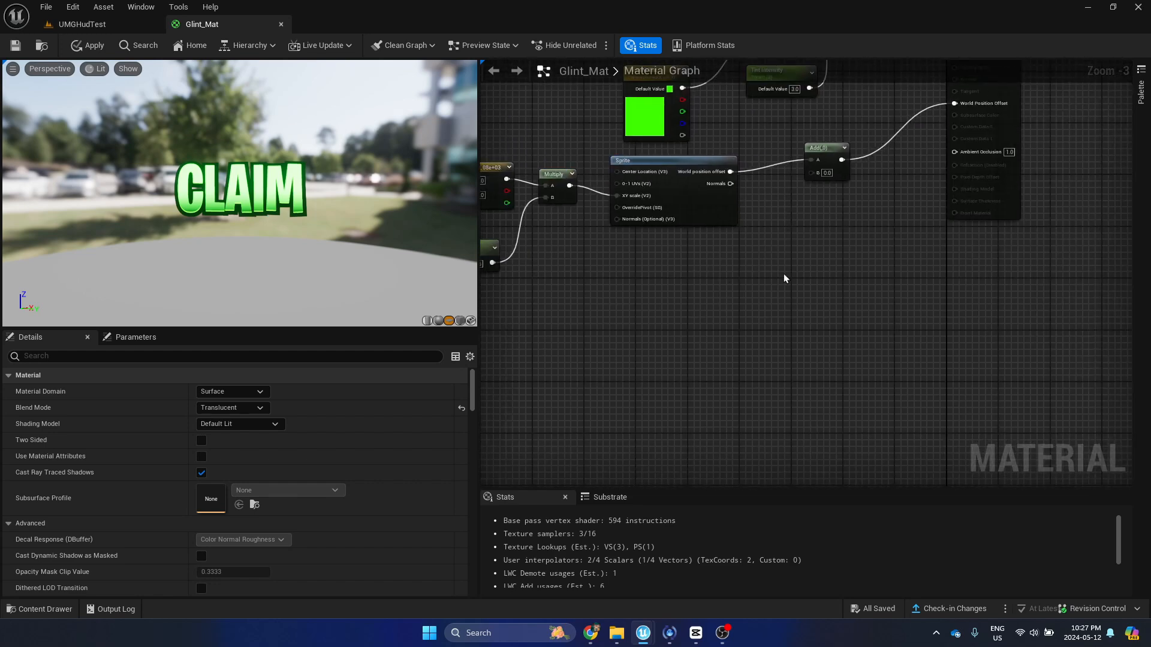
right_click(777, 285)
type("make")
key("Down")
key("Down")
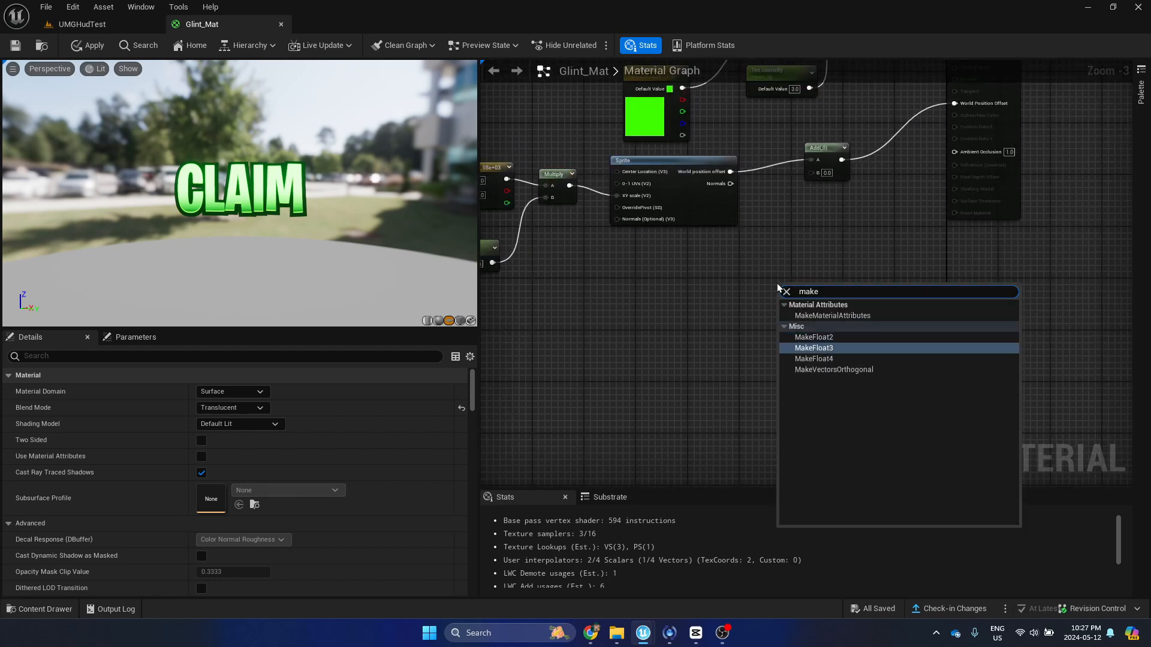
key("Return")
scroll(778, 287, "up", 3)
left_click_drag(806, 299, 837, 132)
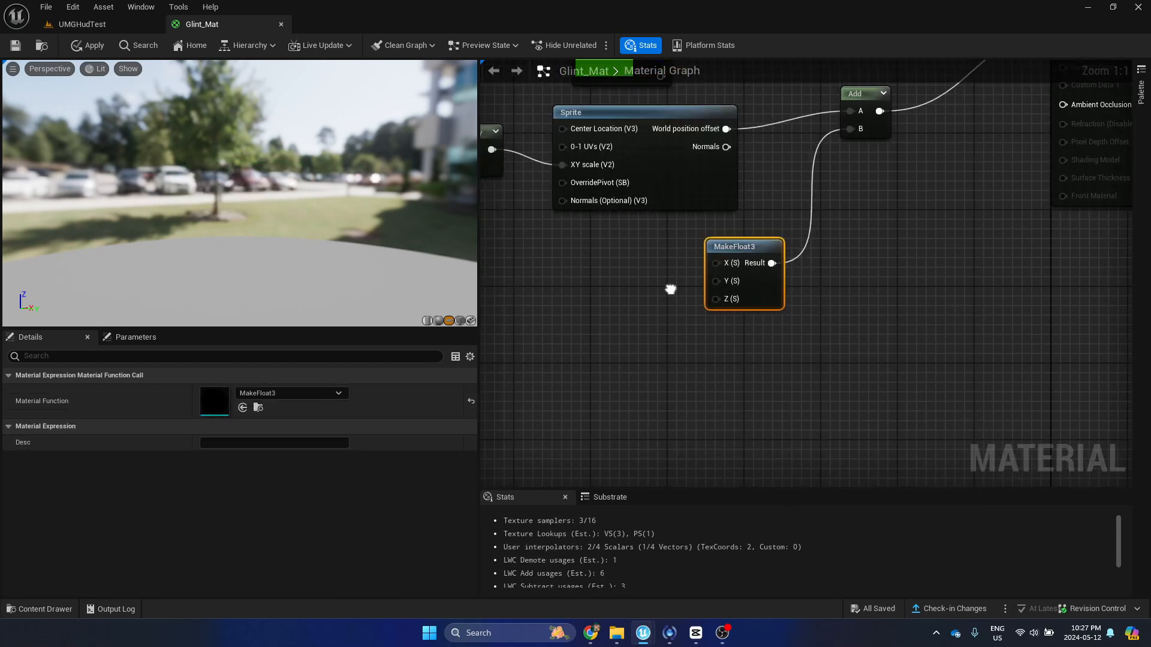
- Add a Time node in the empty graph area below the Texture Scale parameter
right_click_drag(671, 288, 719, 285)
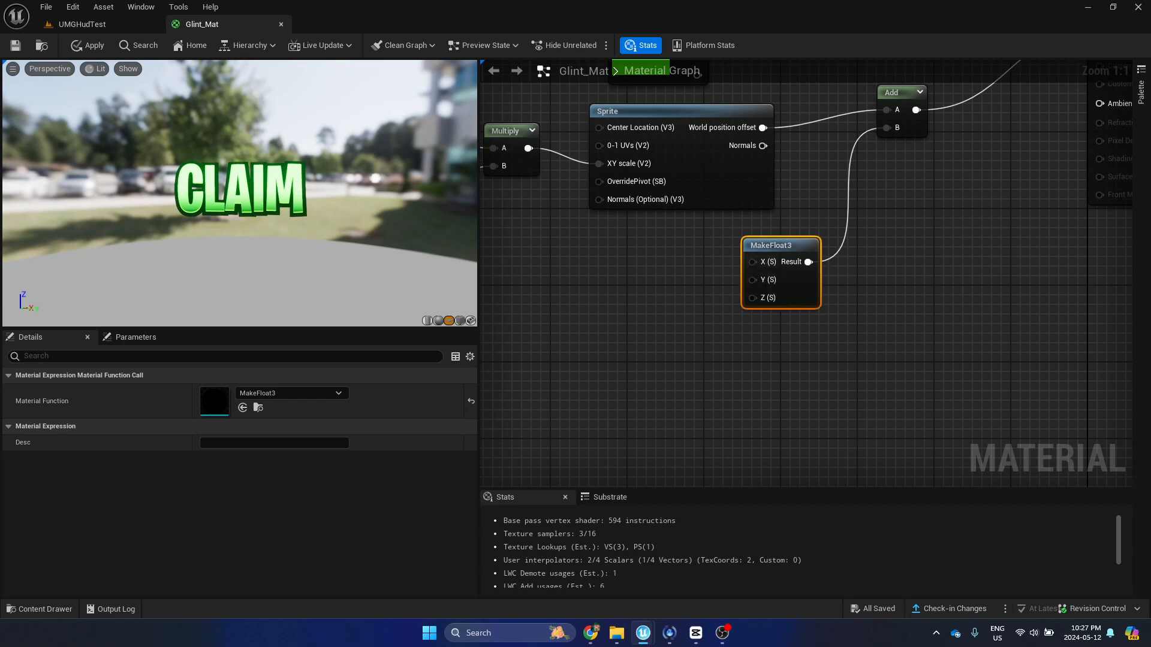
right_click_drag(753, 297, 896, 298)
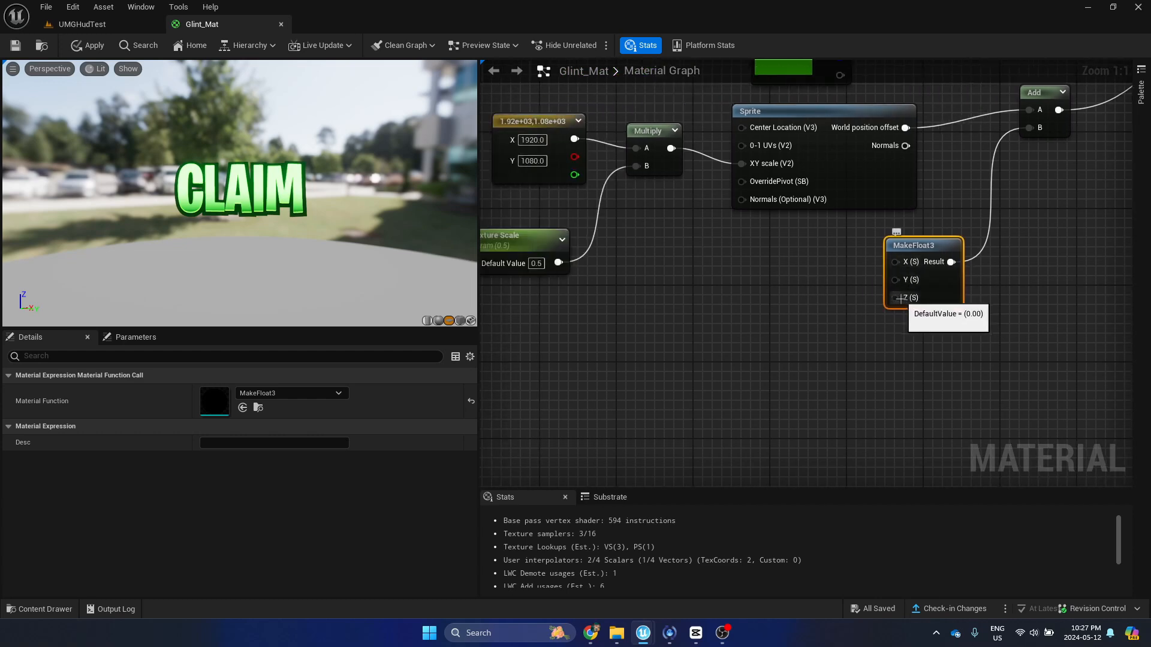
right_click_drag(772, 308, 826, 298)
right_click(682, 341)
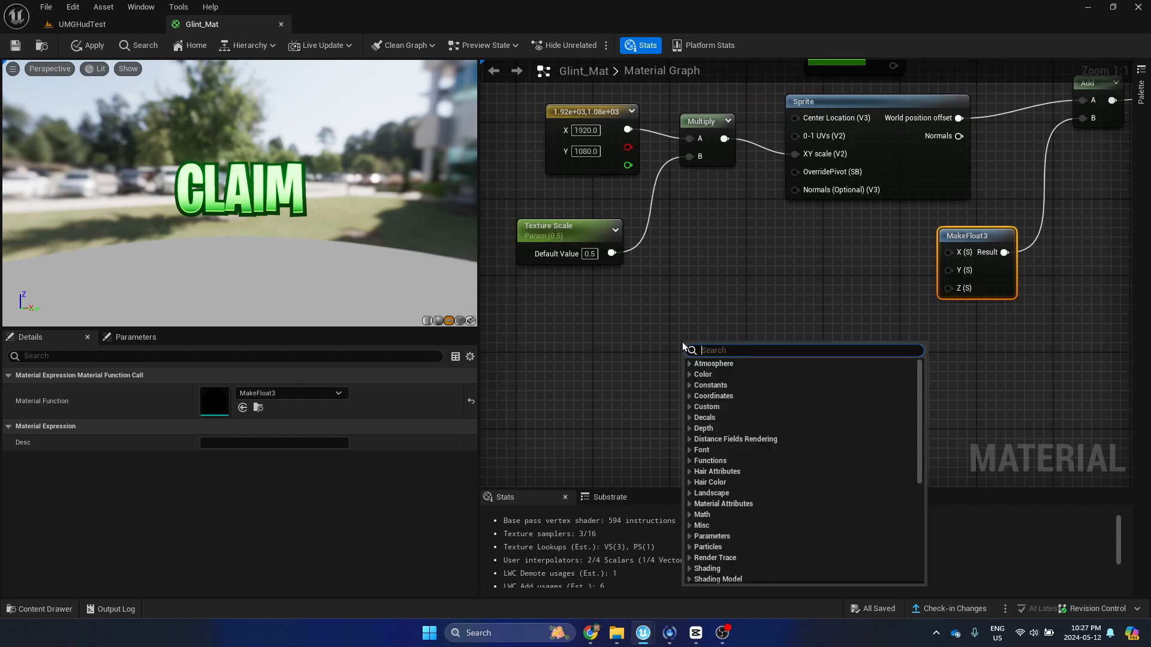
type("time")
key("Return")
left_click_drag(684, 346, 595, 322)
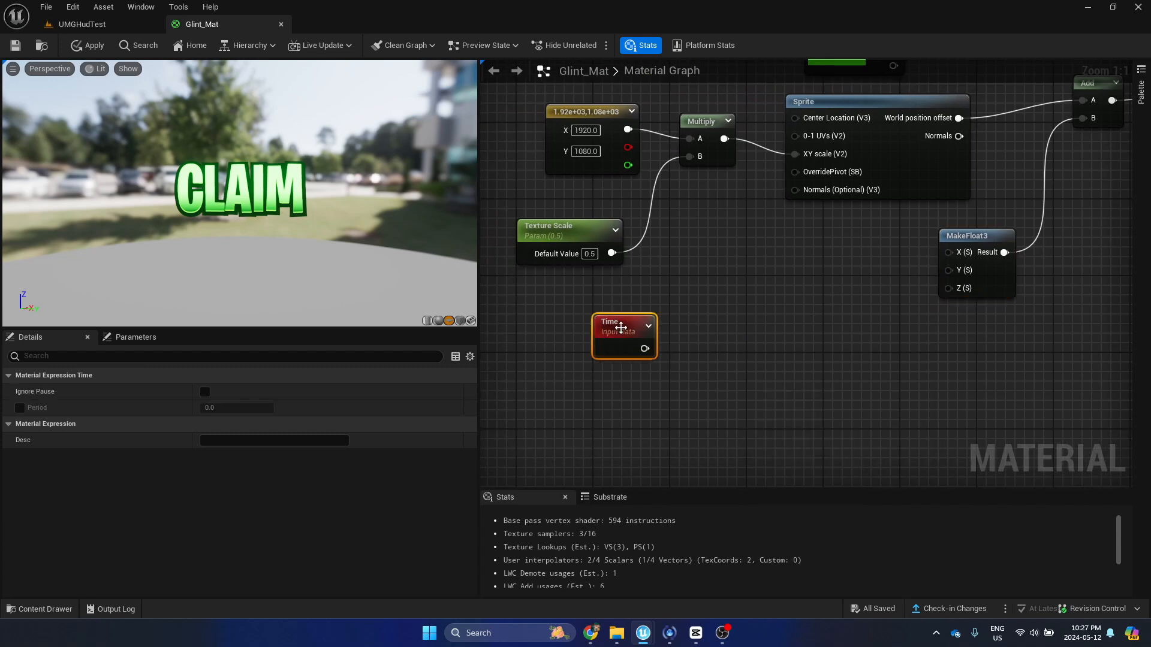
- Add a Sine node after the Time node, feed it from Time, and start previewing the Sine node
right_click(720, 354)
type("sine")
key("Return")
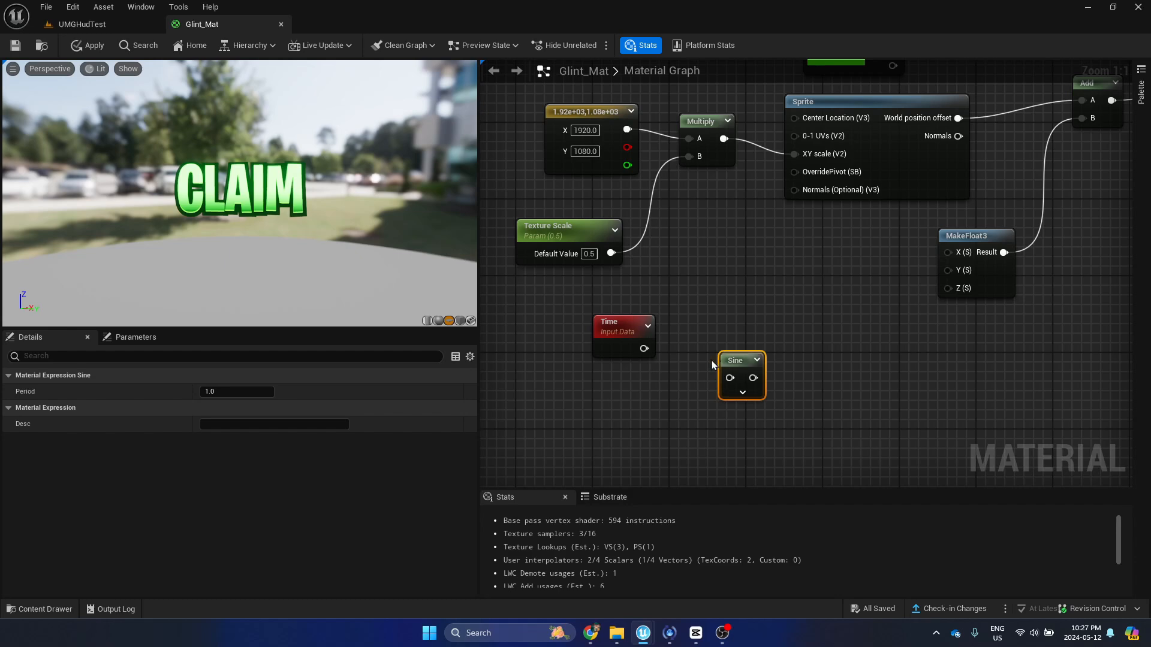
left_click_drag(743, 360, 770, 322)
right_click(790, 323)
left_click(821, 358)
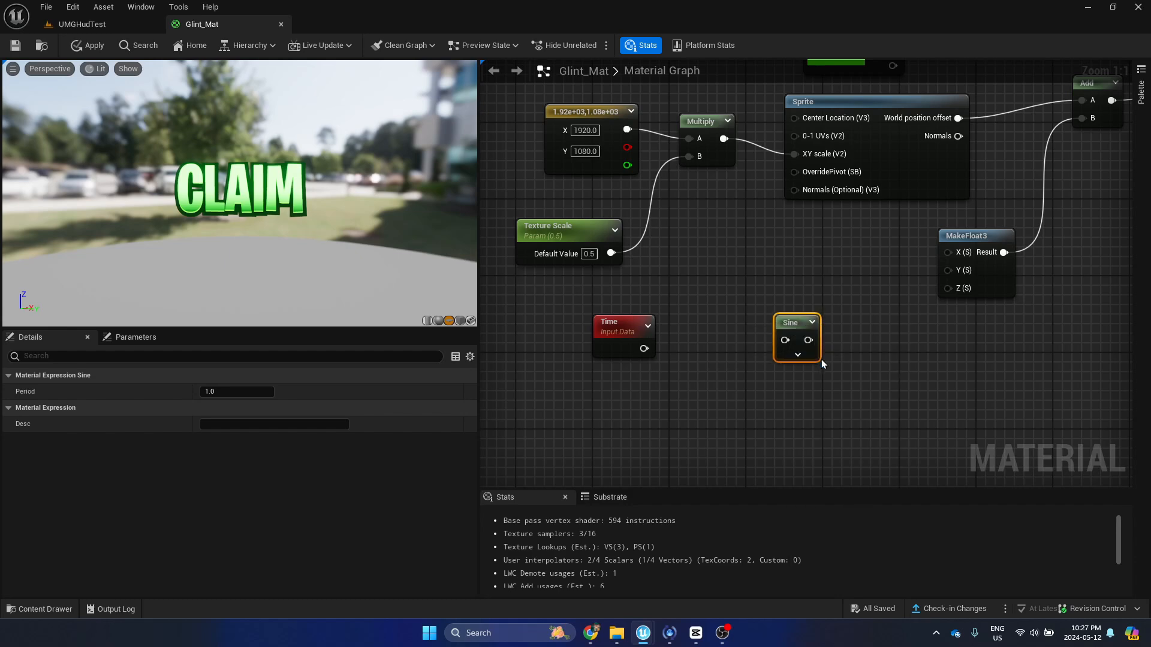
left_click_drag(643, 349, 785, 358)
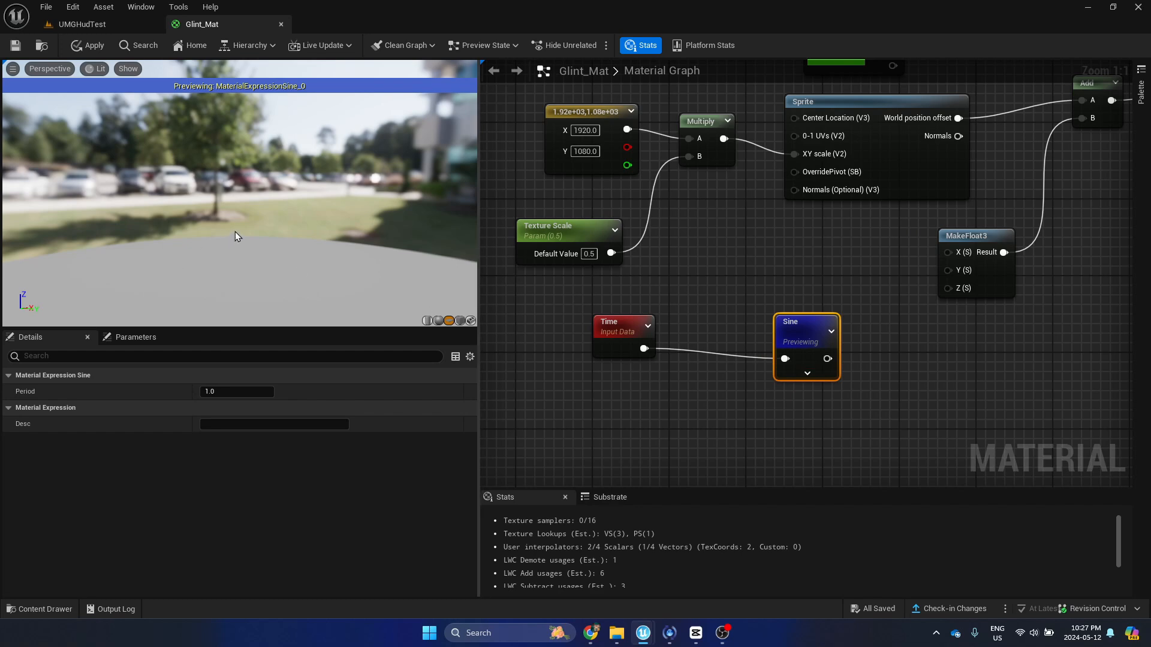
- Examine the Sine output on the sphere preview mesh, and stop previewing the node
left_click_drag(285, 218, 420, 287)
left_click(438, 321)
left_click_drag(272, 223, 216, 223)
scroll(272, 223, "down", 3)
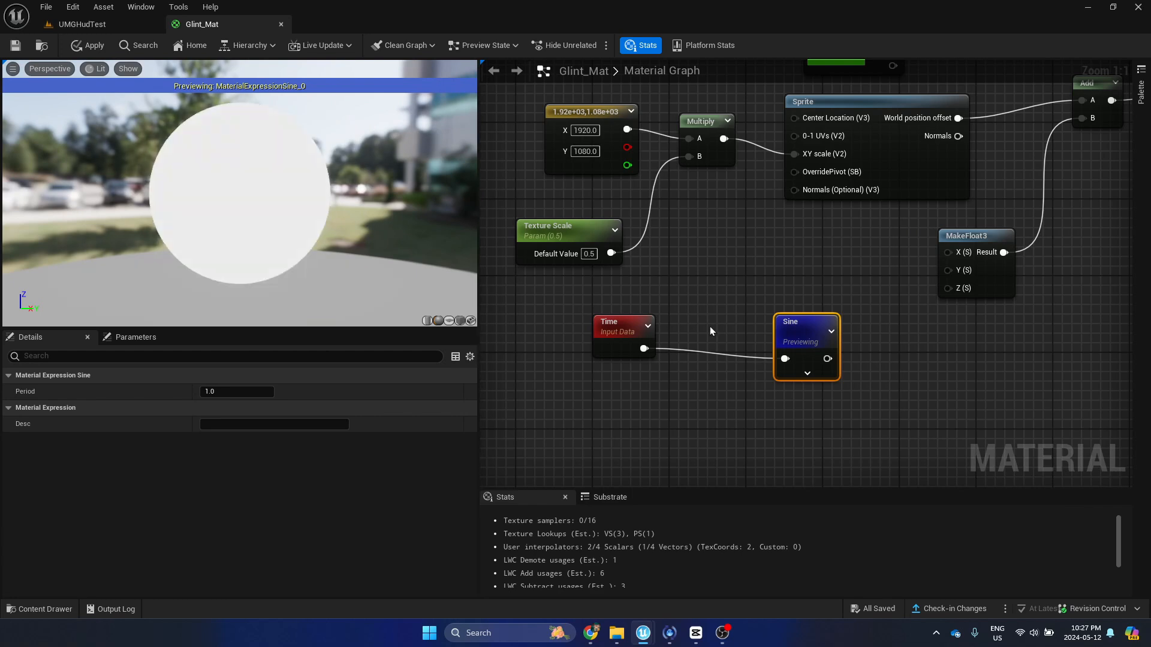
right_click(791, 343)
left_click(820, 378)
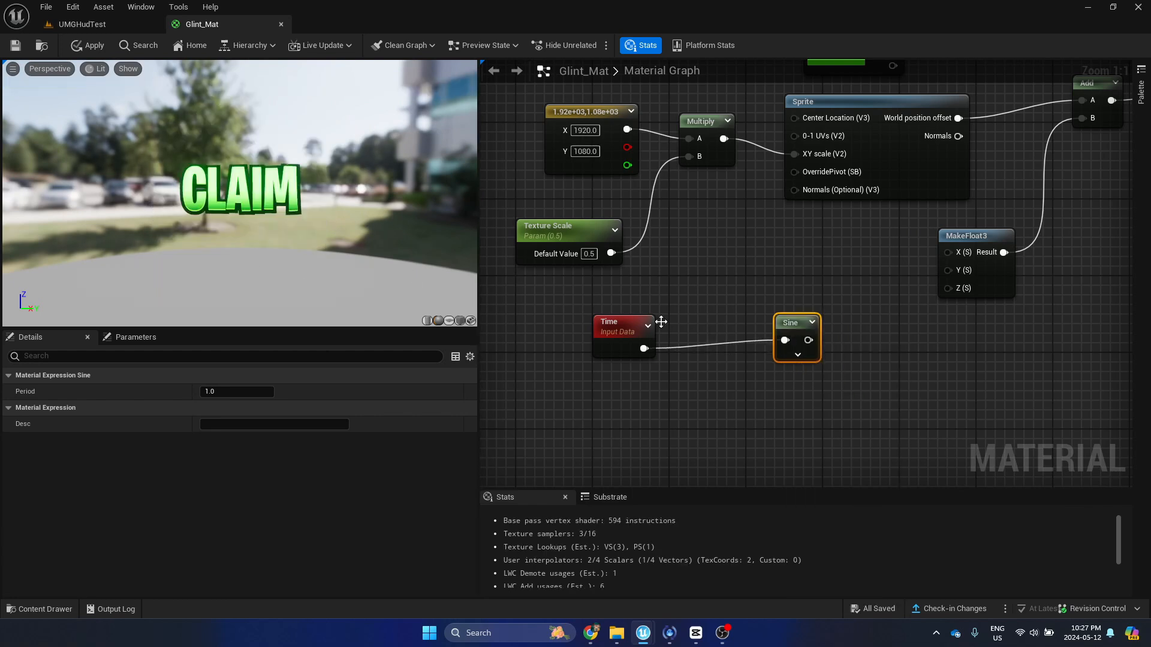
- Insert a Multiply node between Time and Sine, with Time feeding its A input
right_click_drag(719, 338, 743, 328)
left_click_drag(644, 324, 590, 314)
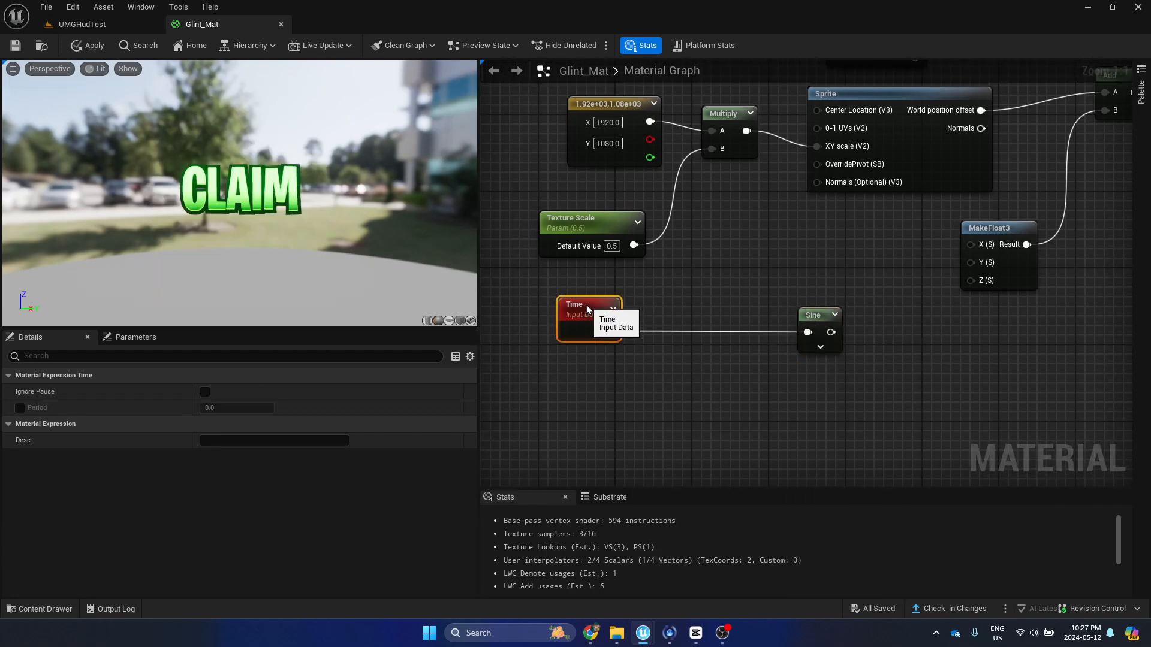
key("m")
left_click(685, 327)
left_click_drag(707, 329, 696, 315)
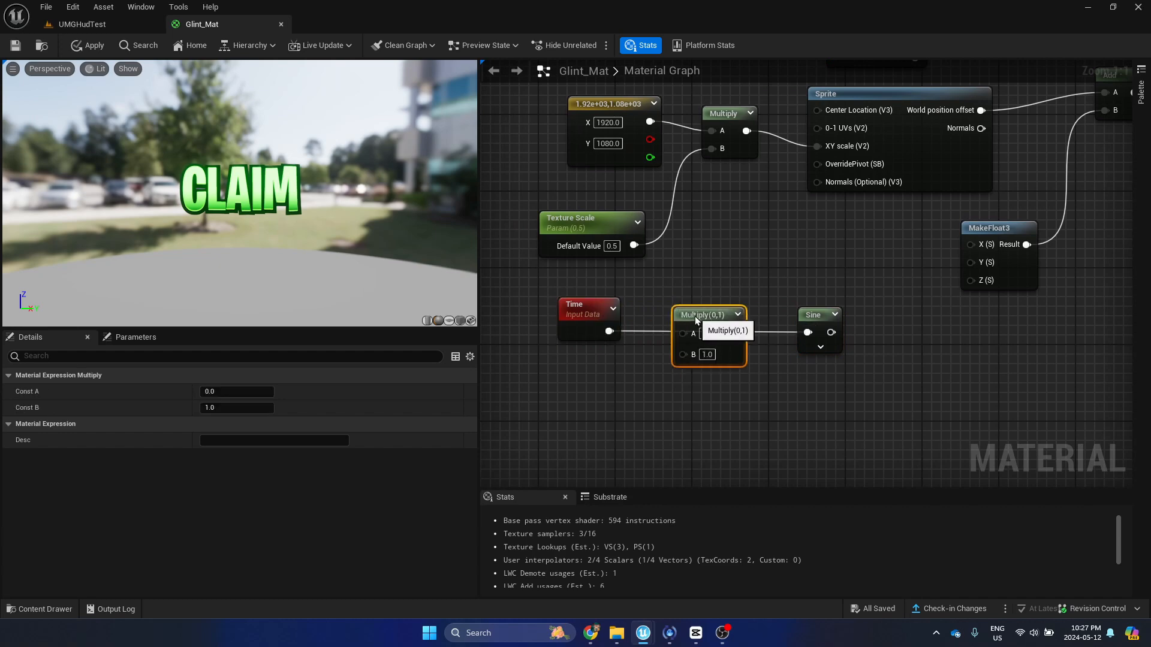
mouse_move(810, 332)
left_mouse_down("ctrl")
mouse_move(681, 332)
mouse_move(804, 332)
mouse_move(791, 327)
left_mouse_up("ctrl")
right_click_drag(791, 326, 706, 327)
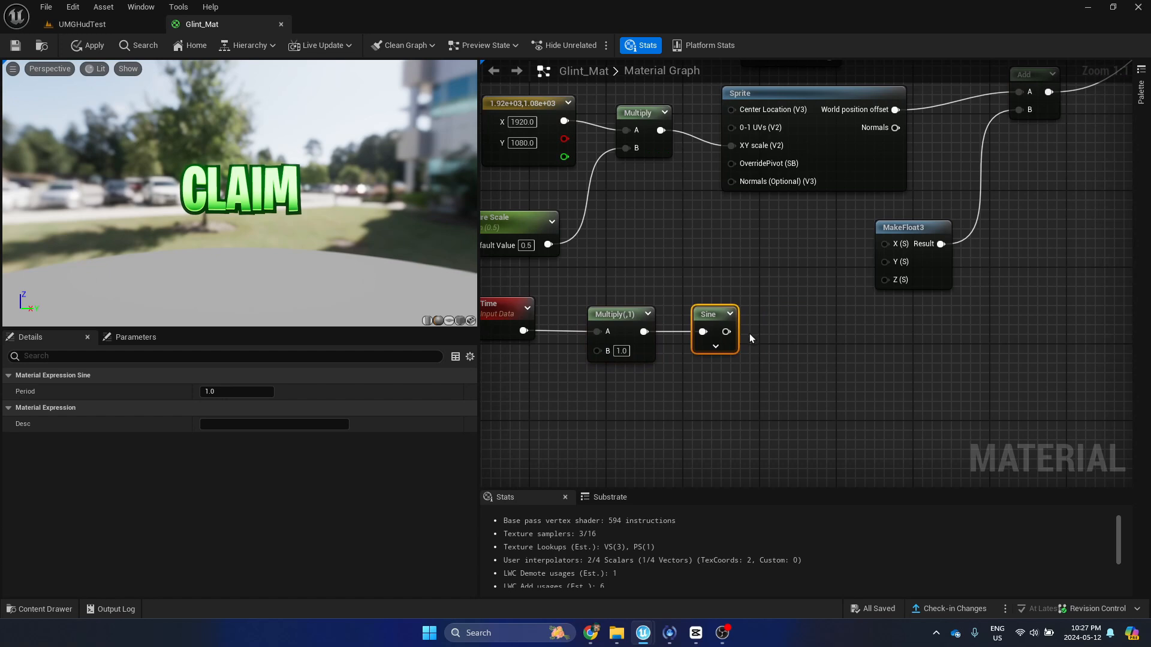
- Route the Sine output through a second Multiply node's A input into the Z input of MakeFloat3
key("m")
left_click(752, 330)
left_click_drag(726, 331, 885, 280)
right_click_drag(695, 310, 735, 299)
left_click(751, 313)
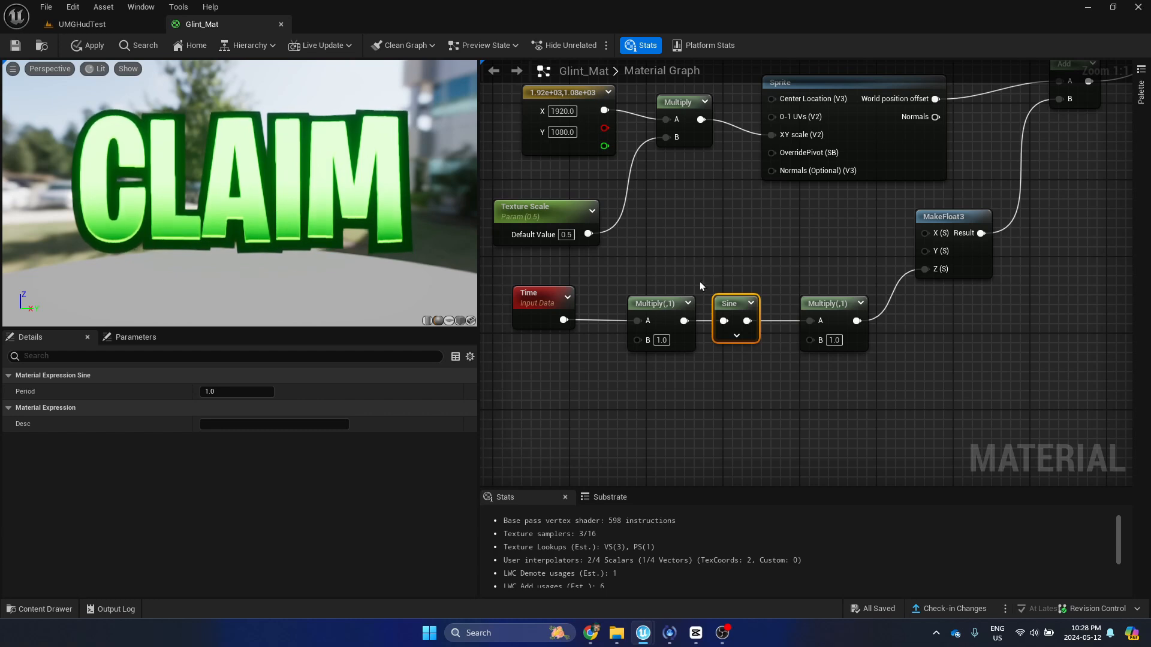
- Add a scalar parameter named Bob Speed with default value 5, feeding B of the Multiply before Sine, and place it below Time
right_click_drag(602, 352, 645, 314)
left_click(671, 273)
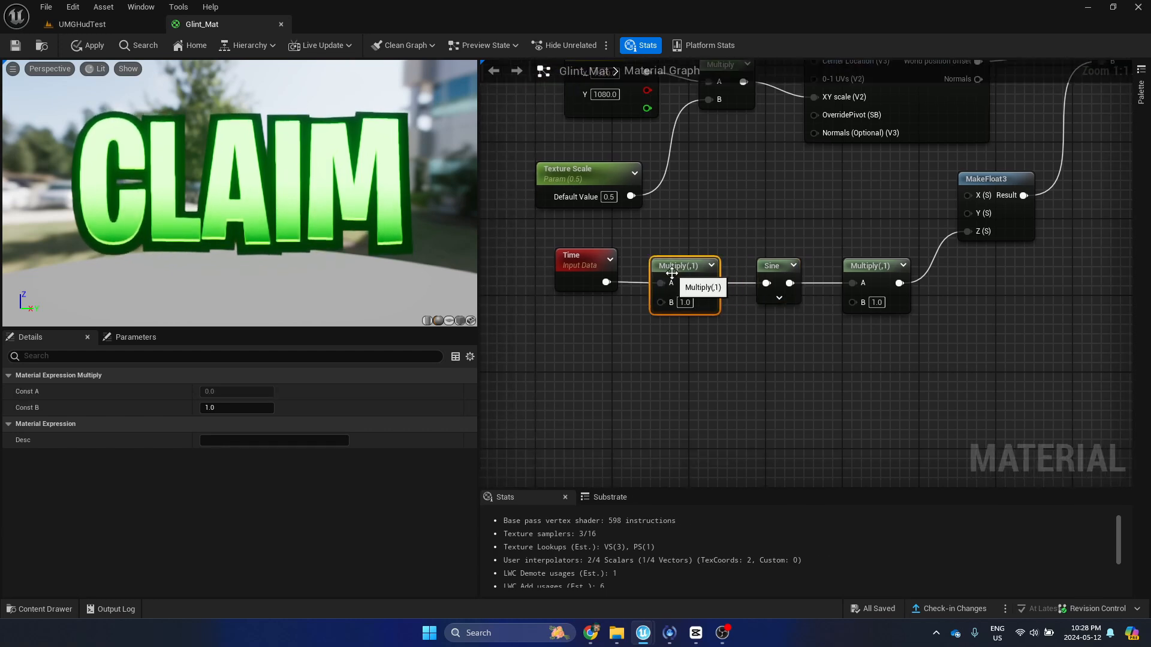
left_click(584, 340)
type("Bob Speed")
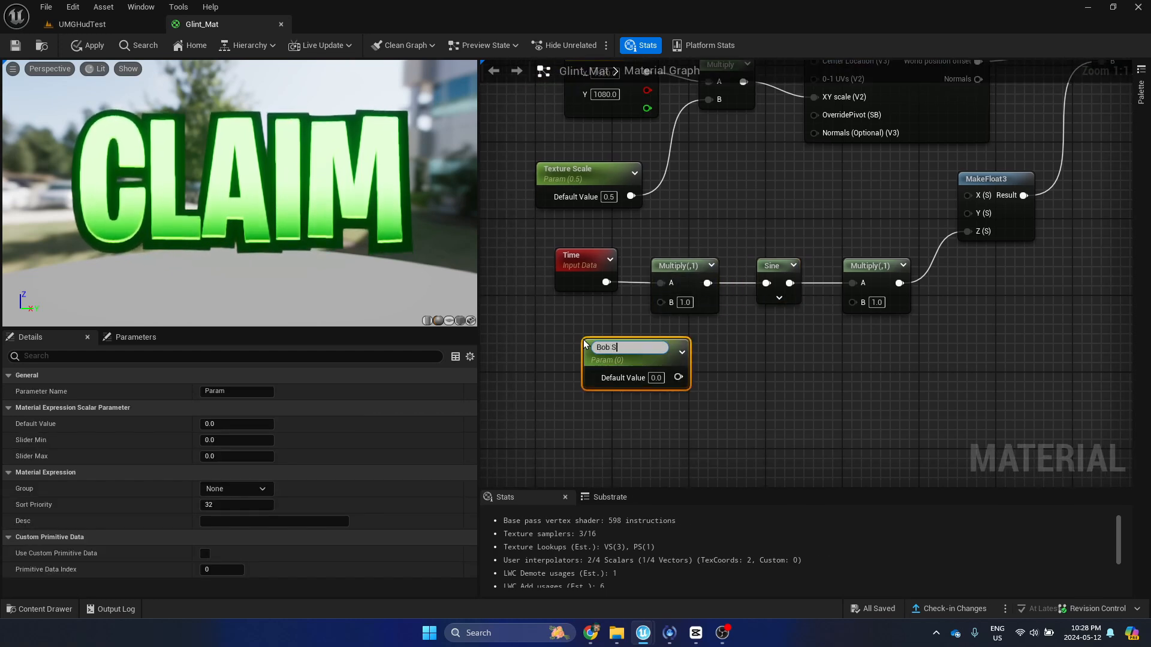
key("Return")
left_click_drag(684, 373, 660, 301)
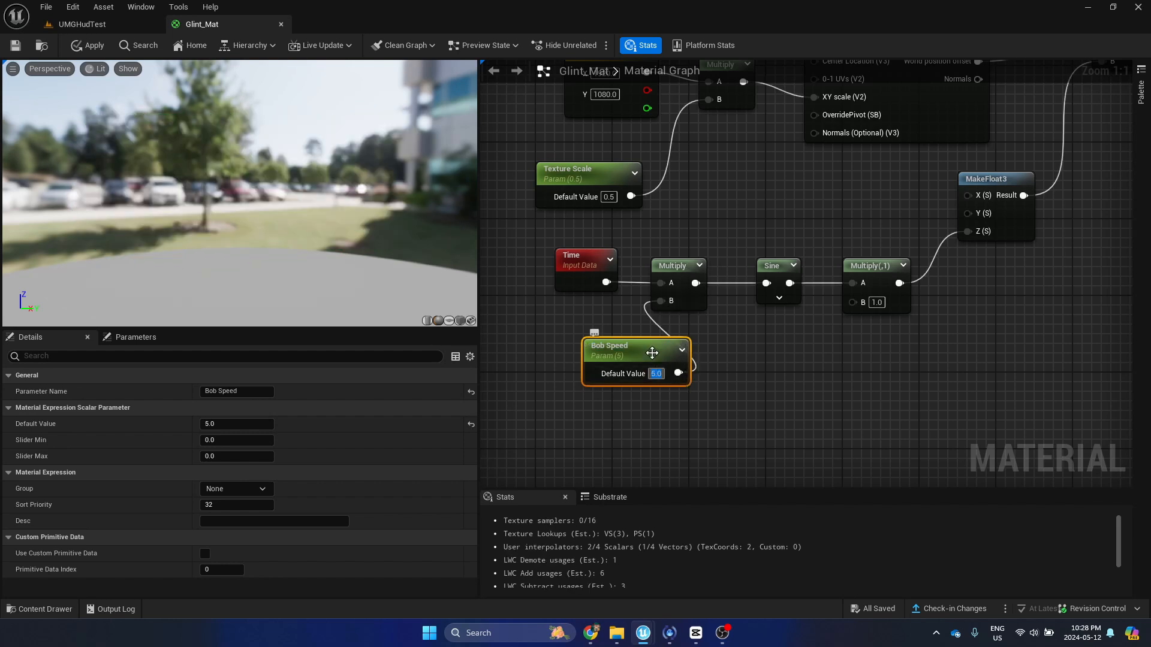
left_click_drag(652, 352, 575, 338)
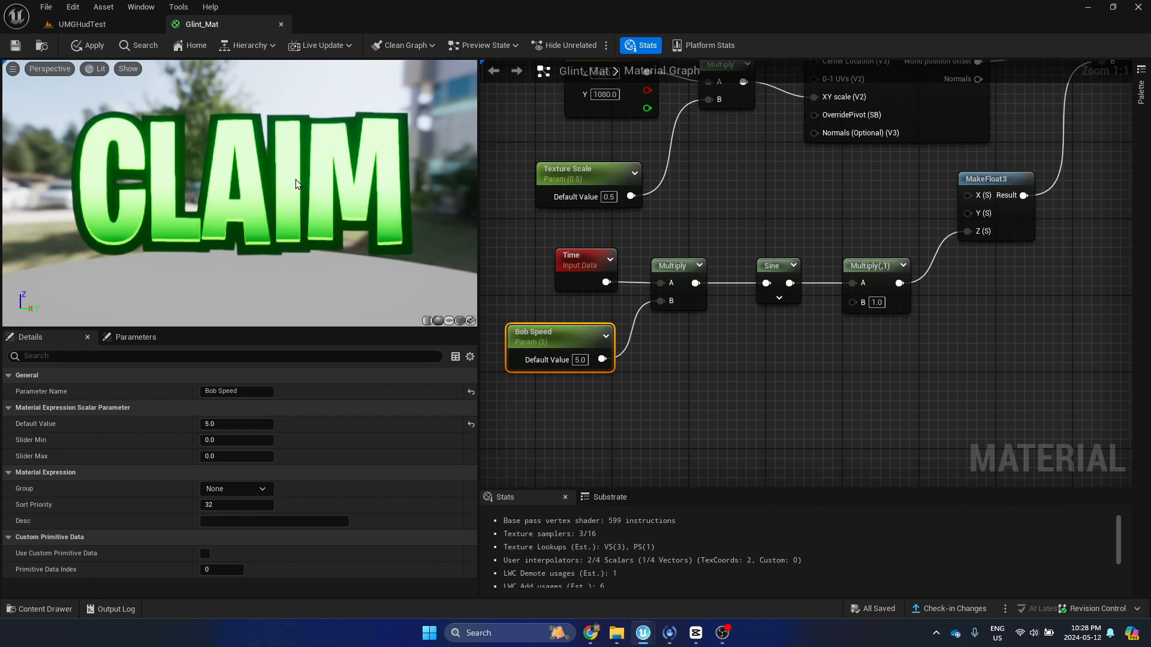
- Add a scalar parameter named Bob Height with default value 10 and feed it into B of the Multiply after Sine
left_click(732, 342)
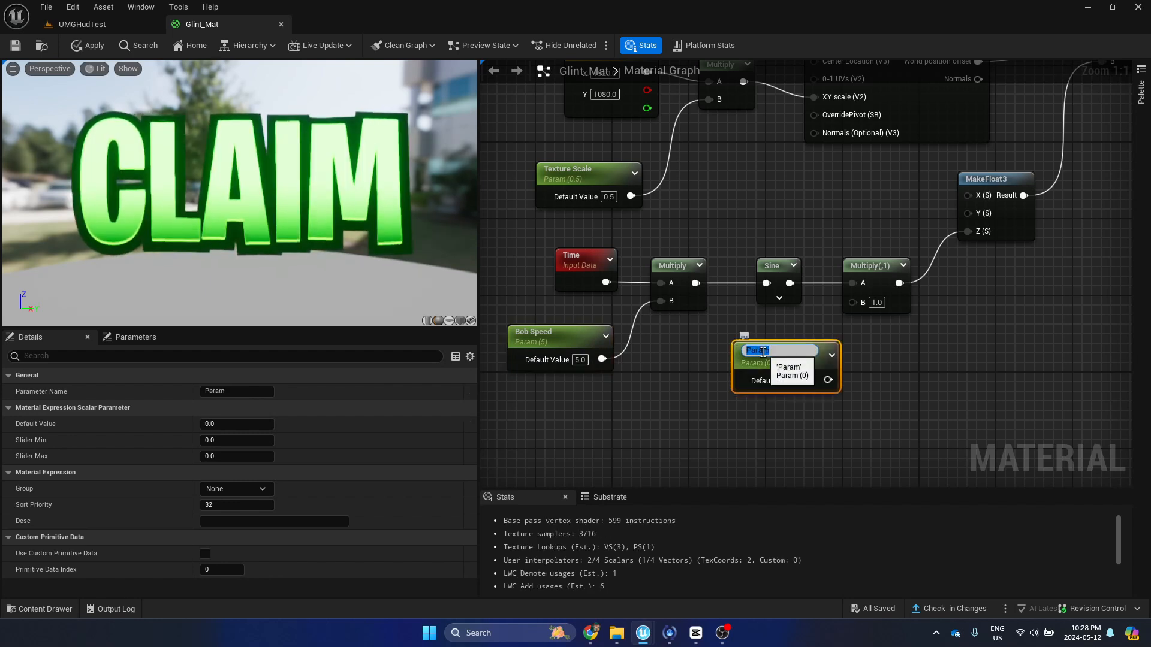
type("Bob Height")
key("Return")
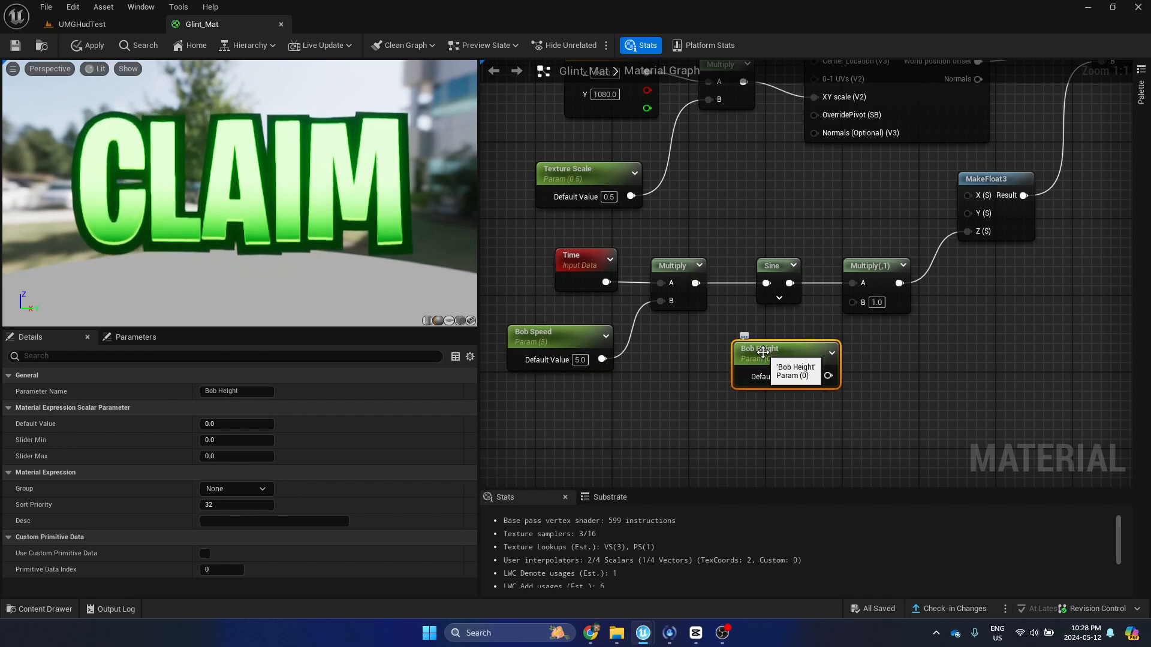
left_click_drag(762, 352, 709, 354)
left_click_drag(774, 378, 851, 301)
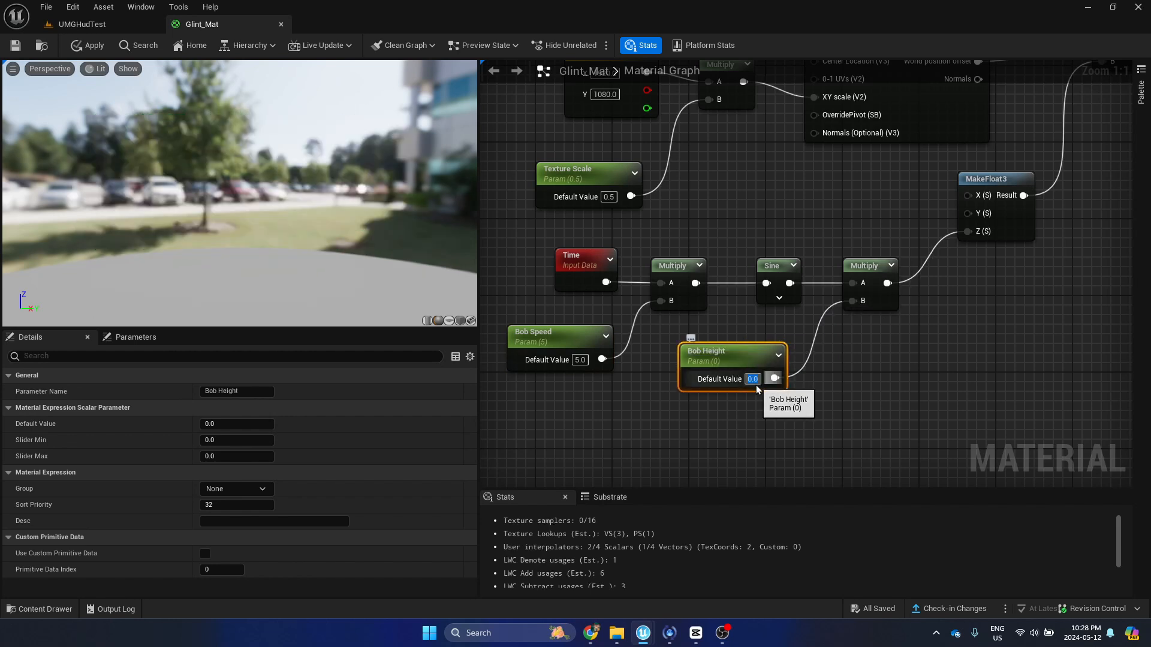
type("10")
key("Return")
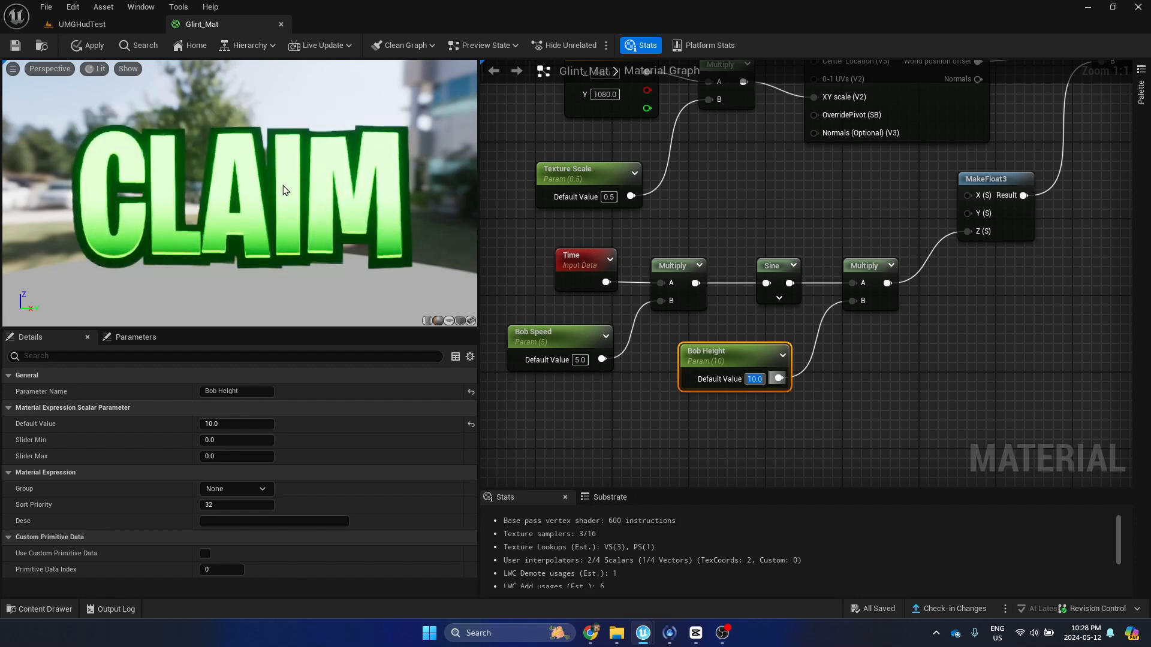
- Set the Bob Speed parameter's default value to 0.5, check the bobbing sprite in the preview, and apply the material changes
left_click(579, 360)
type("0.5")
key("Return")
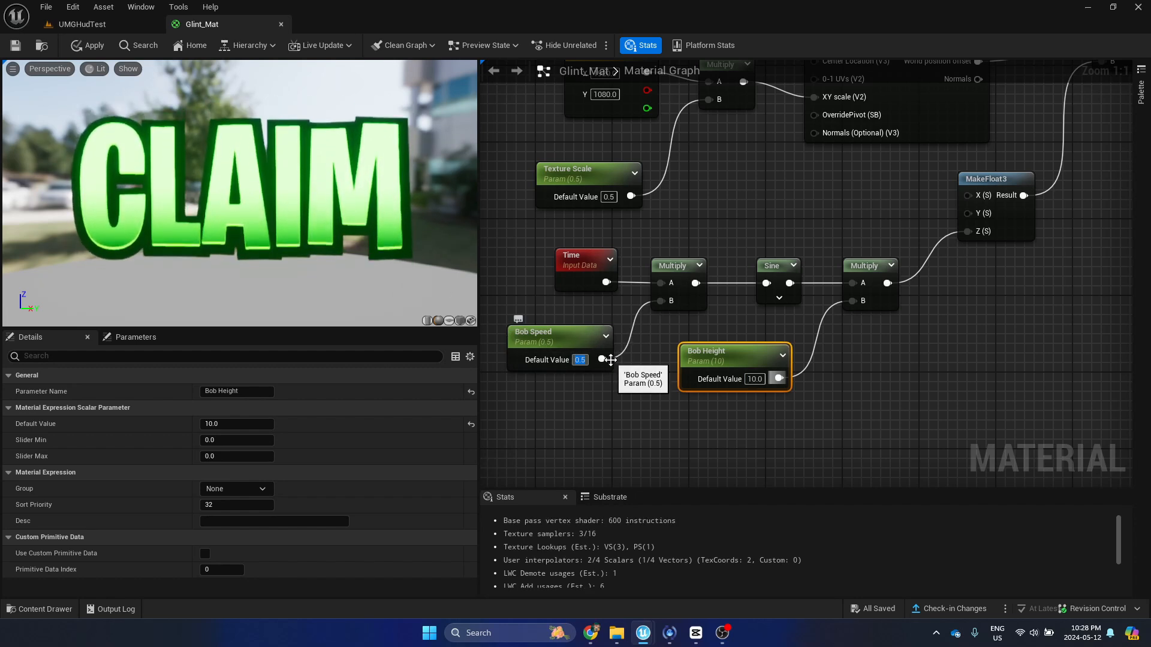
scroll(337, 225, "down", 5)
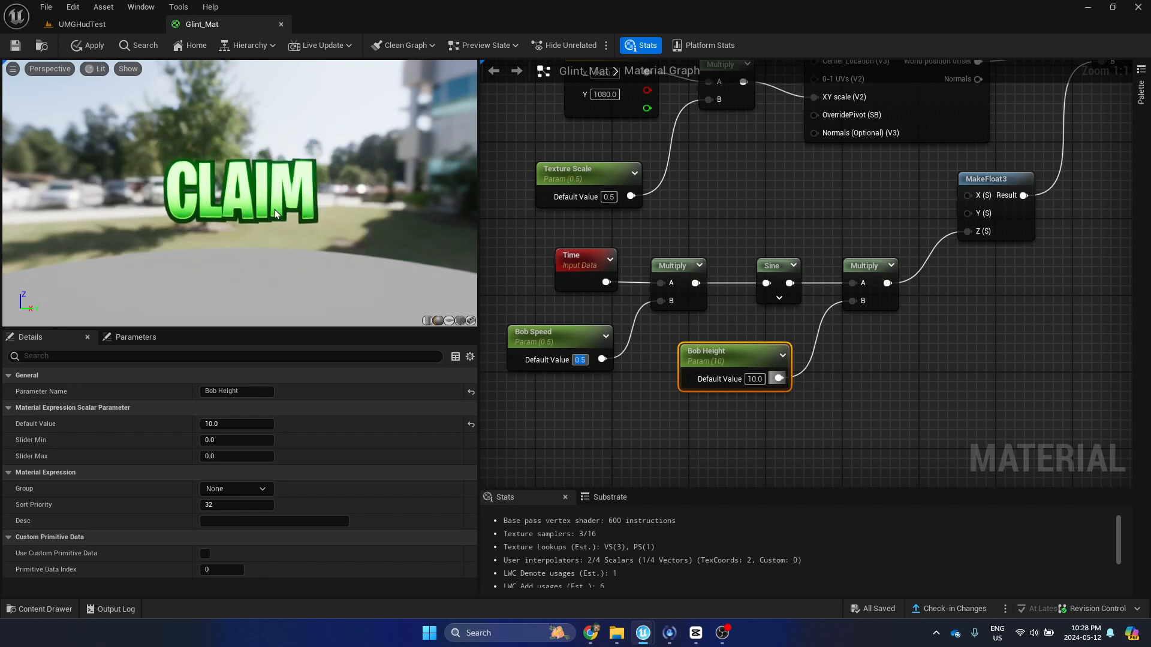
left_click_drag(275, 214, 242, 139)
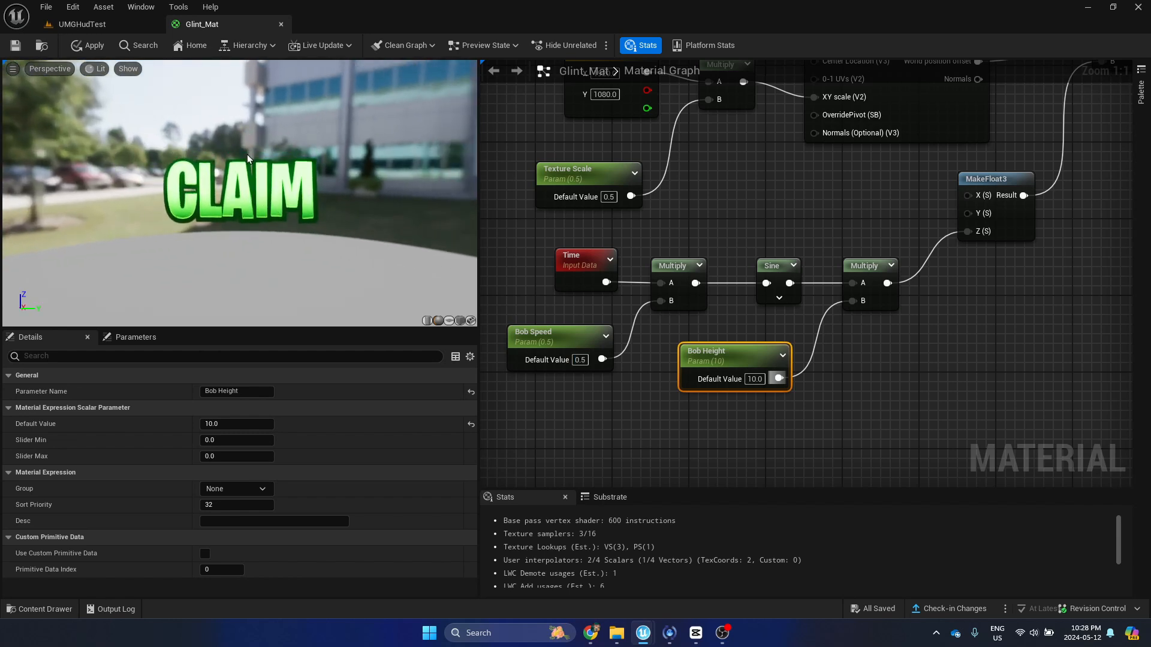
scroll(696, 299, "down", 1)
left_click(734, 239)
left_click_drag(282, 174, 244, 196)
scroll(656, 197, "down", 3)
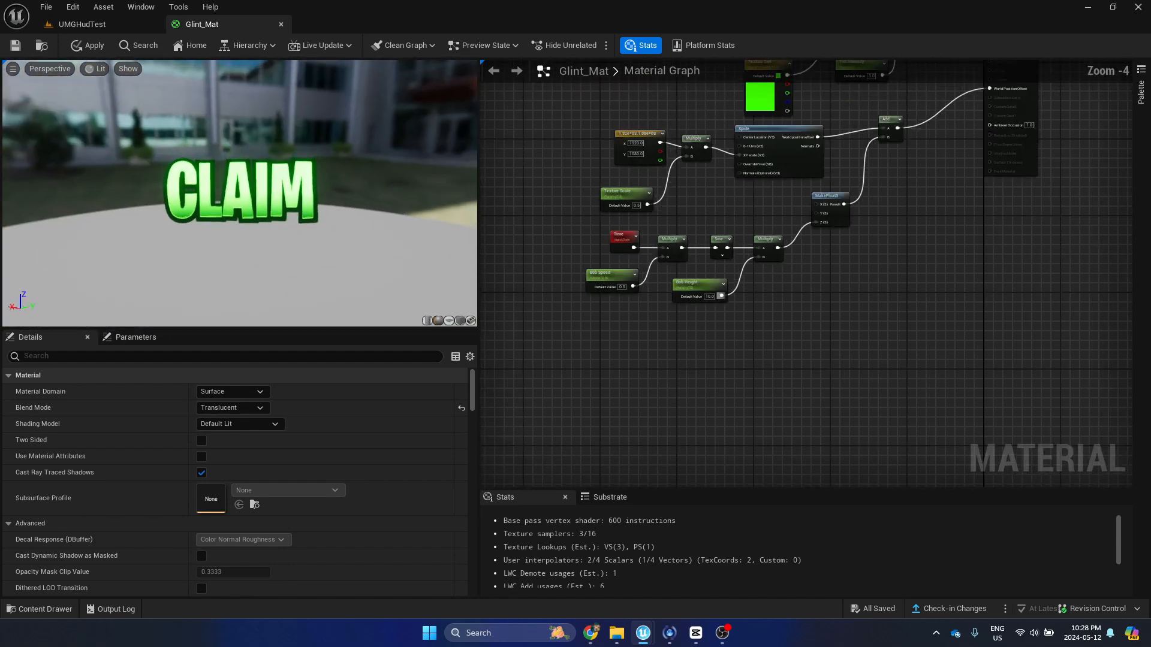
right_click_drag(758, 157, 714, 293)
scroll(715, 293, "up", 1)
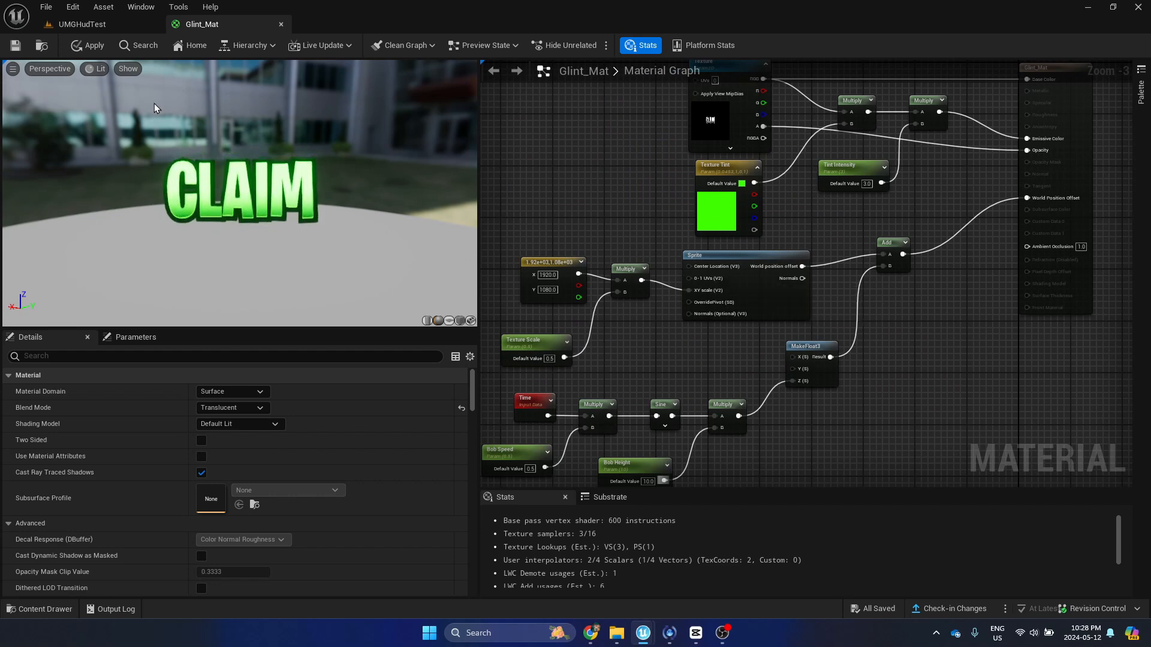
left_click(87, 45)
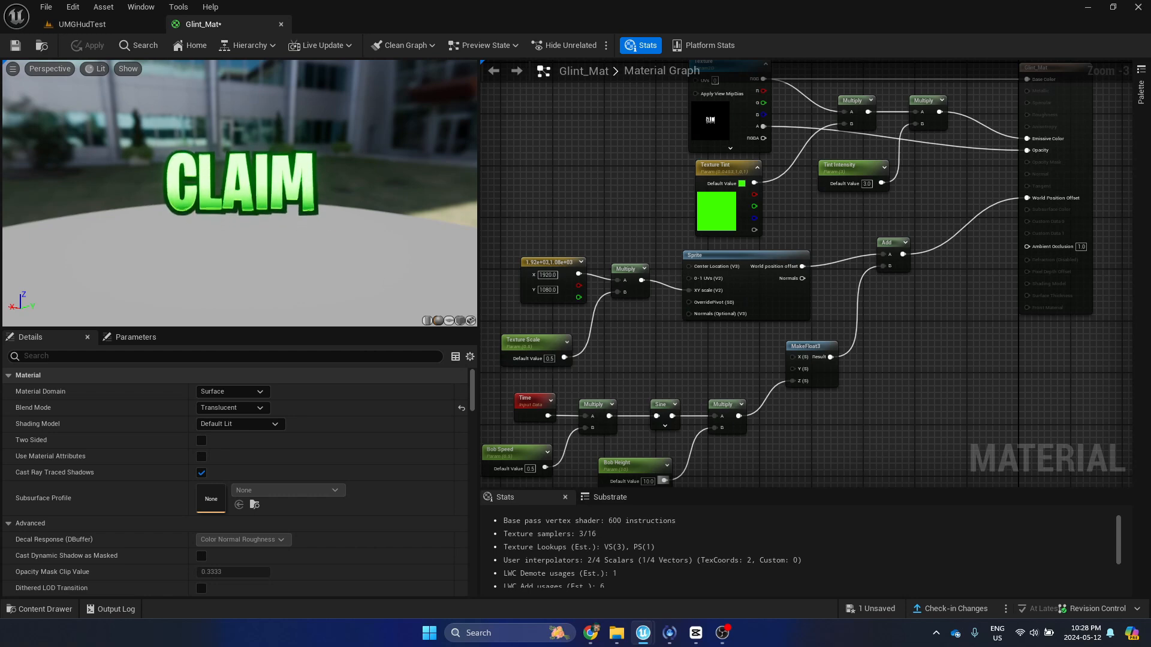
- Add a GeneratedBand node in the empty graph area above the Texture parameter
right_click_drag(575, 102, 705, 265)
right_click_drag(747, 200, 694, 265)
right_click(694, 264)
type("band")
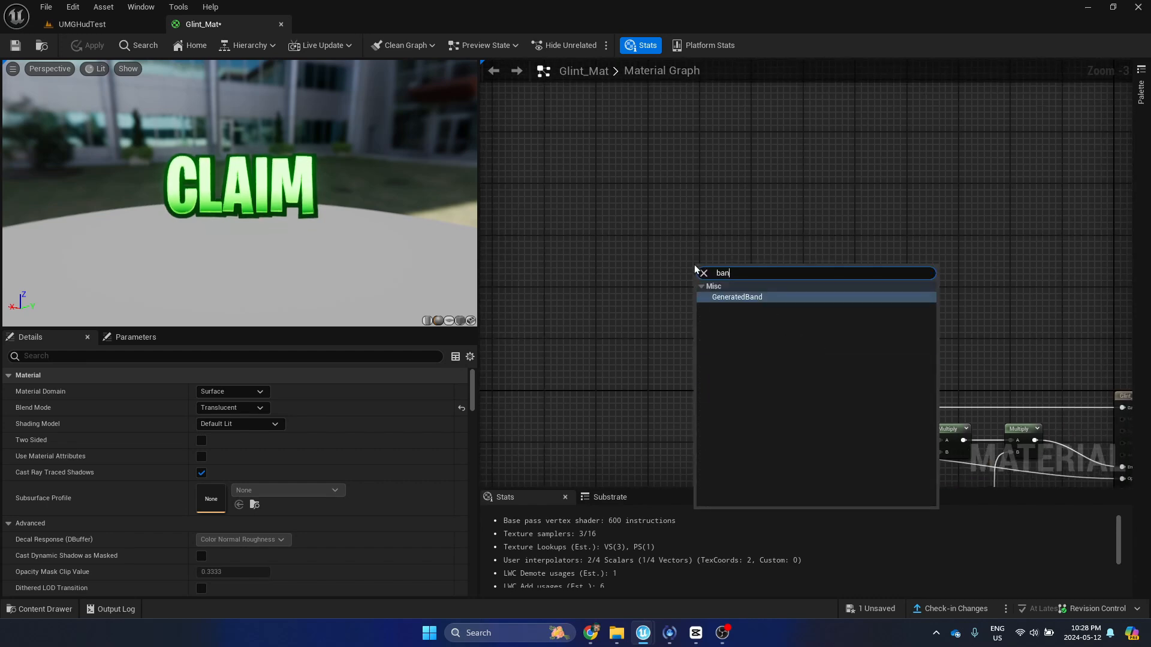
key("Return")
left_click_drag(755, 270, 758, 253)
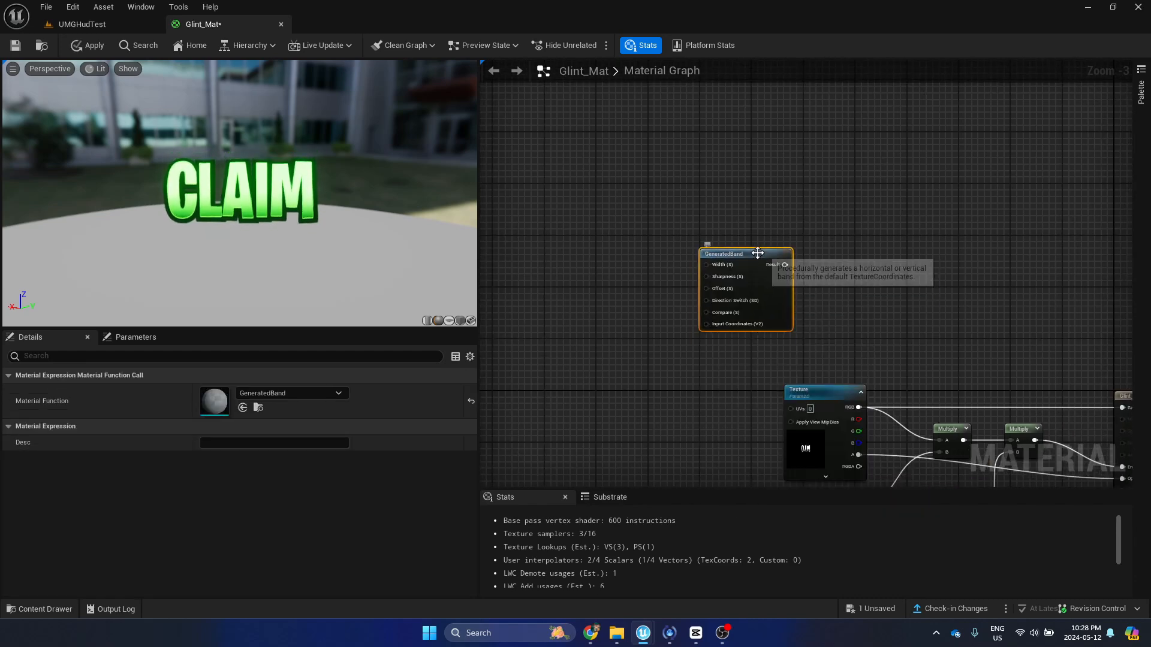
- Preview the GeneratedBand node by itself on a plane mesh, viewed from the front
scroll(758, 253, "up", 3)
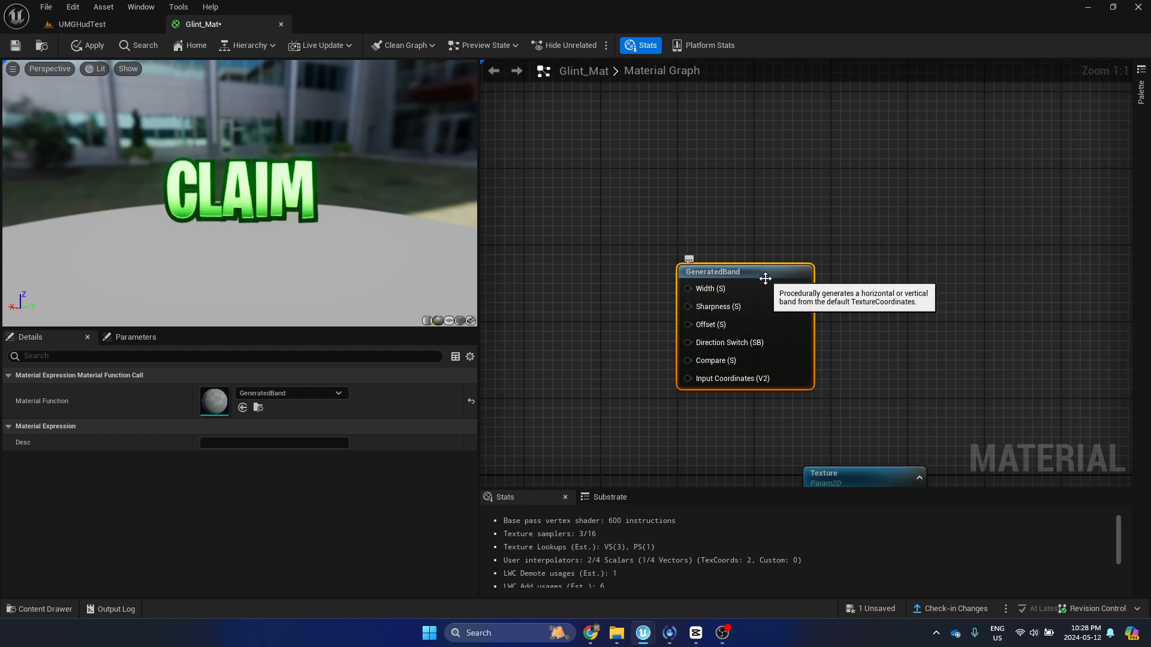
right_click(781, 264)
left_click(814, 297)
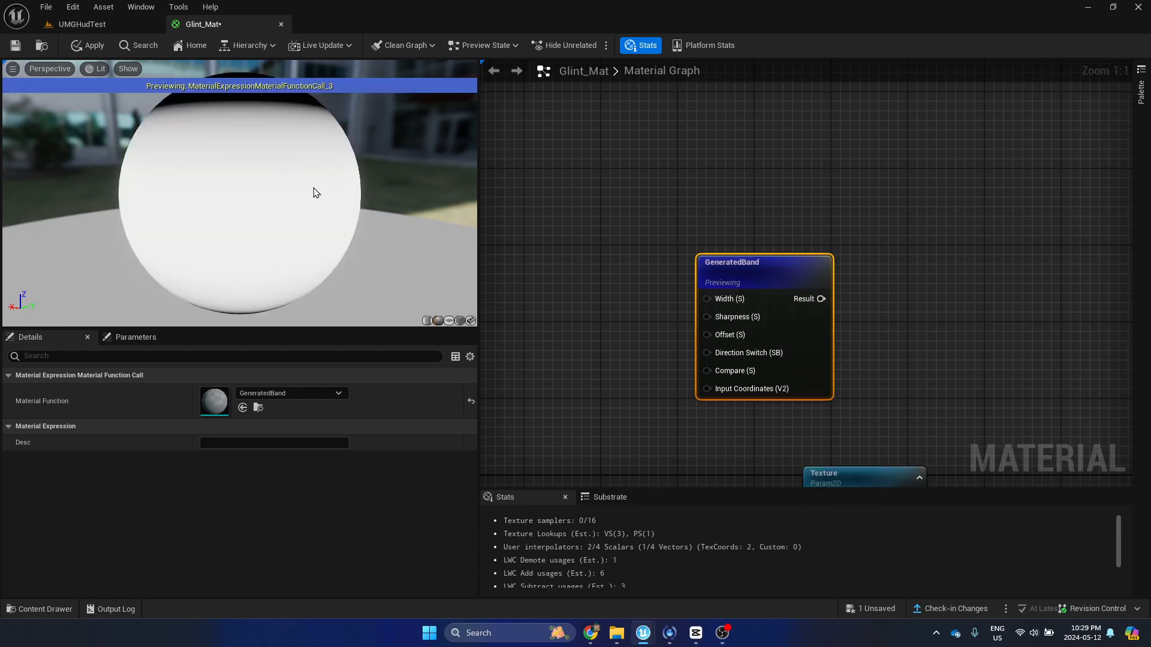
left_click(450, 321)
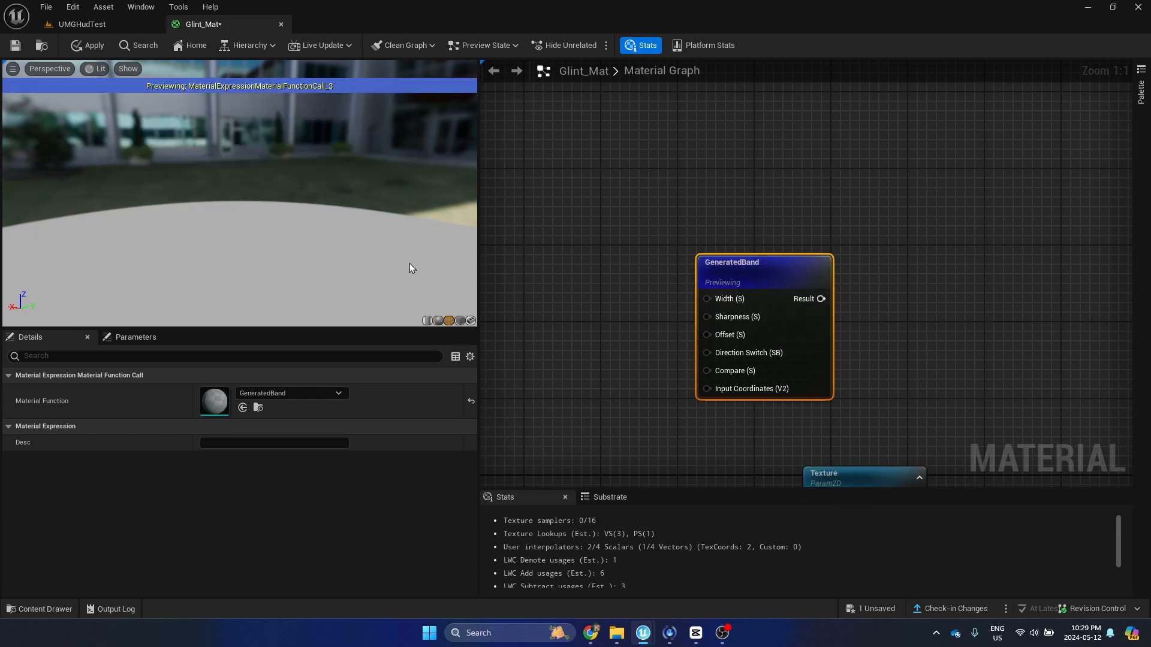
left_click_drag(409, 264, 375, 178)
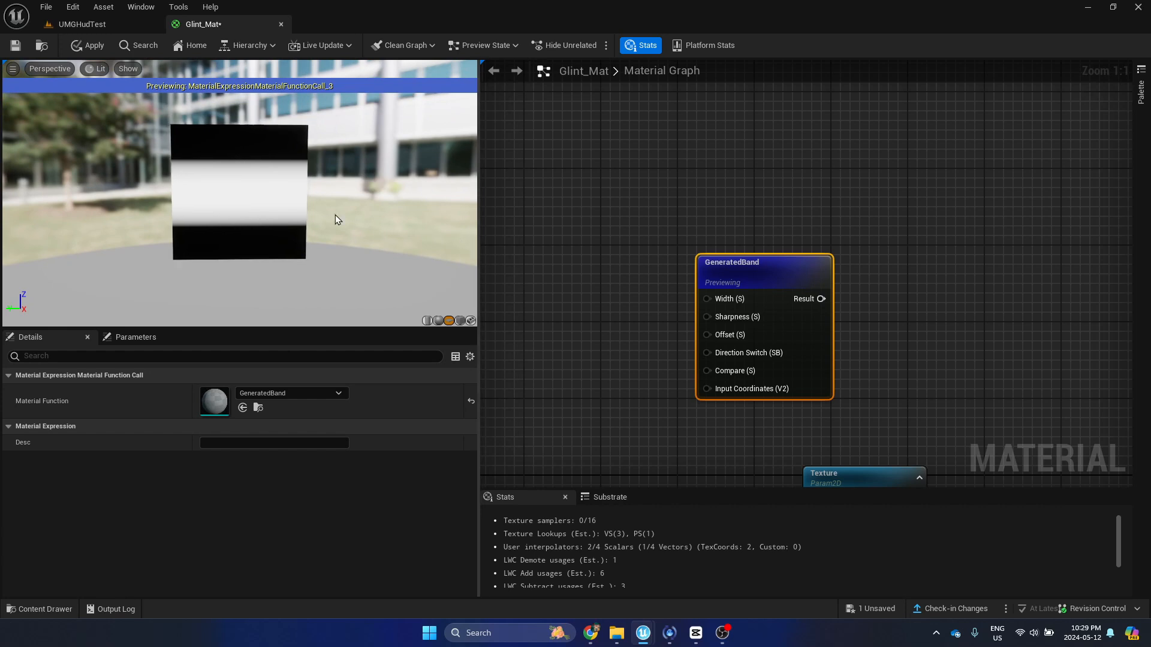
scroll(335, 220, "up", 2)
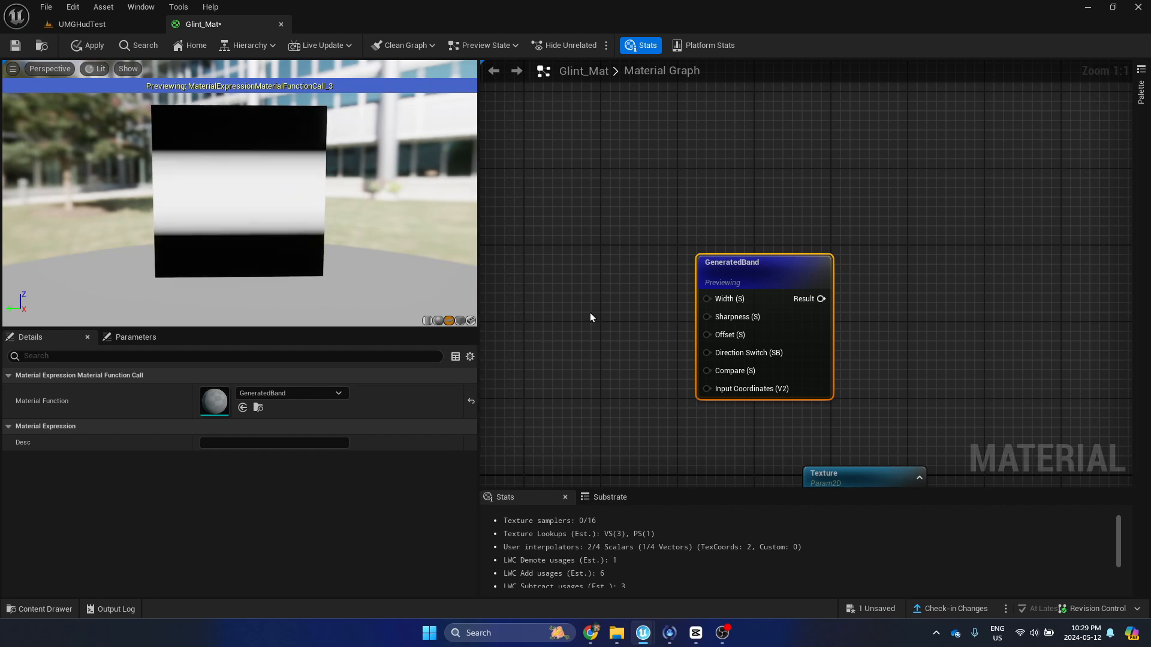
- Move the GeneratedBand node up slightly and add a scalar parameter named Width beside its inputs
left_click_drag(763, 275, 763, 238)
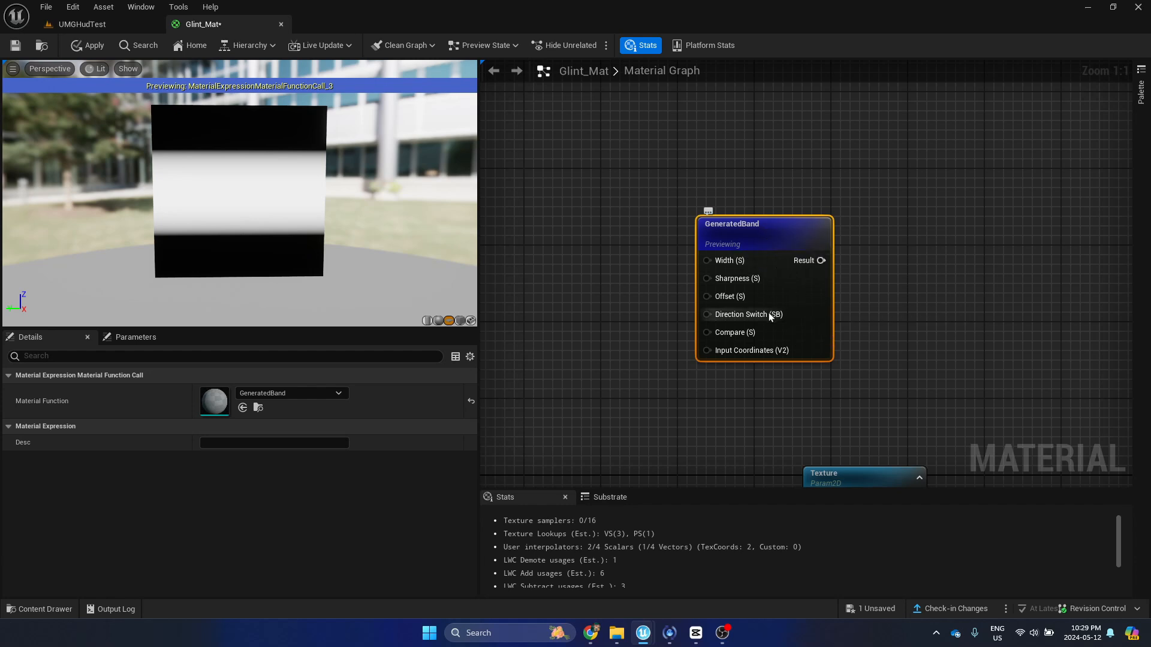
right_click(773, 236)
right_click_drag(678, 217, 743, 193)
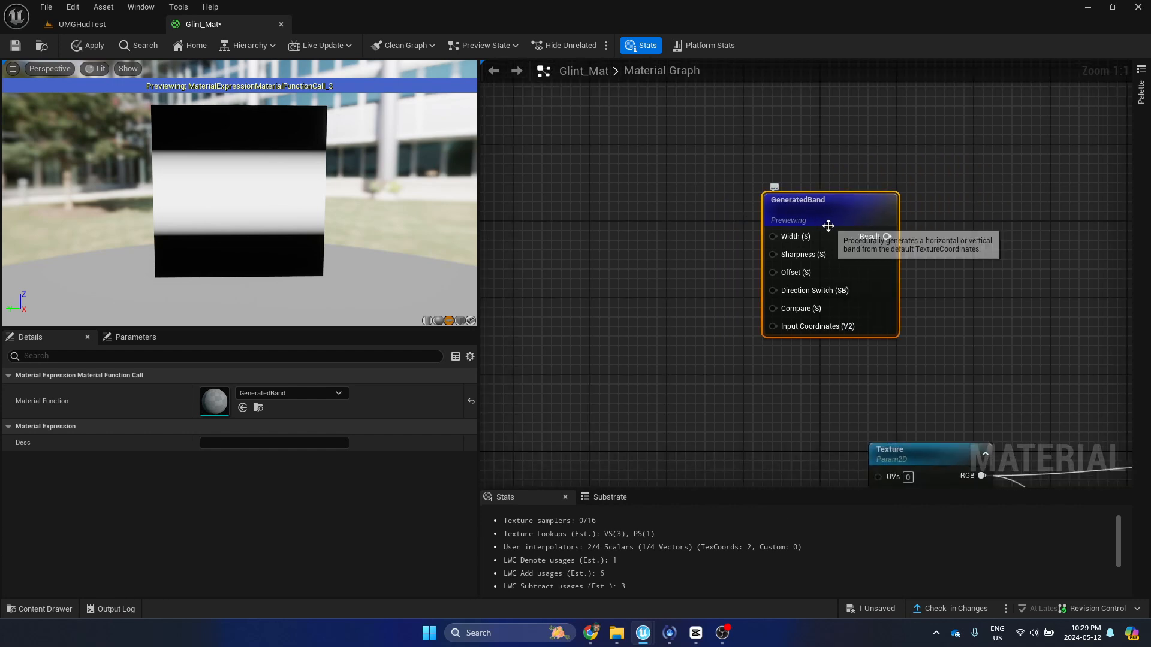
right_click_drag(644, 209, 692, 228)
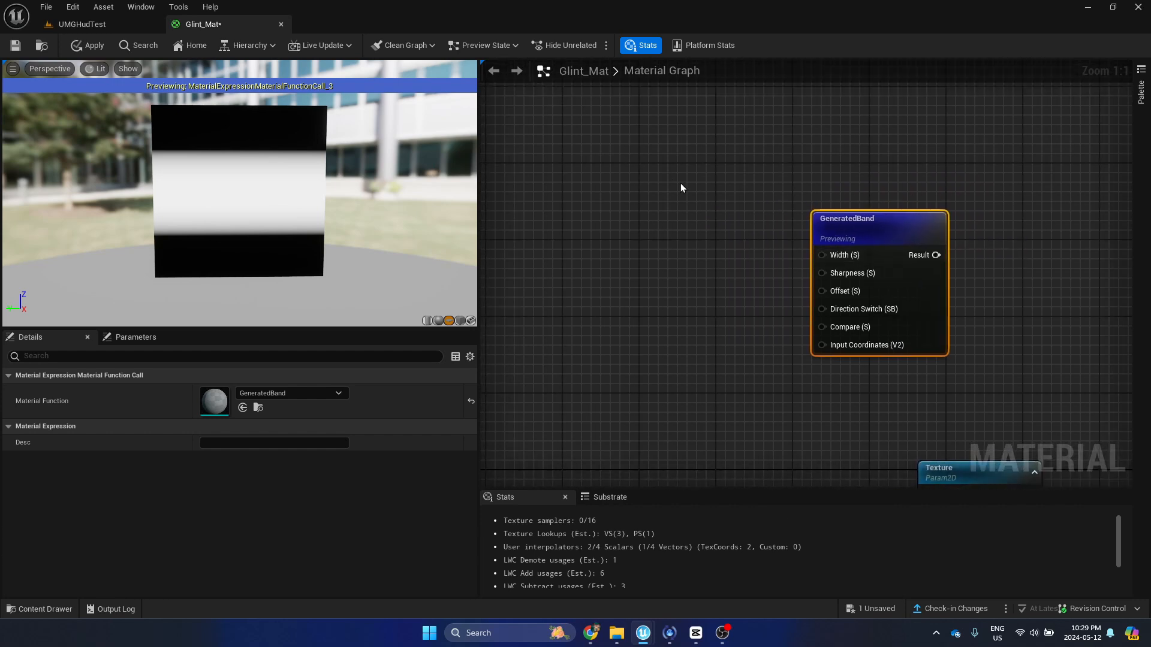
left_click(633, 171)
type("Widt")
key("Return")
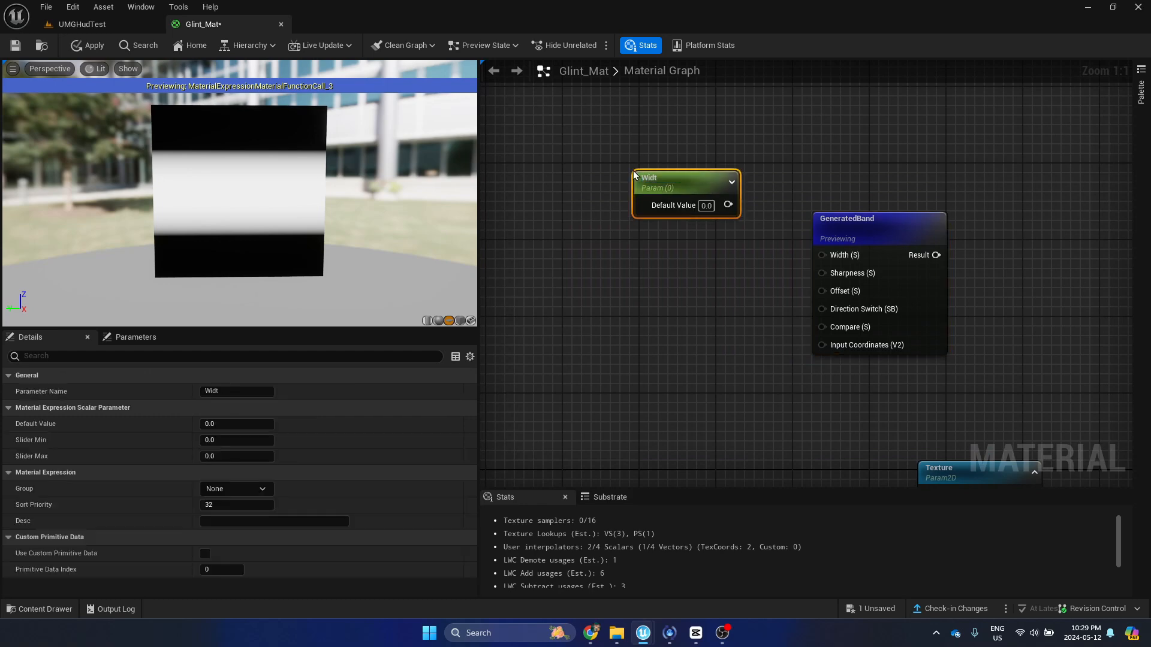
double_click(633, 175)
type("t")
key("Return")
key("F2")
type("Width")
key("Return")
- Feed the Width parameter into GeneratedBand's Width input with default value 0.01, and place it further up and away from that node
left_click_drag(831, 258, 831, 258)
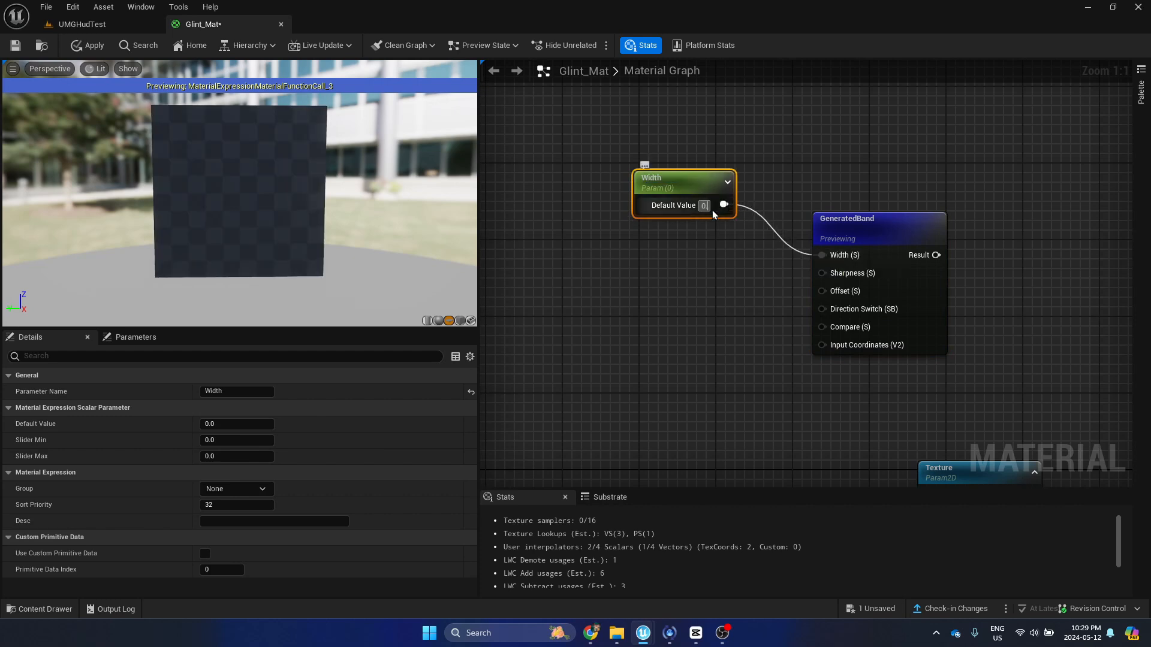
type(".01")
key("Return")
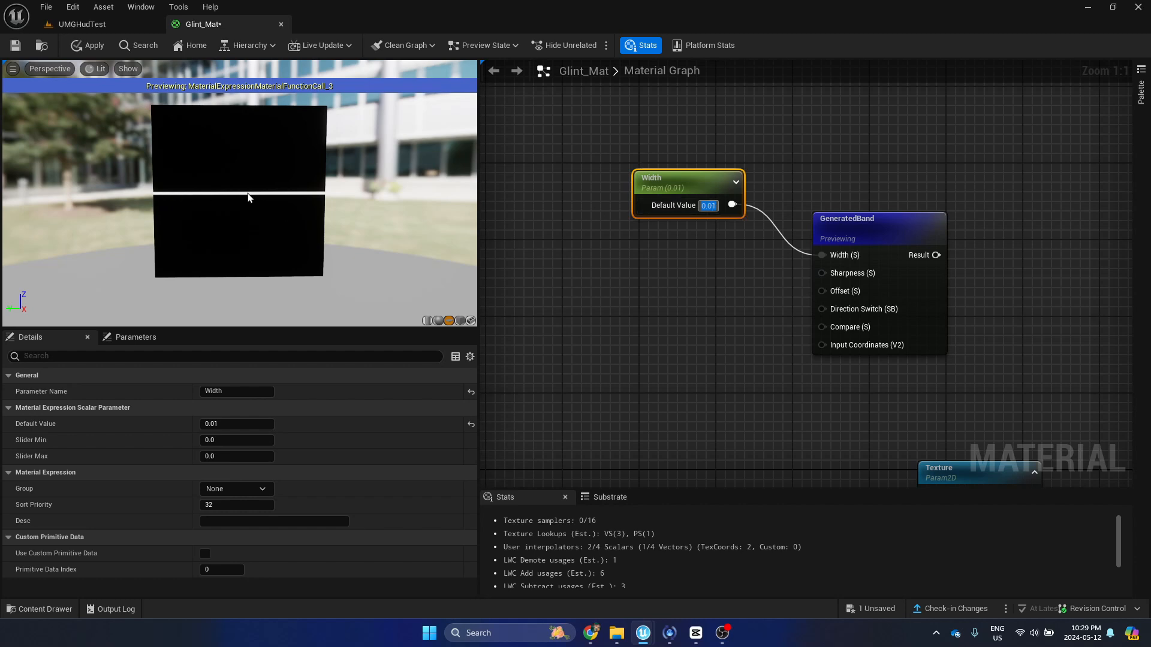
right_click_drag(712, 257, 663, 247)
left_click_drag(661, 182, 607, 156)
right_click_drag(588, 239, 654, 230)
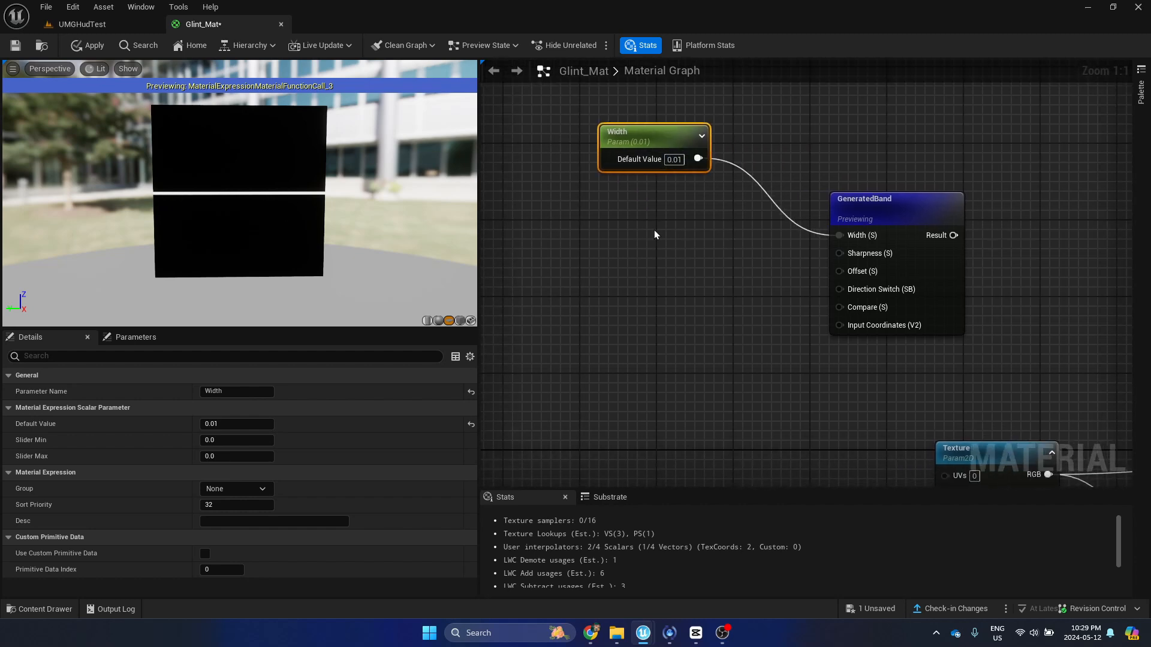
- Add a scalar parameter named Sharpness and align it directly below the Width parameter
left_click(665, 223)
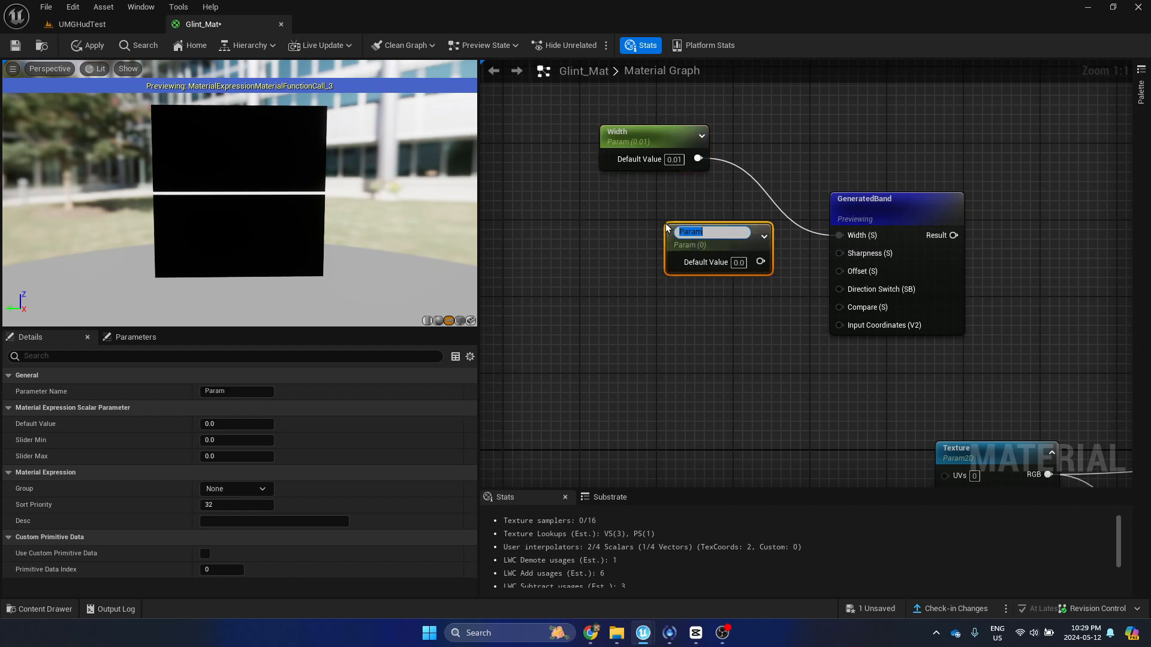
type("Sgarpness")
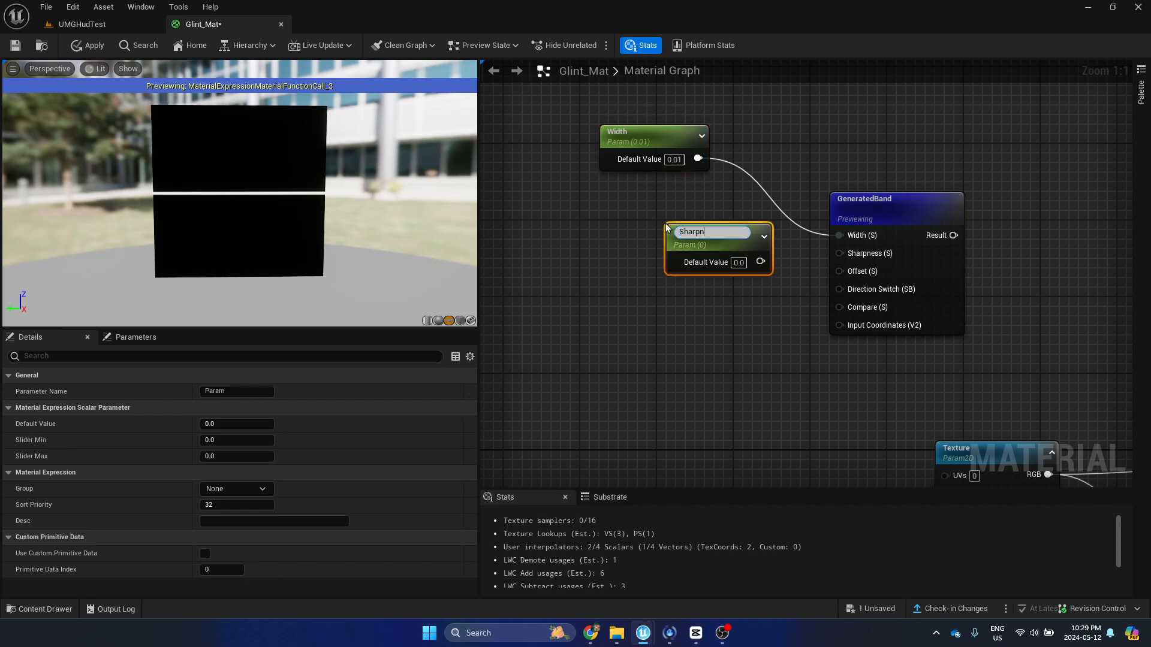
key("Return")
left_click_drag(694, 235, 628, 203)
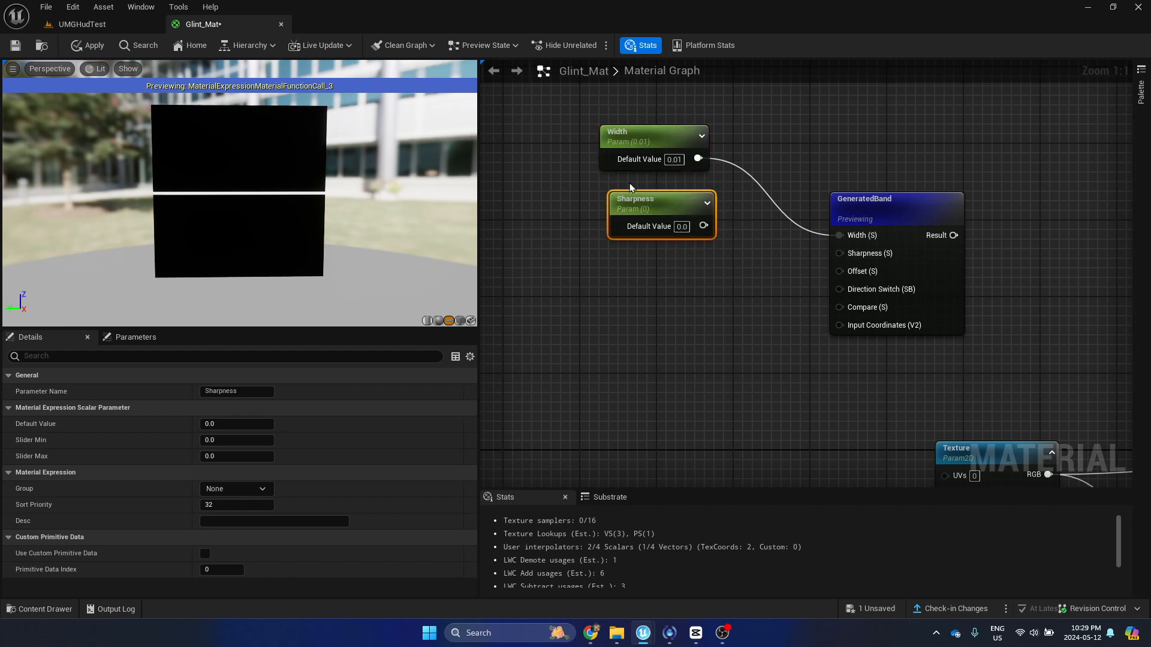
- Add a scalar parameter named Offset and align it below the Sharpness parameter
left_click(628, 278)
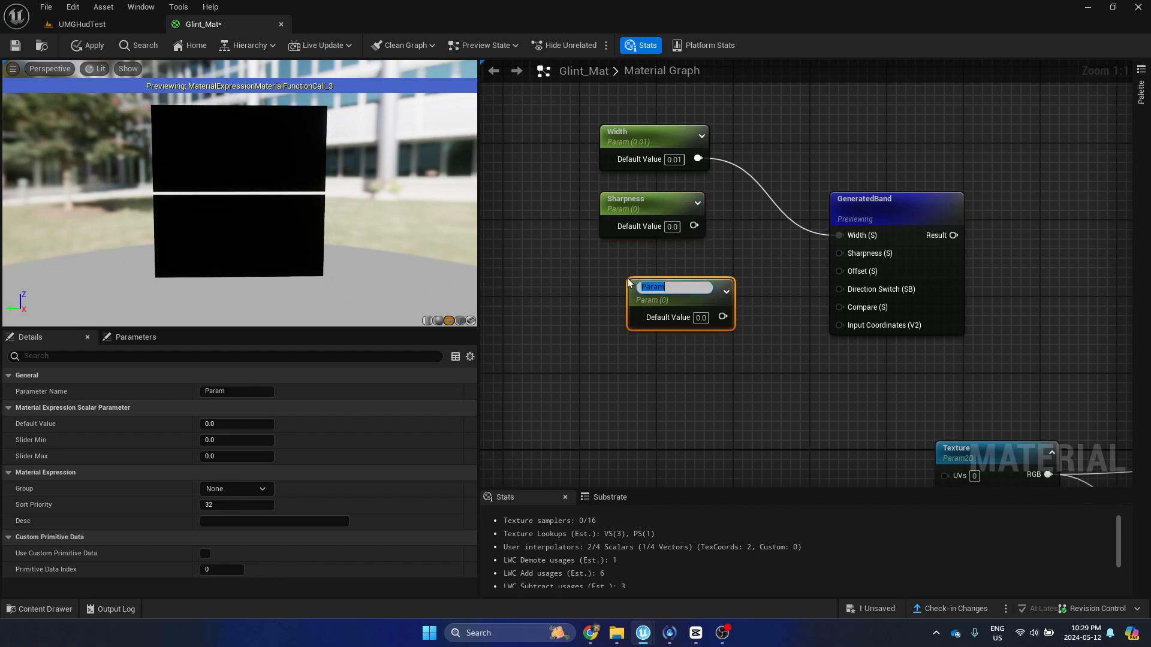
double_click(682, 297)
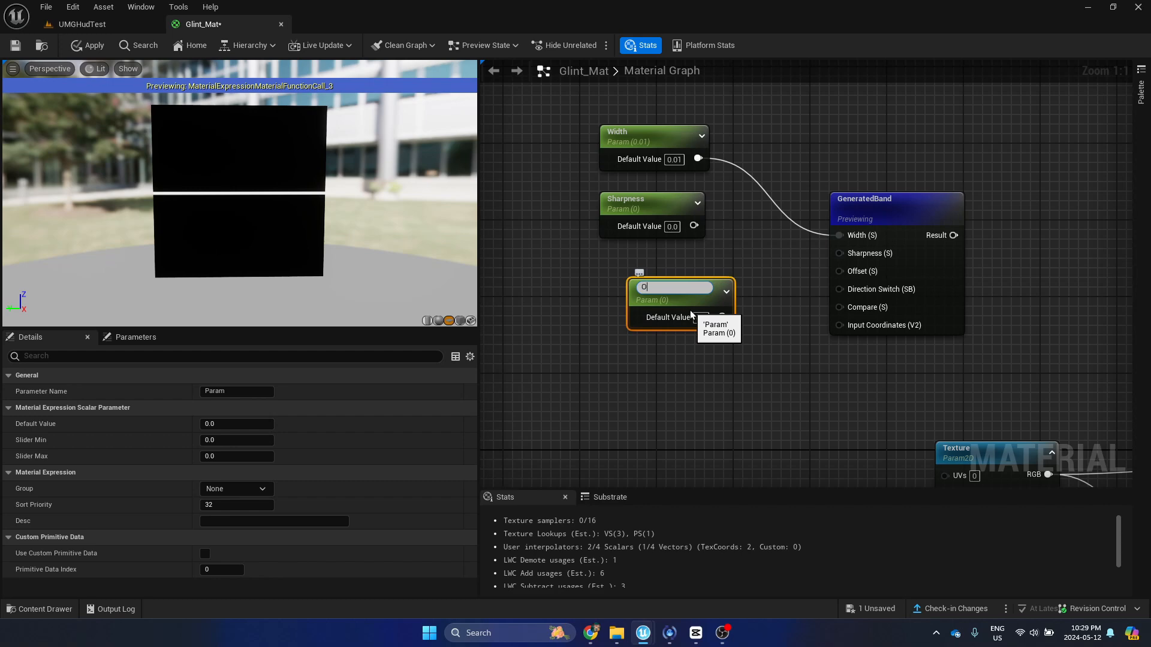
type("et")
key("Return")
left_click_drag(680, 293, 651, 265)
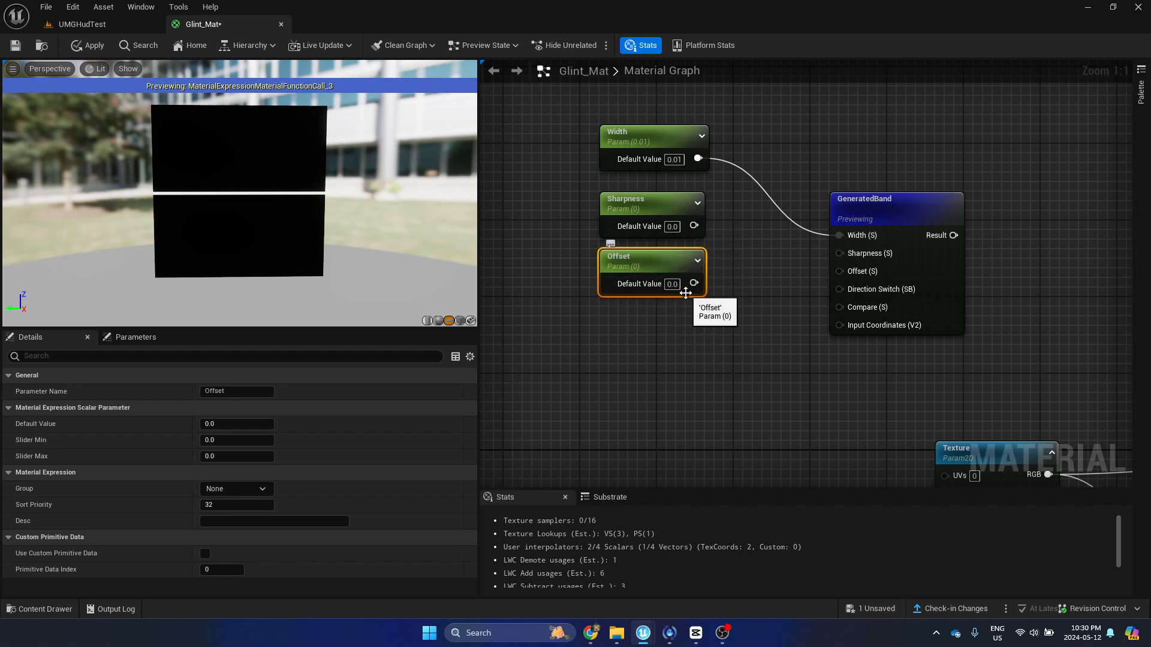
mouse_move(684, 289)
left_mouse_down()
mouse_move(692, 333)
mouse_move(680, 301)
left_mouse_up()
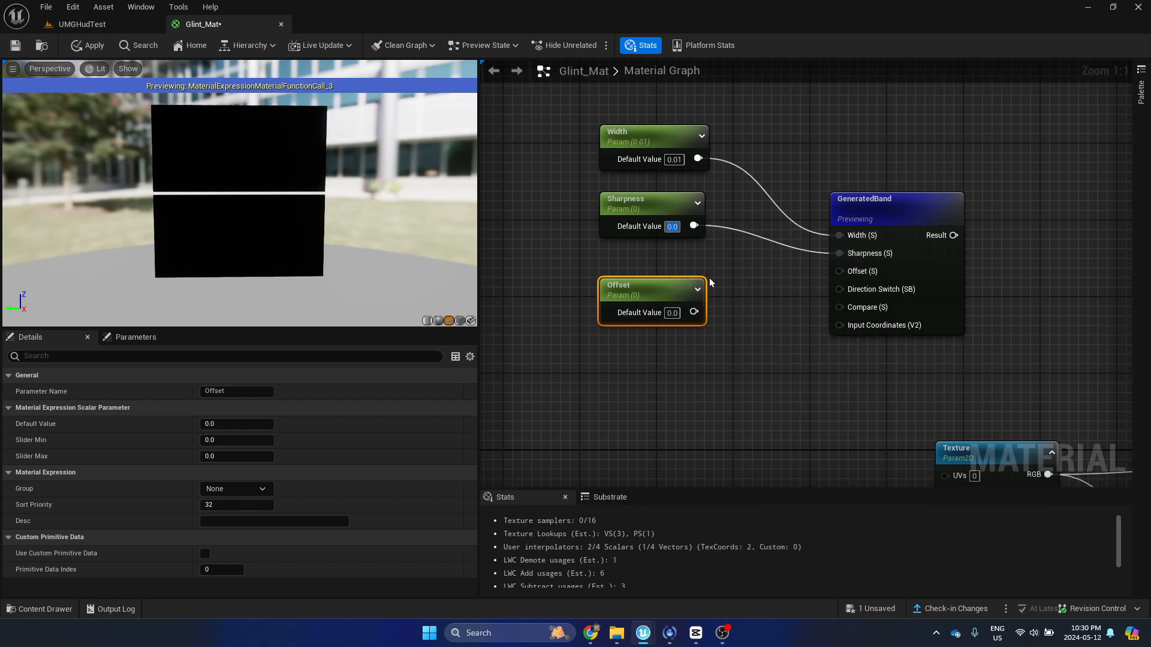
- Feed Sharpness into GeneratedBand's Sharpness input, compare default values 100 and 0 in the preview, and keep 100
type("100")
key("Return")
scroll(371, 208, "up", 5)
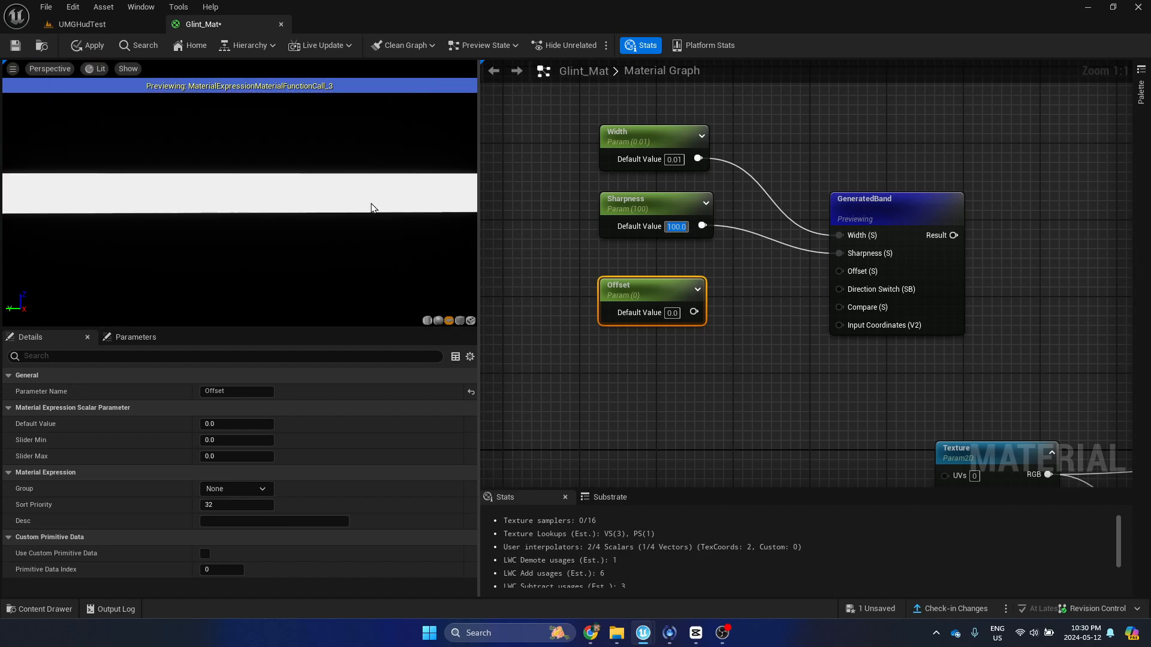
type("0")
key("Return")
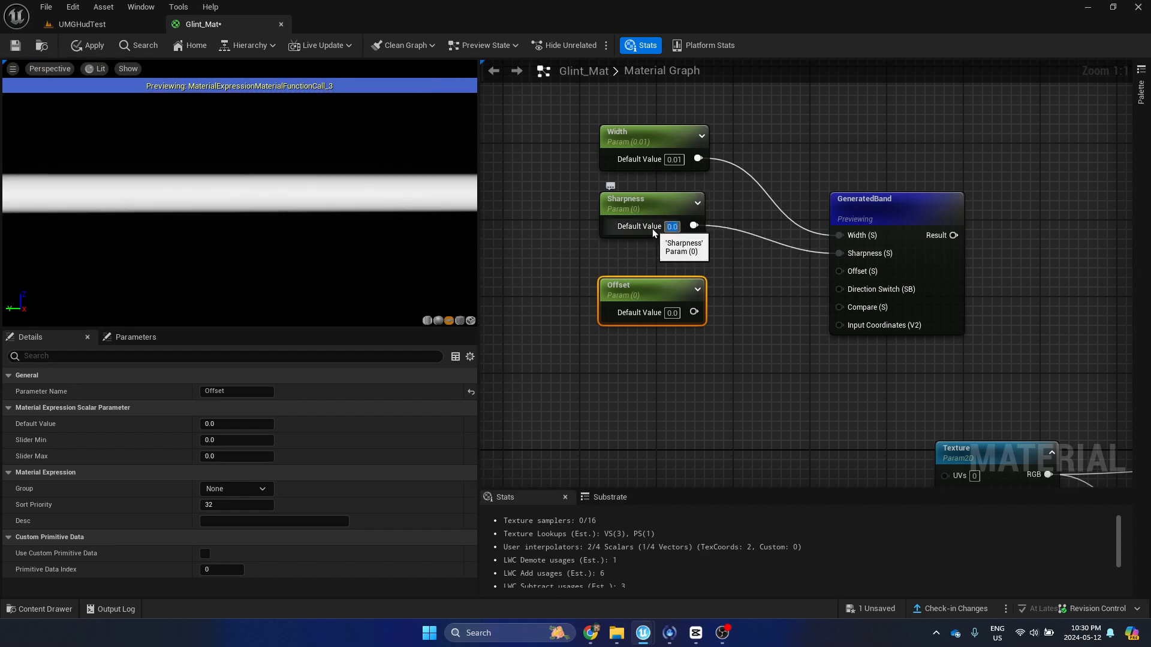
type("100")
key("Return")
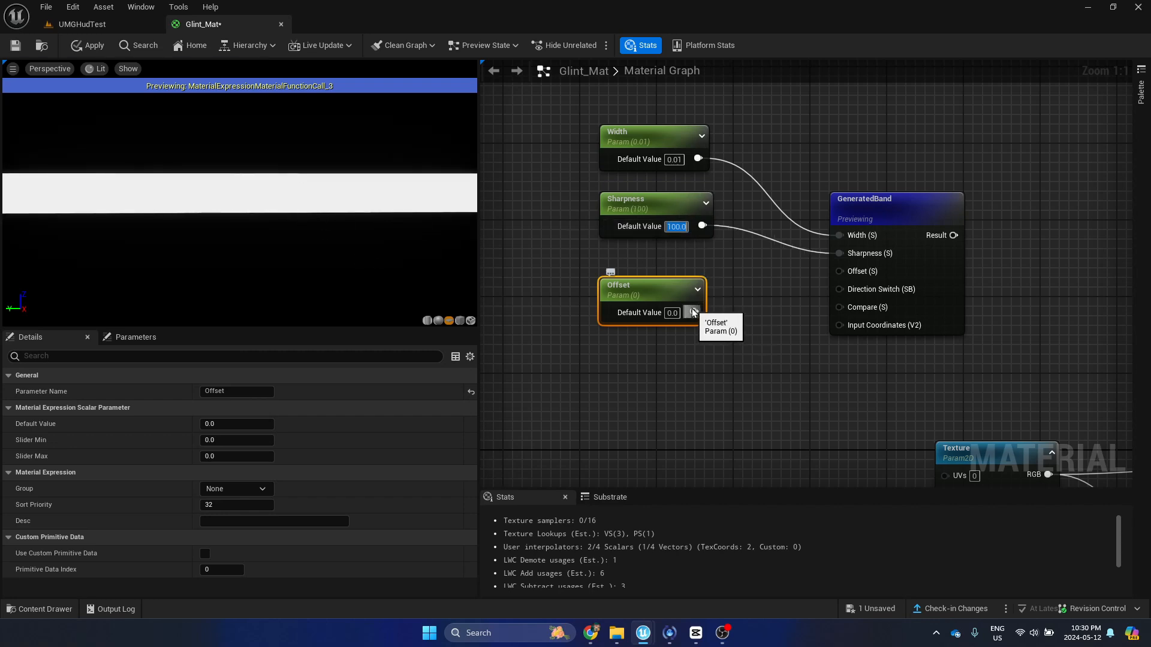
scroll(764, 330, "down", 3)
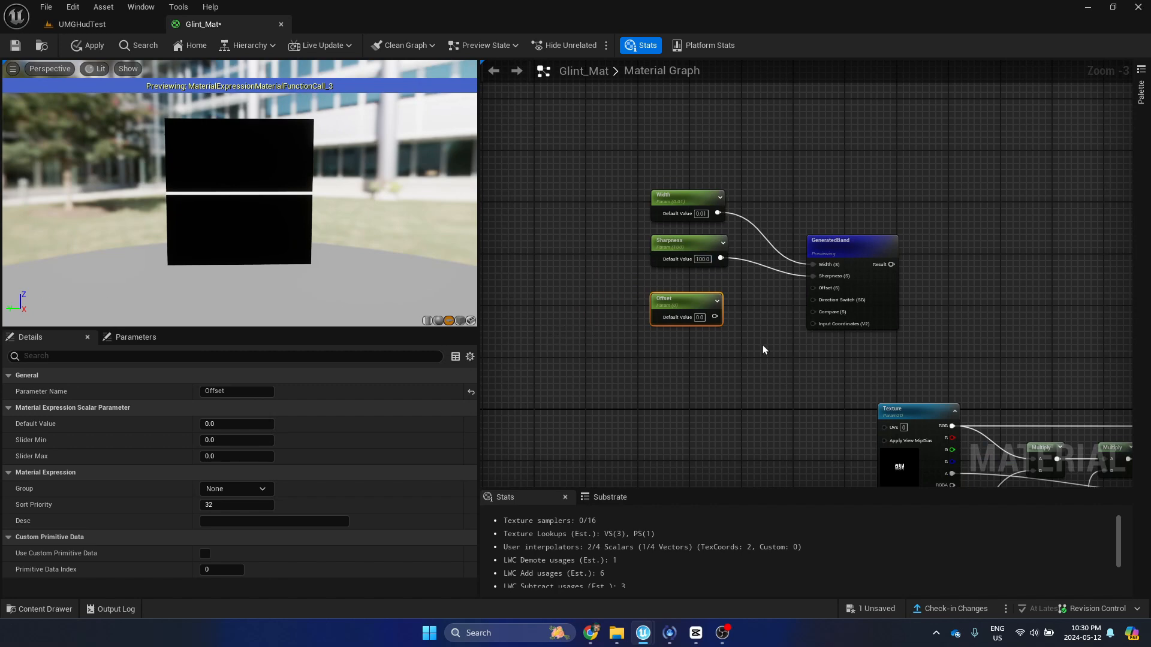
type("Com")
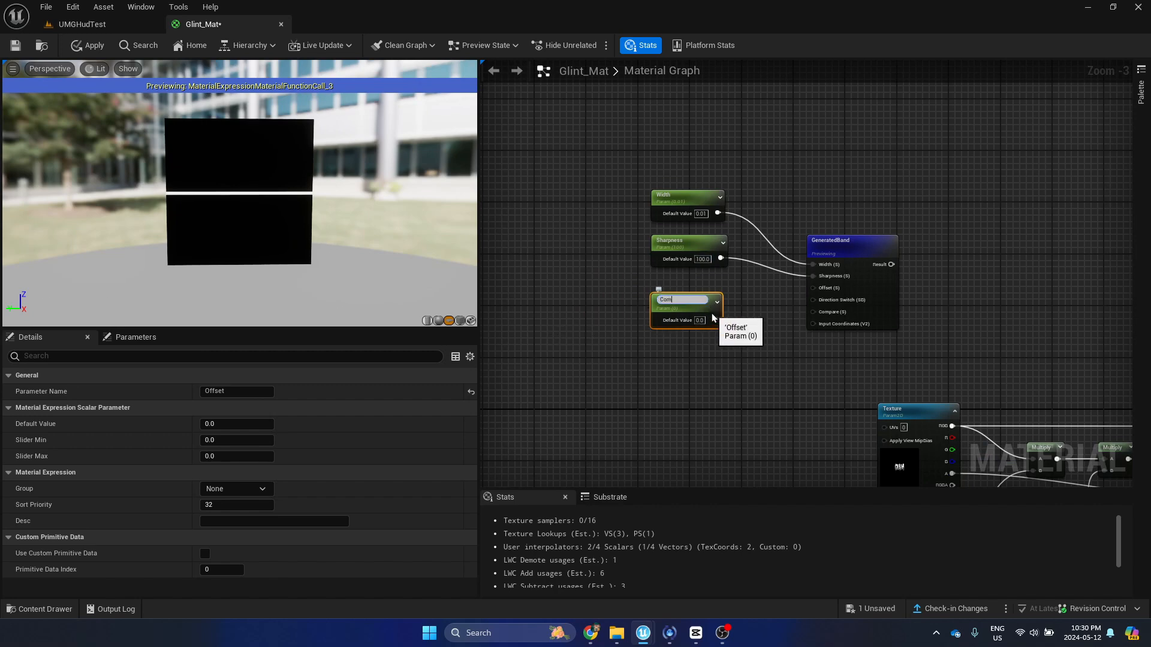
type("pare")
left_click(729, 309)
key("ctrl+z")
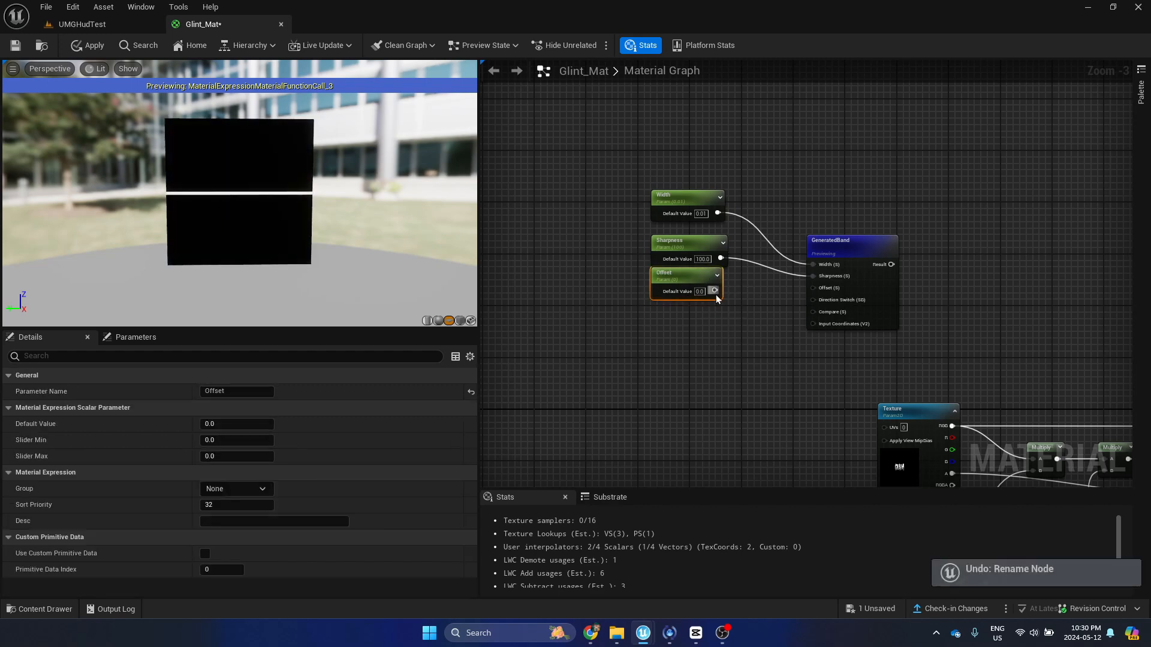
- Feed the Offset parameter into GeneratedBand's Offset input and set its default value to 5
left_click_drag(714, 290, 821, 289)
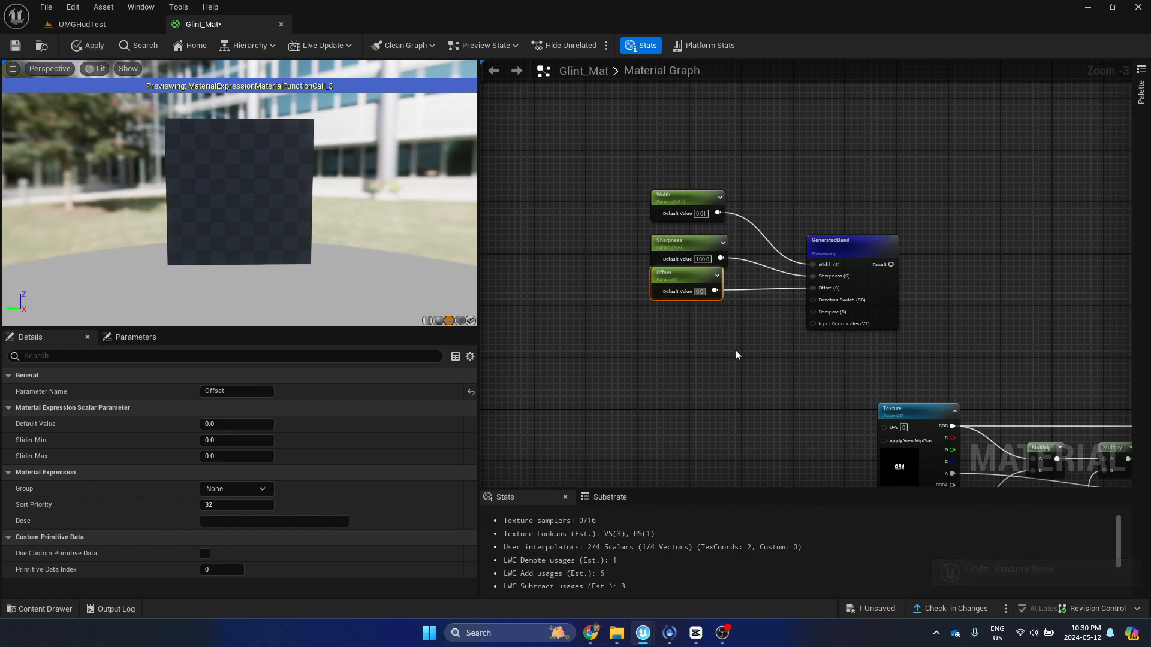
type("5")
key("Return")
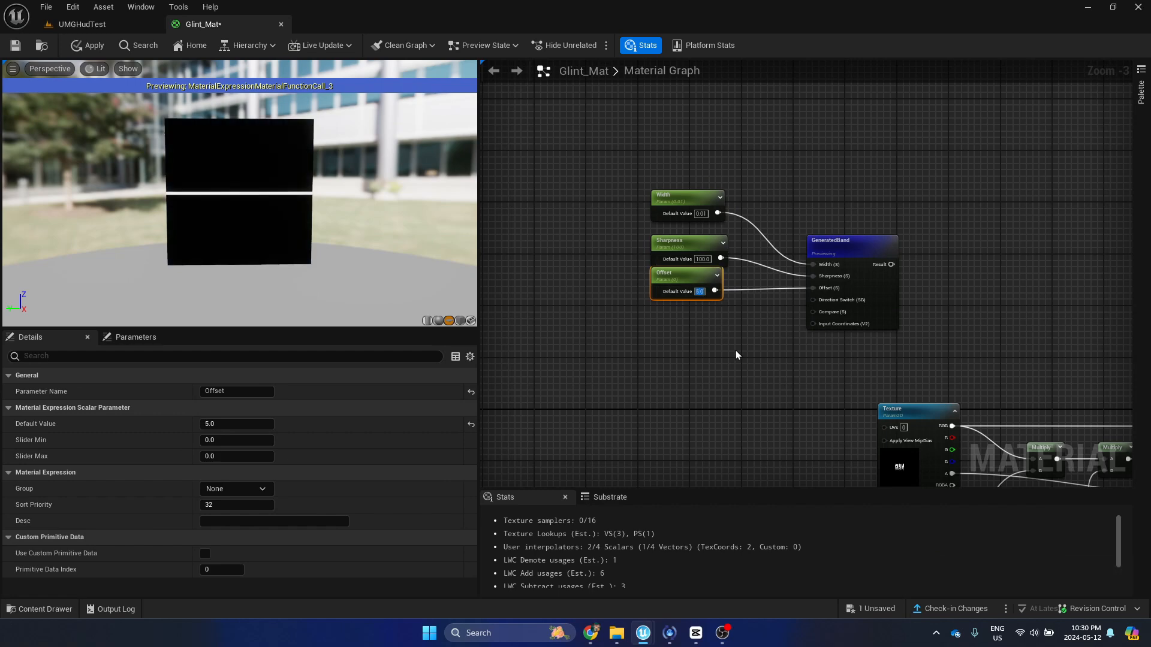
- Add a scalar parameter named Compare below the Offset parameter and feed it into GeneratedBand's Compare input
scroll(736, 350, "up", 3)
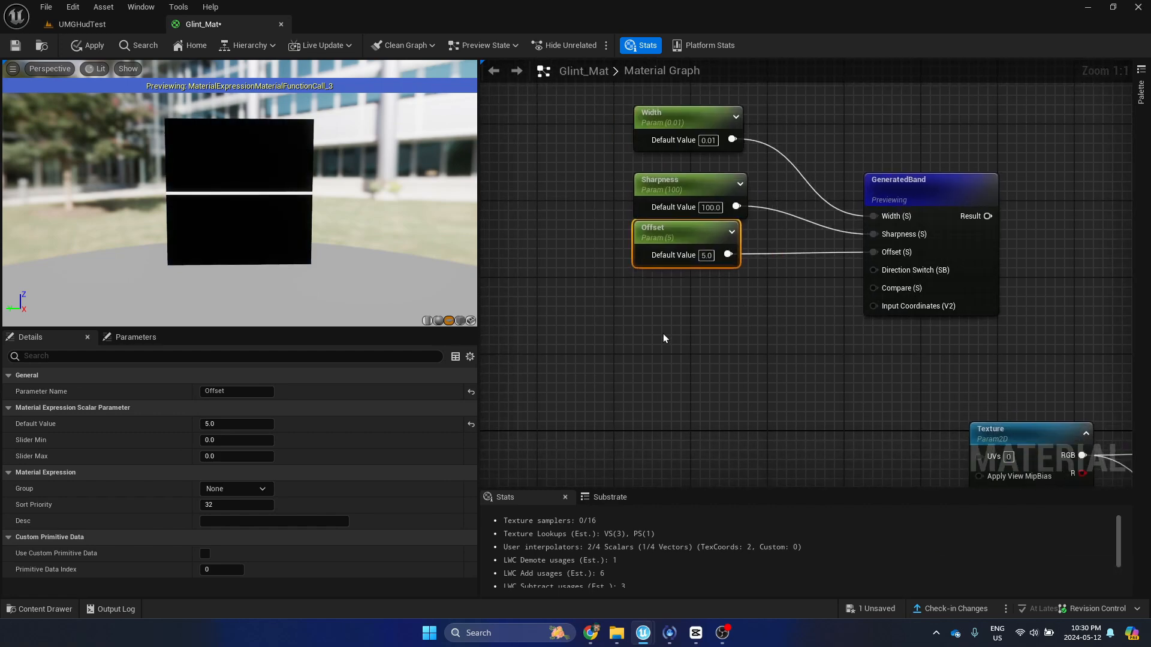
left_click(607, 329)
type("Compare")
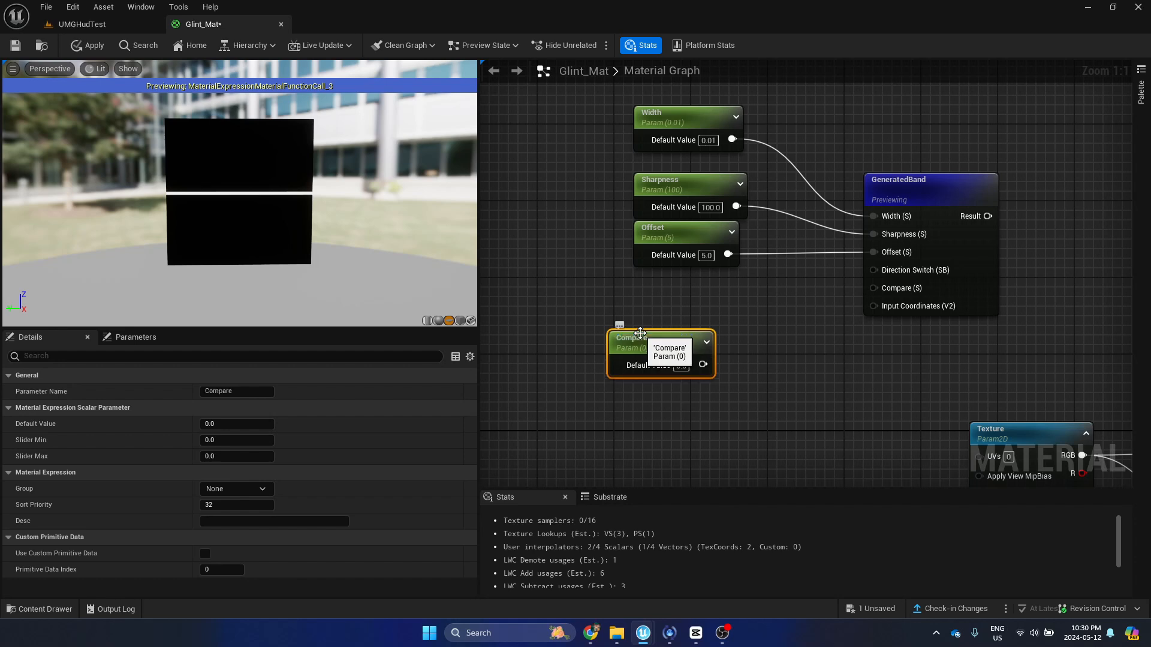
key("Return")
left_click_drag(640, 333, 656, 299)
left_click_drag(718, 331, 866, 290)
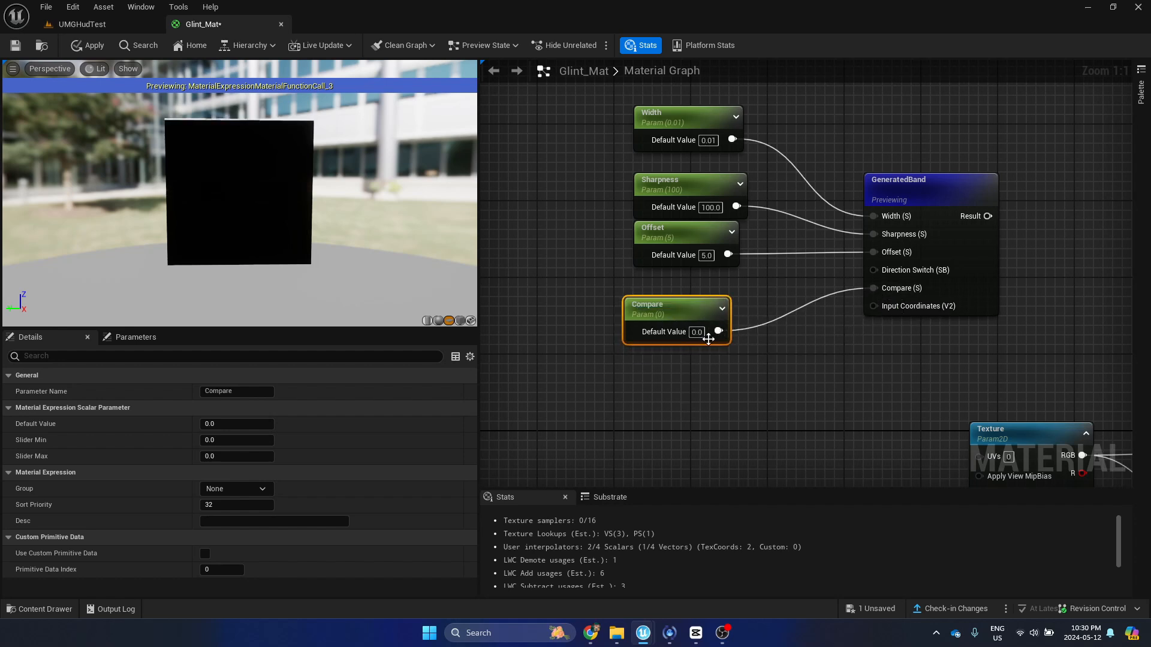
- Set the Compare parameter's default value to 0.1, check the band in the preview, and save the material
type("0.1")
key("Return")
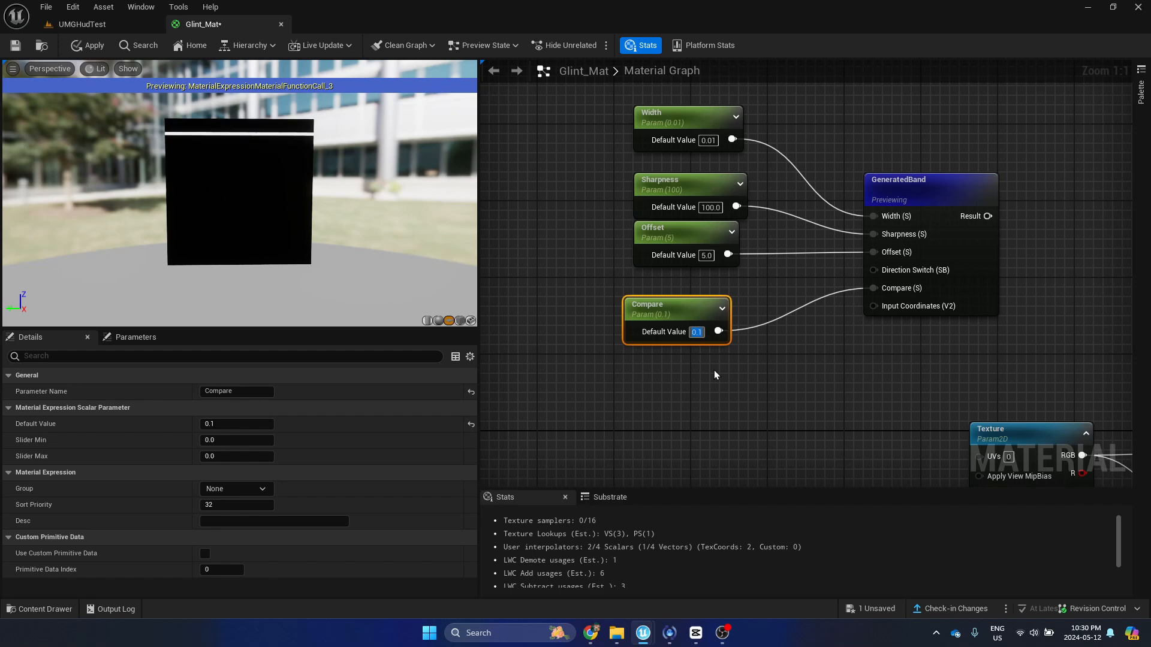
left_click(587, 263)
scroll(283, 157, "up", 3)
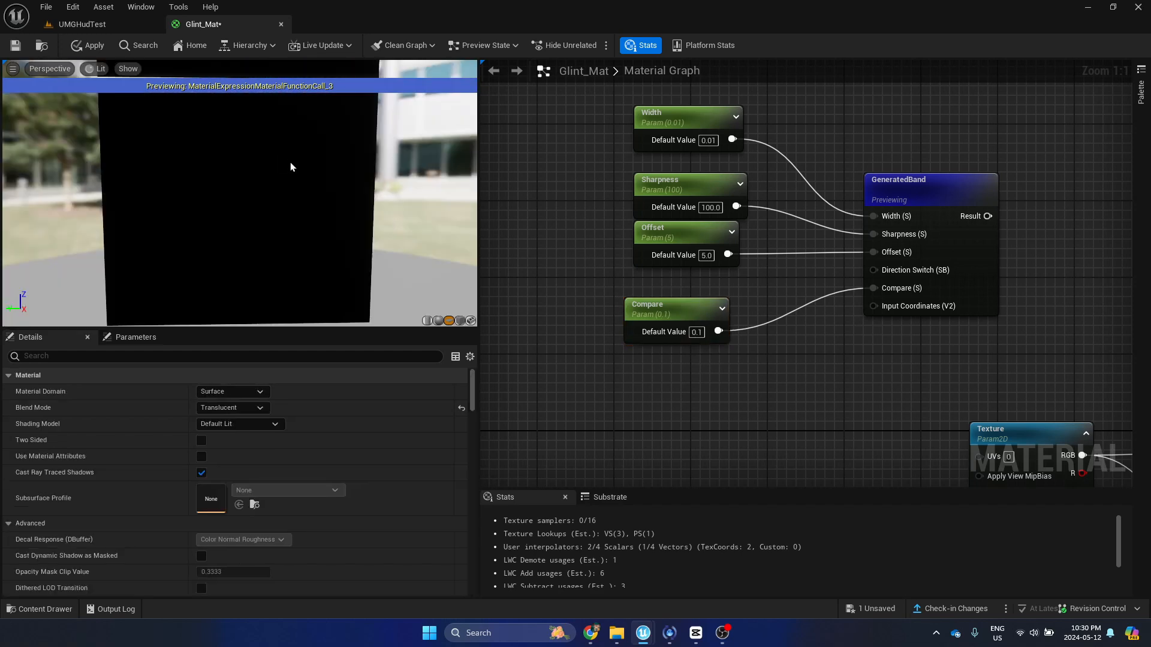
scroll(283, 157, "down", 3)
left_click(15, 45)
scroll(740, 226, "down", 2)
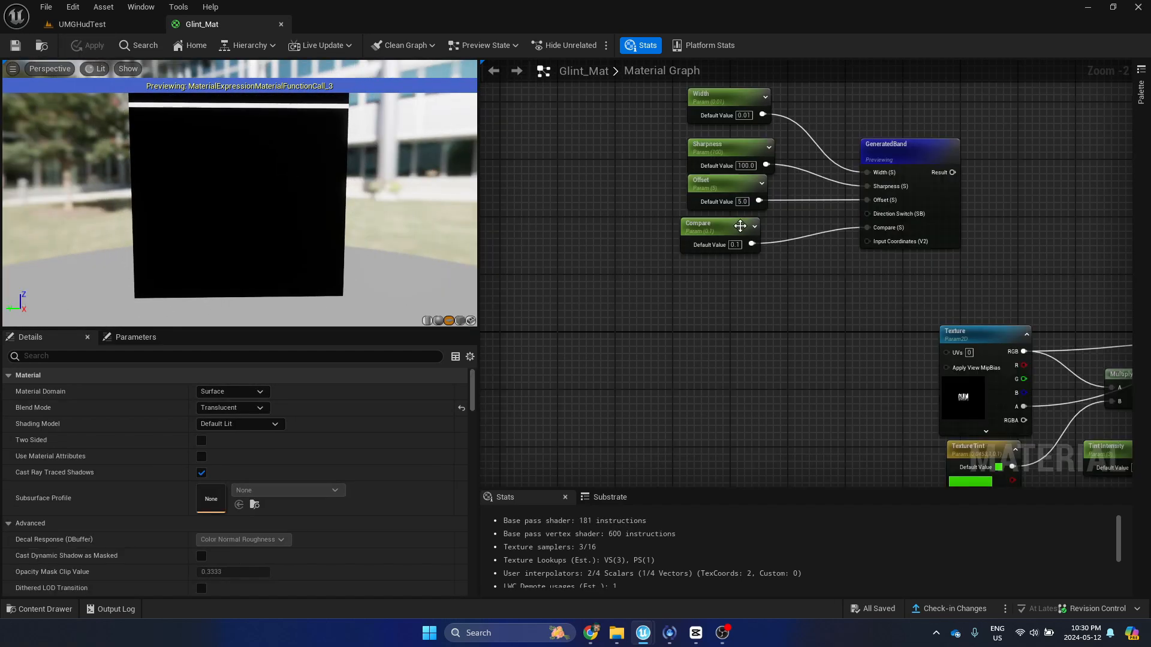
- Add a Panner node below the Compare parameter and connect it to GeneratedBand's Input Coordinates
left_click(903, 164)
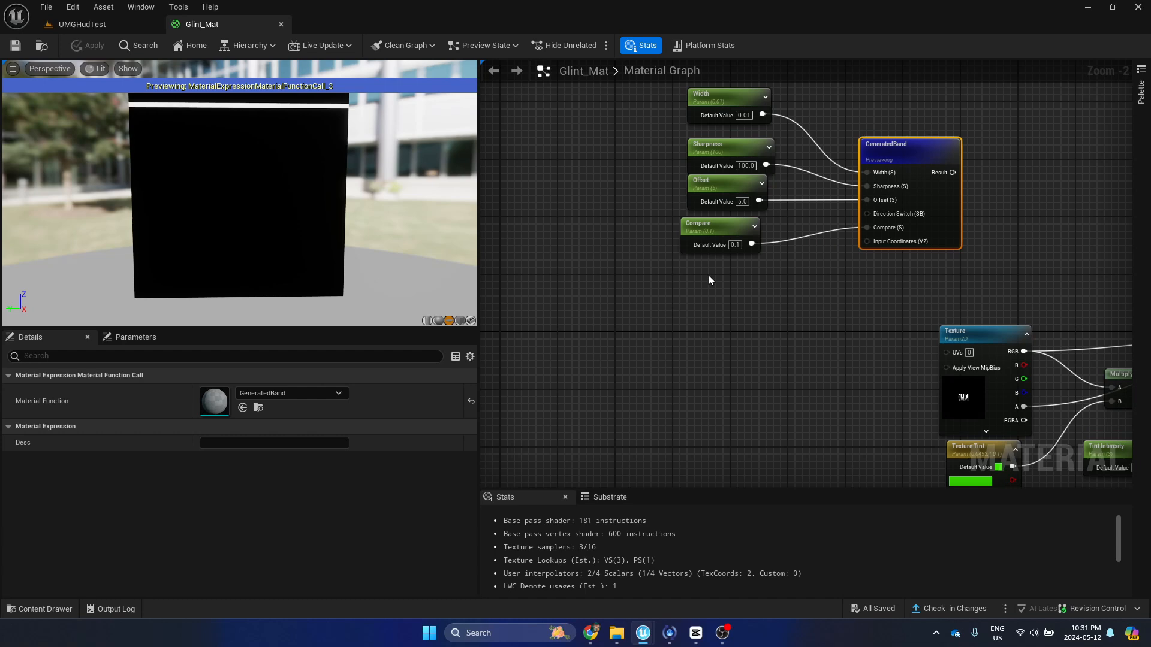
scroll(718, 304, "up", 2)
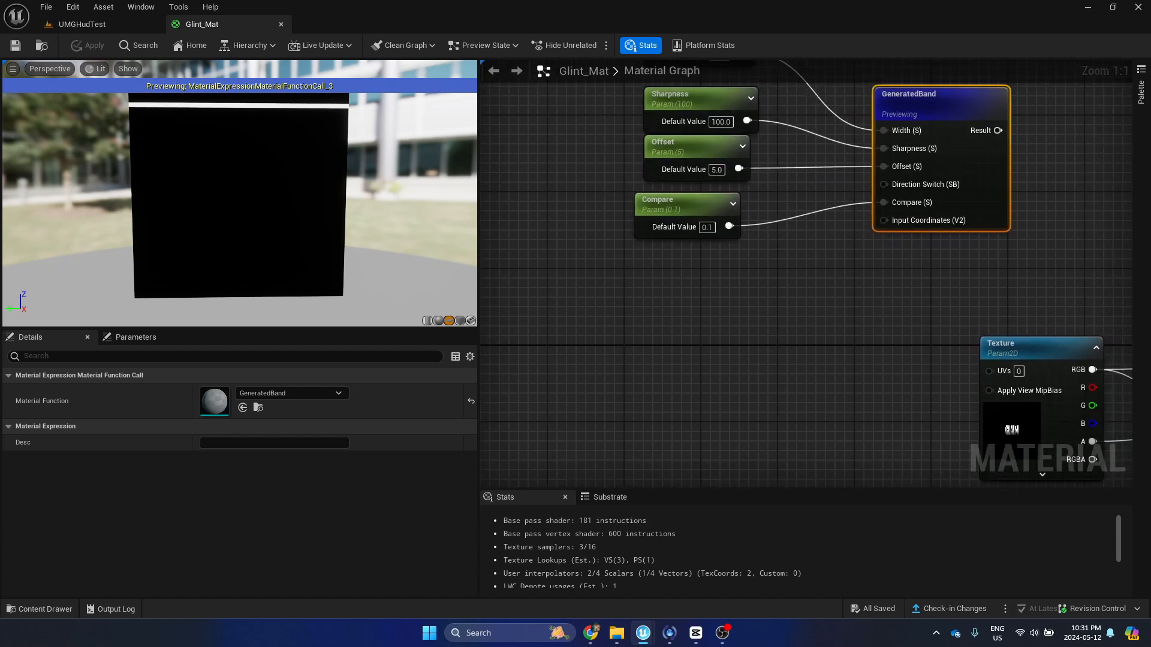
right_click(712, 276)
type("pan")
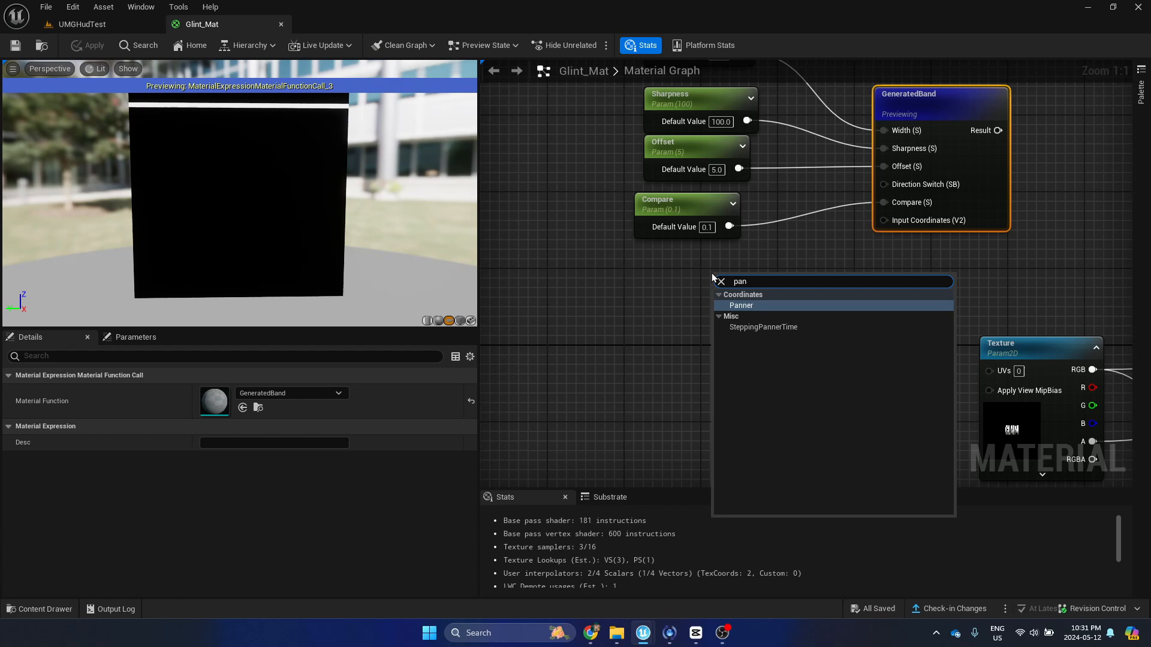
key("Return")
left_click_drag(713, 276, 637, 317)
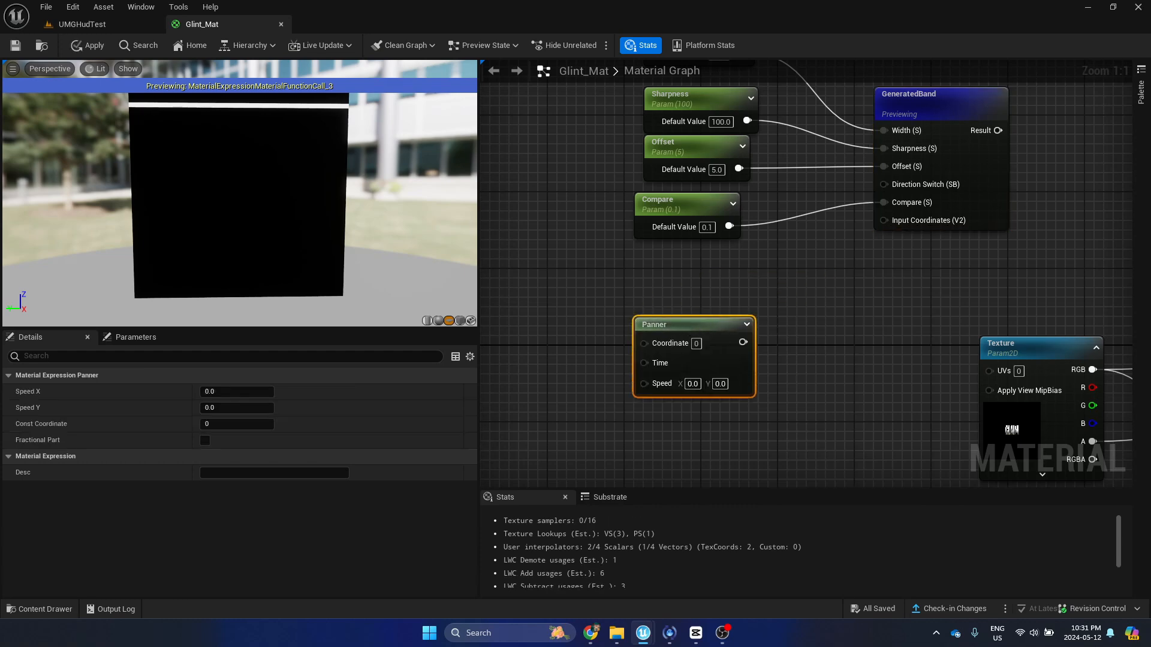
right_click_drag(637, 317, 620, 277)
left_click_drag(726, 303, 725, 270)
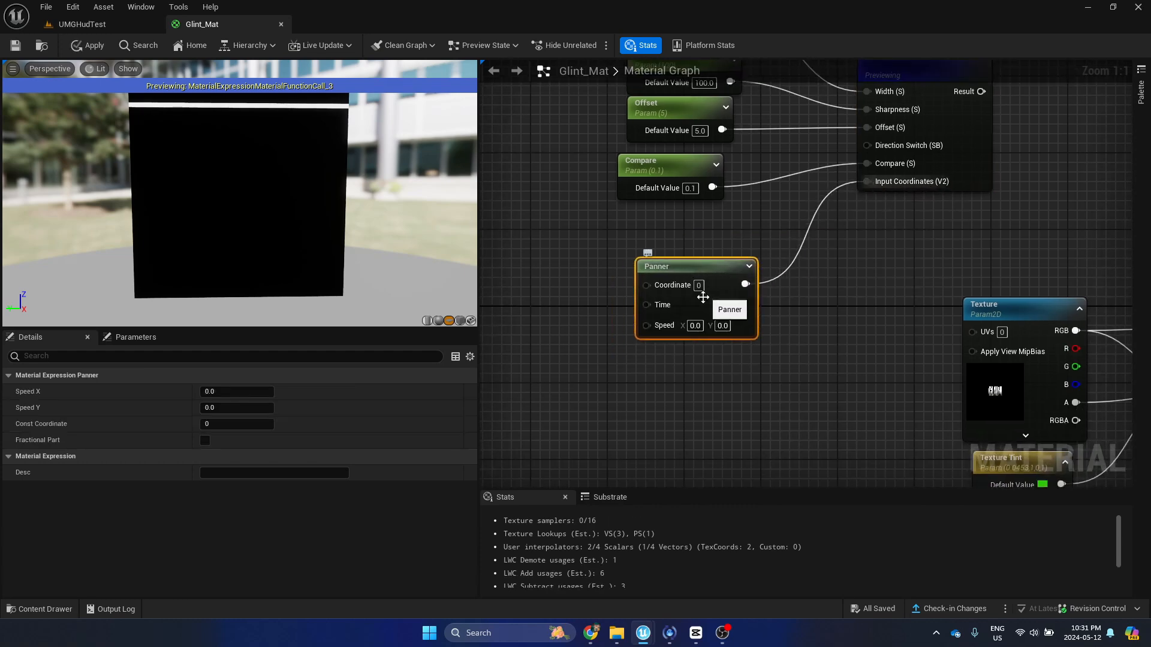
- Set the Panner's Y speed to -0.1 and check the band's movement in the preview
right_click_drag(650, 360, 685, 342)
left_click(755, 307)
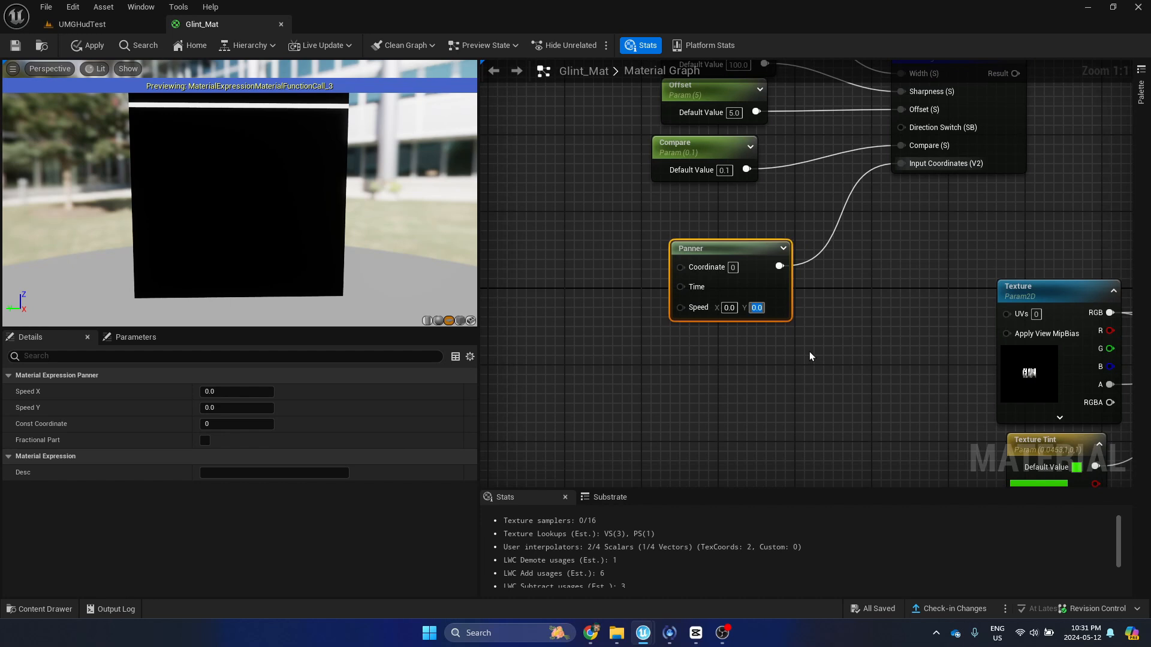
type("-0.1")
key("Return")
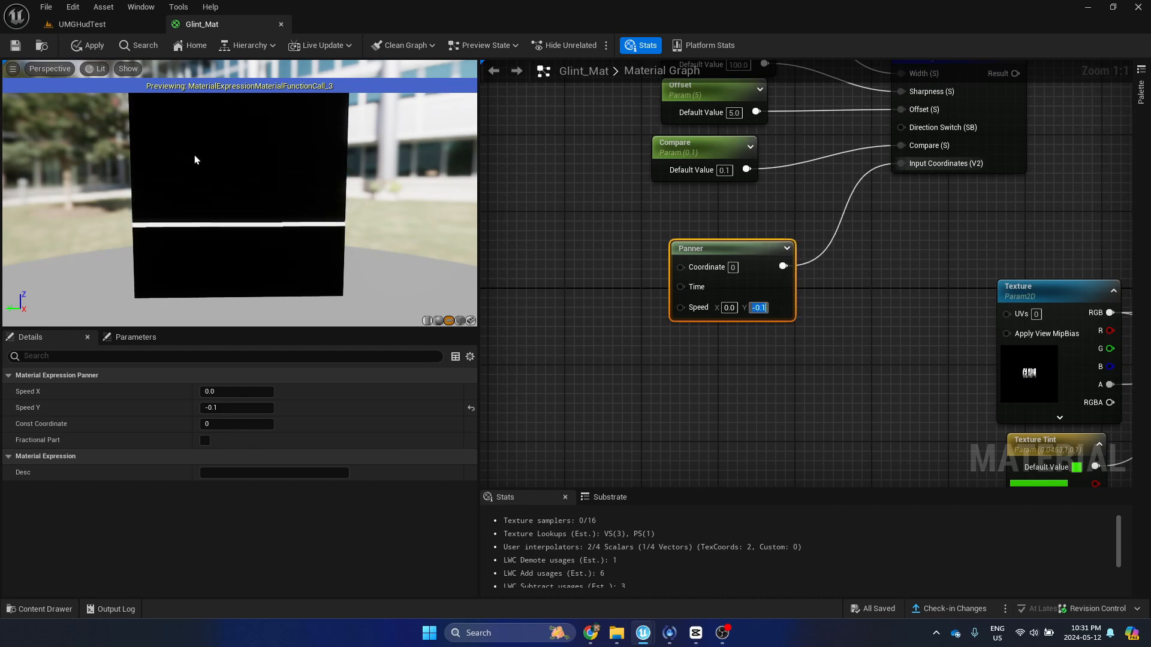
left_click_drag(210, 159, 388, 226)
- Add a Time node beside the Panner and connect it to the Panner's Time input
right_click_drag(624, 291, 628, 333)
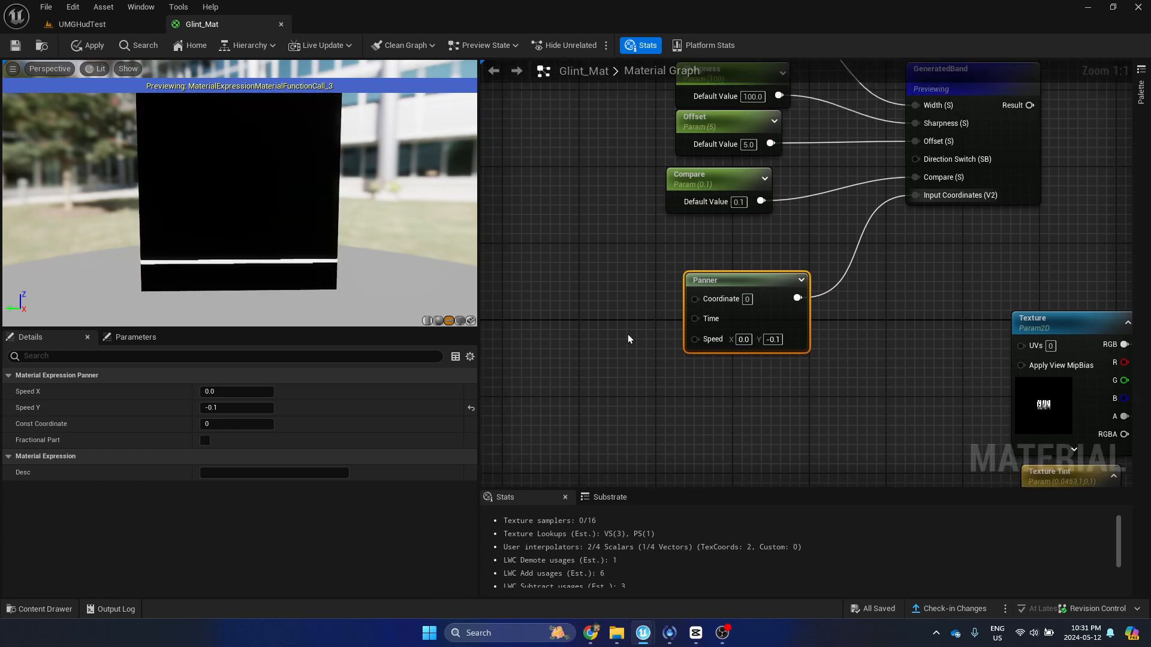
right_click(554, 322)
type("time")
key("Return")
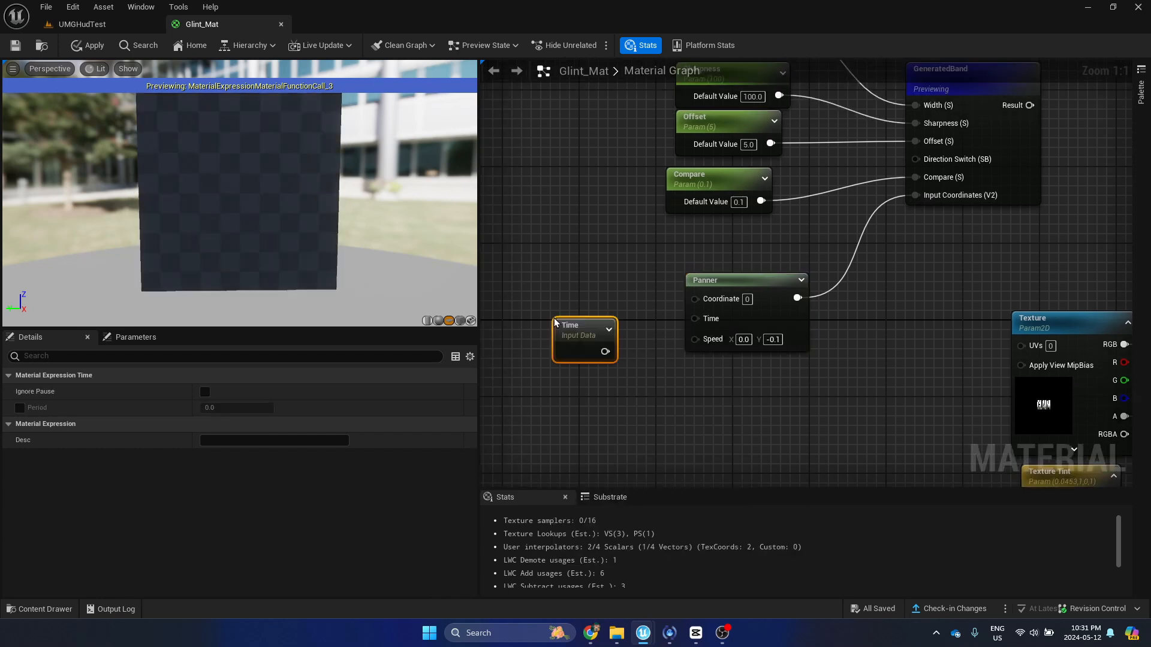
left_click_drag(615, 350, 695, 318)
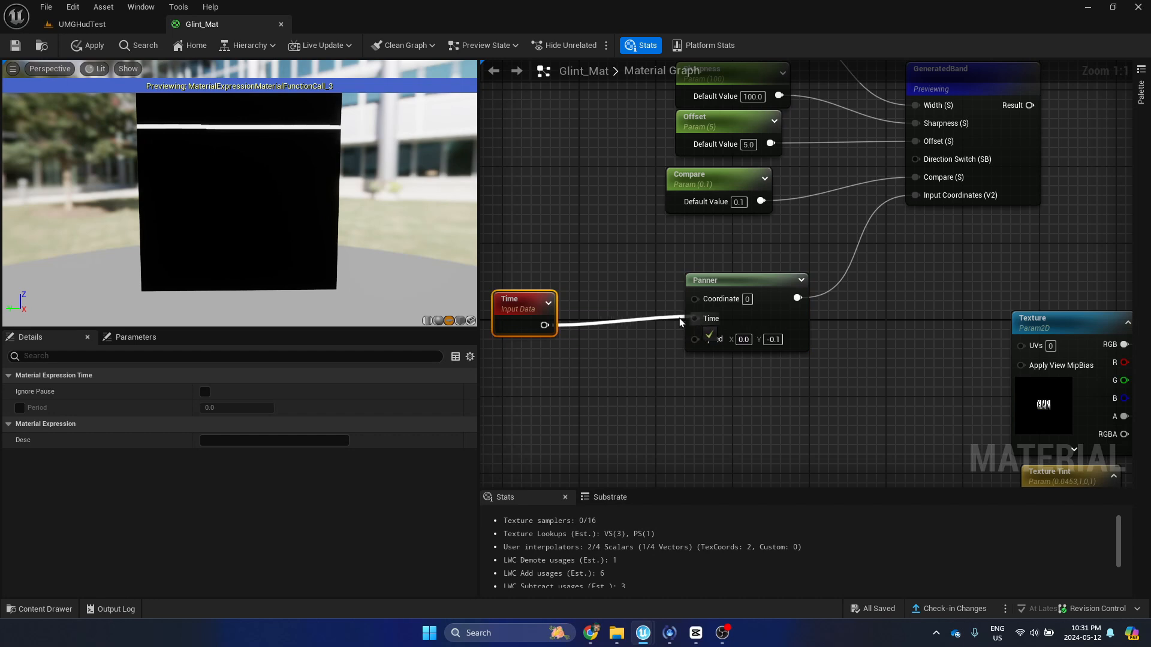
- Enable the Time node's period, set it to 5.5, and place the node lower beside the Panner
left_click(20, 407)
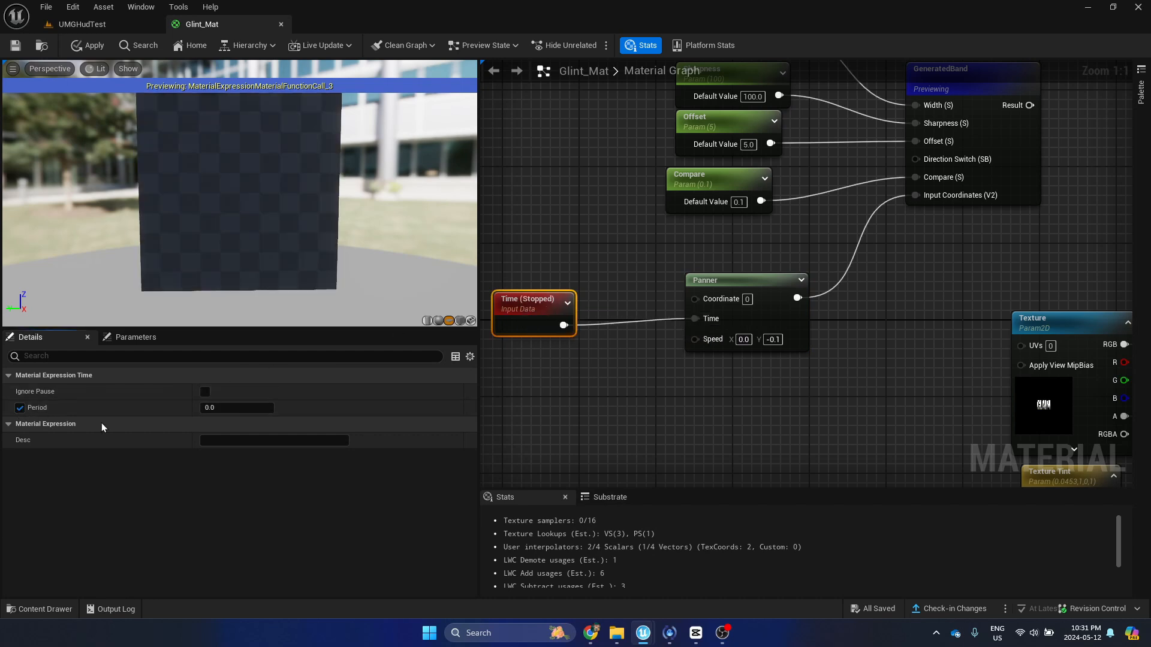
left_click(214, 409)
type("5.5")
key("Return")
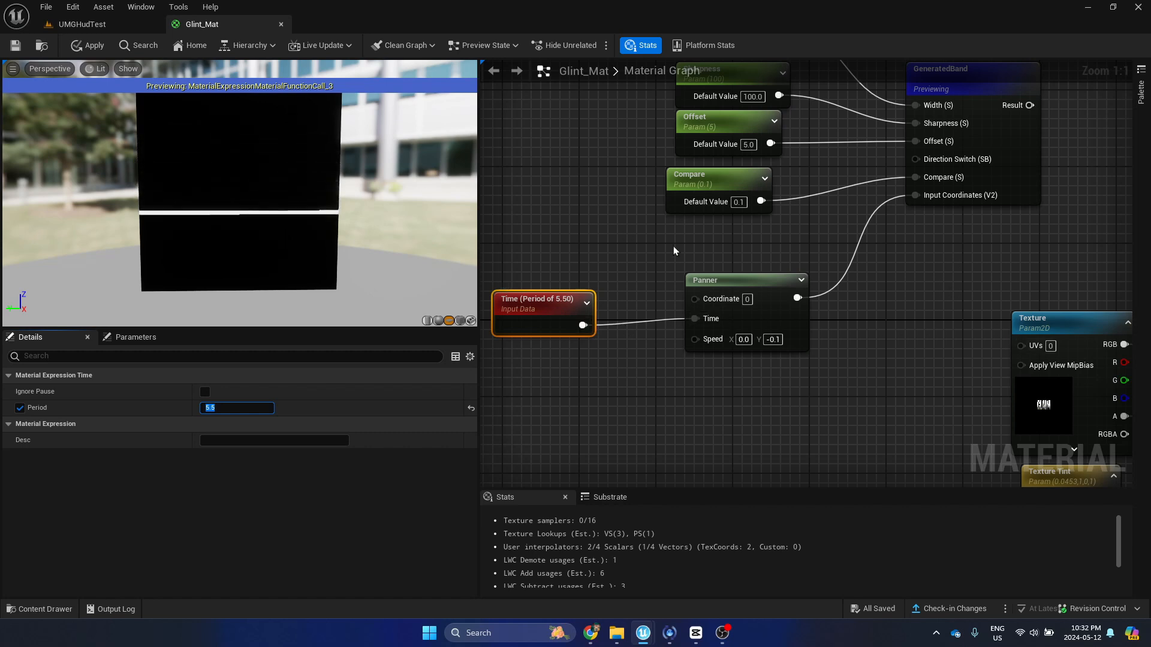
left_click_drag(590, 309, 601, 299)
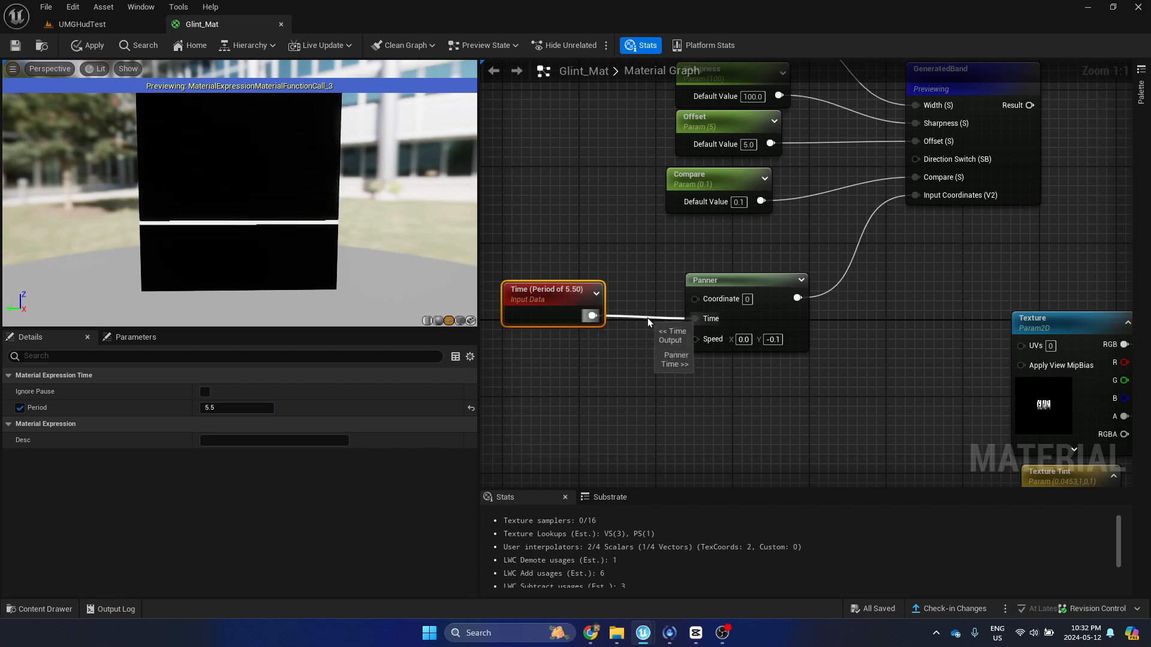
right_click_drag(639, 266, 694, 232)
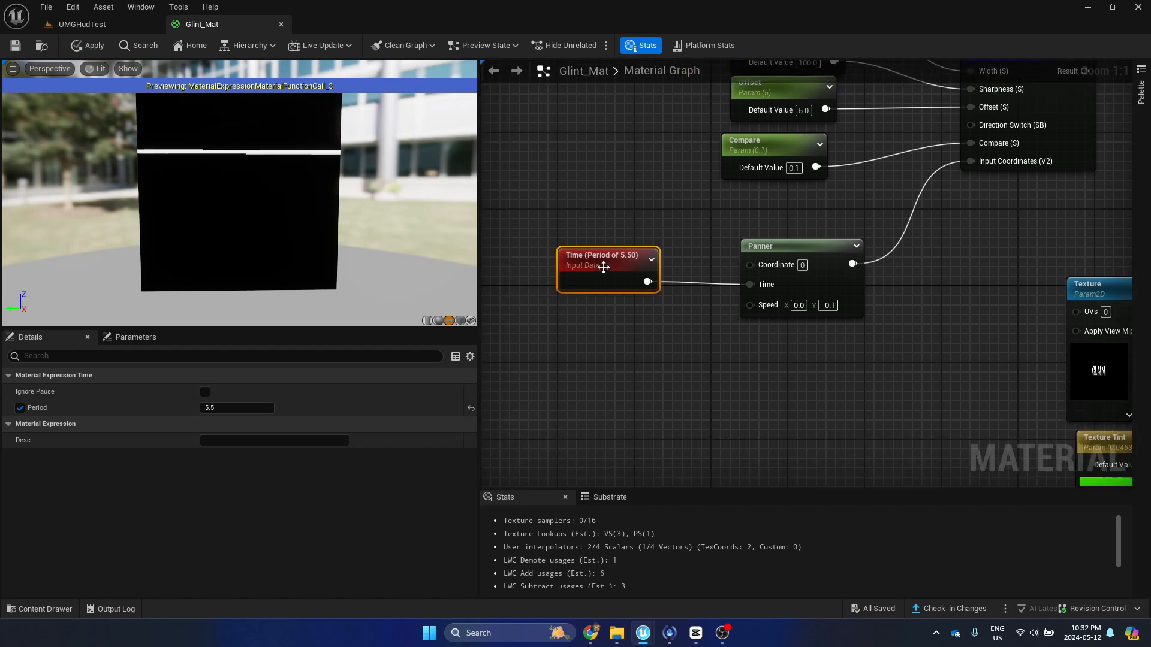
left_click_drag(603, 267, 598, 312)
- Add a ScaleUVsByCenter node above the Time node and connect its UVs output to the Panner's Coordinate input
right_click_drag(654, 265, 700, 284)
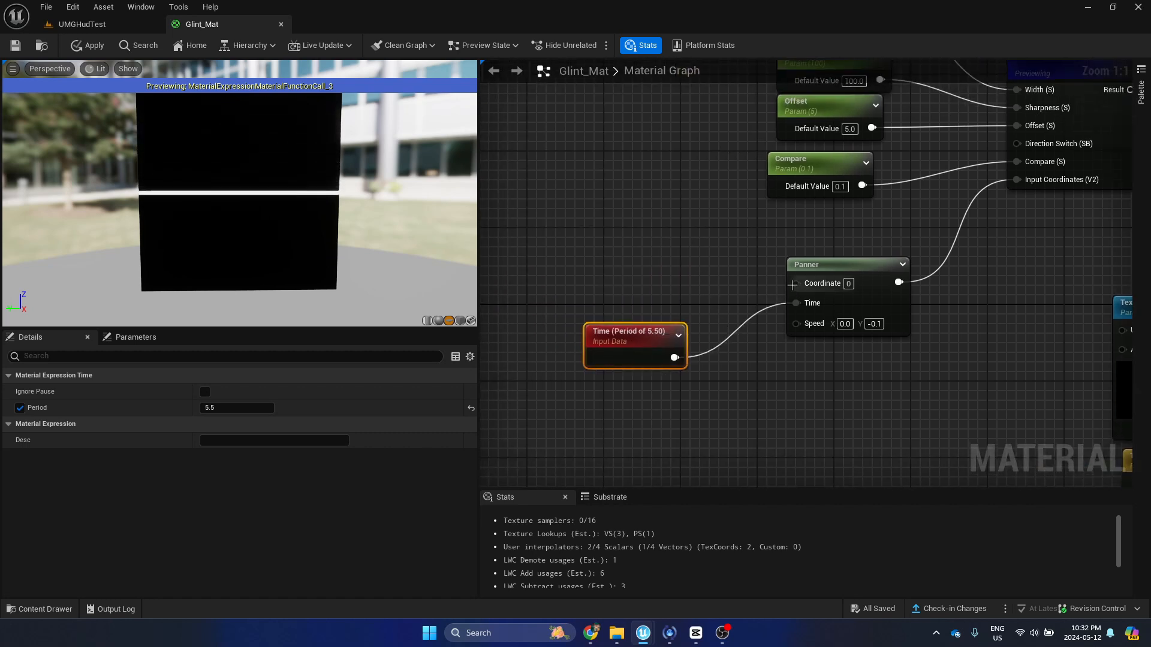
right_click(578, 243)
type("scale")
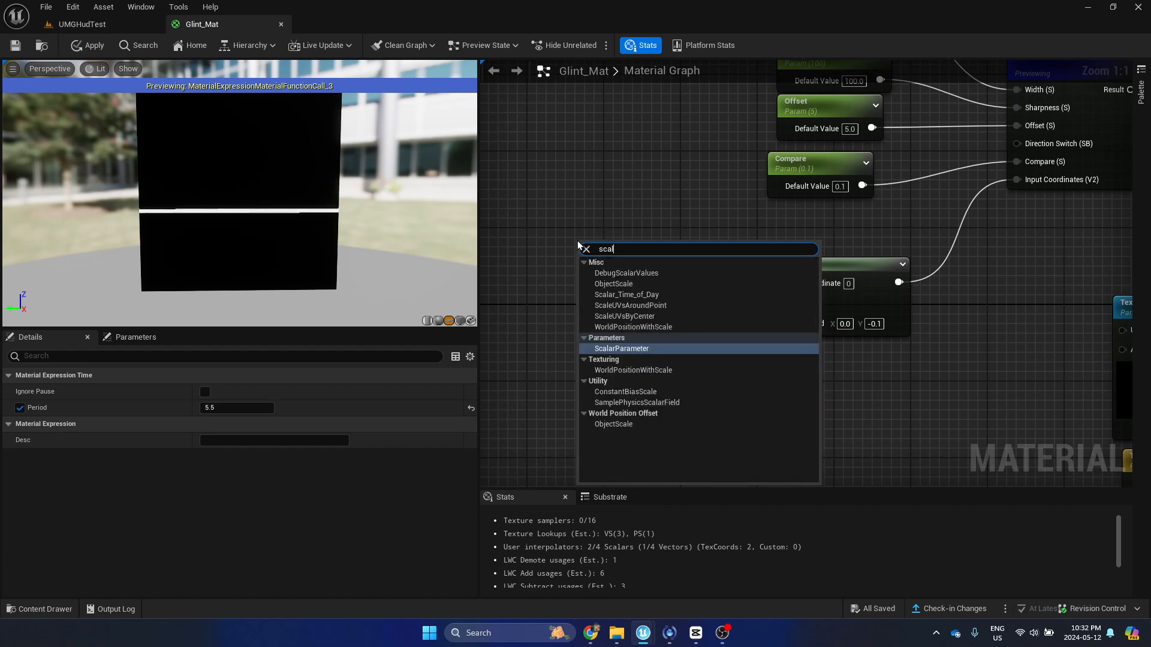
key("Return")
left_click_drag(696, 264, 718, 274)
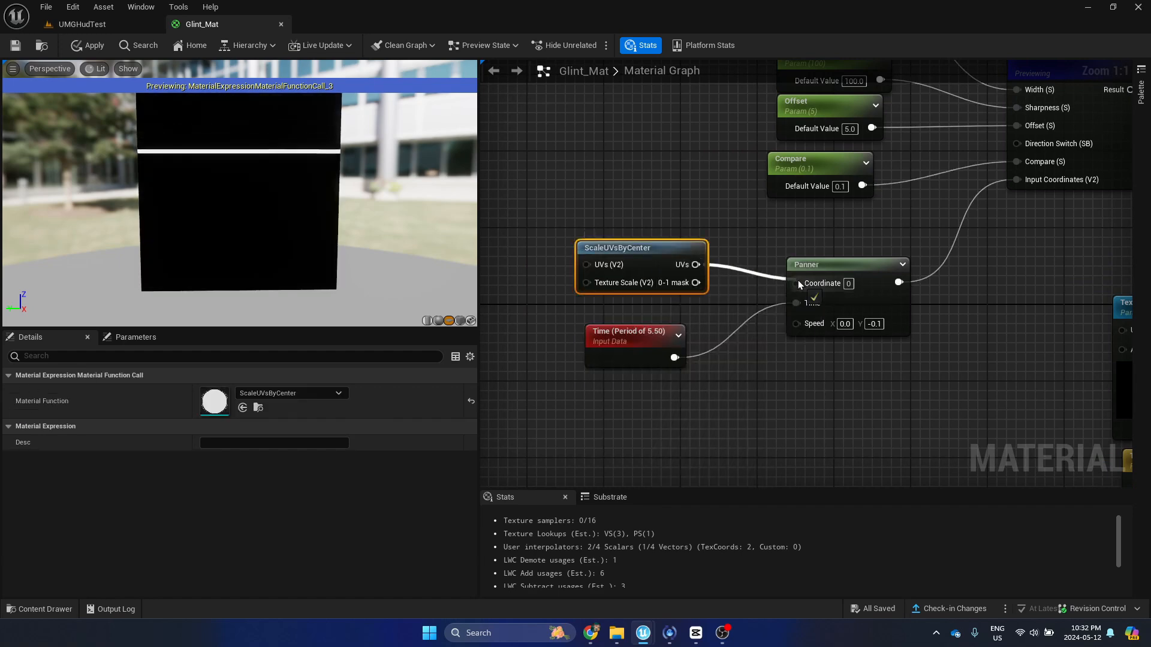
left_click_drag(798, 283, 799, 283)
- Add a CustomRotator node ahead of ScaleUVsByCenter and connect its Rotated Values to the UVs input
right_click_drag(588, 284, 728, 308)
right_click_drag(663, 291, 716, 294)
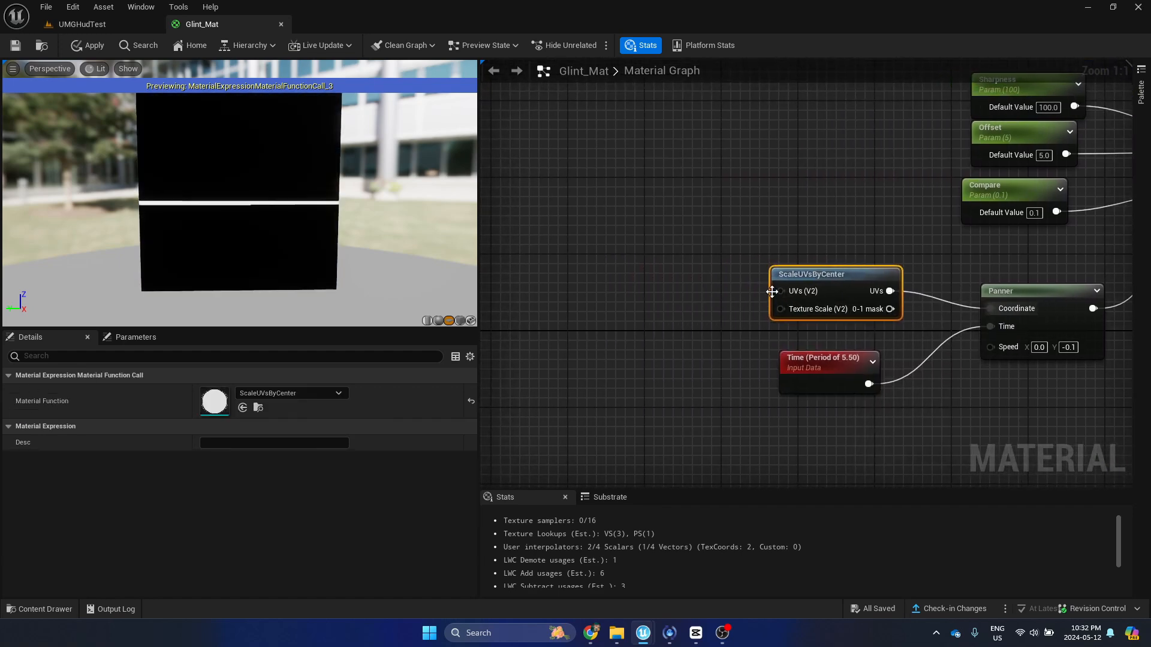
right_click(682, 287)
type("cu")
key("Return")
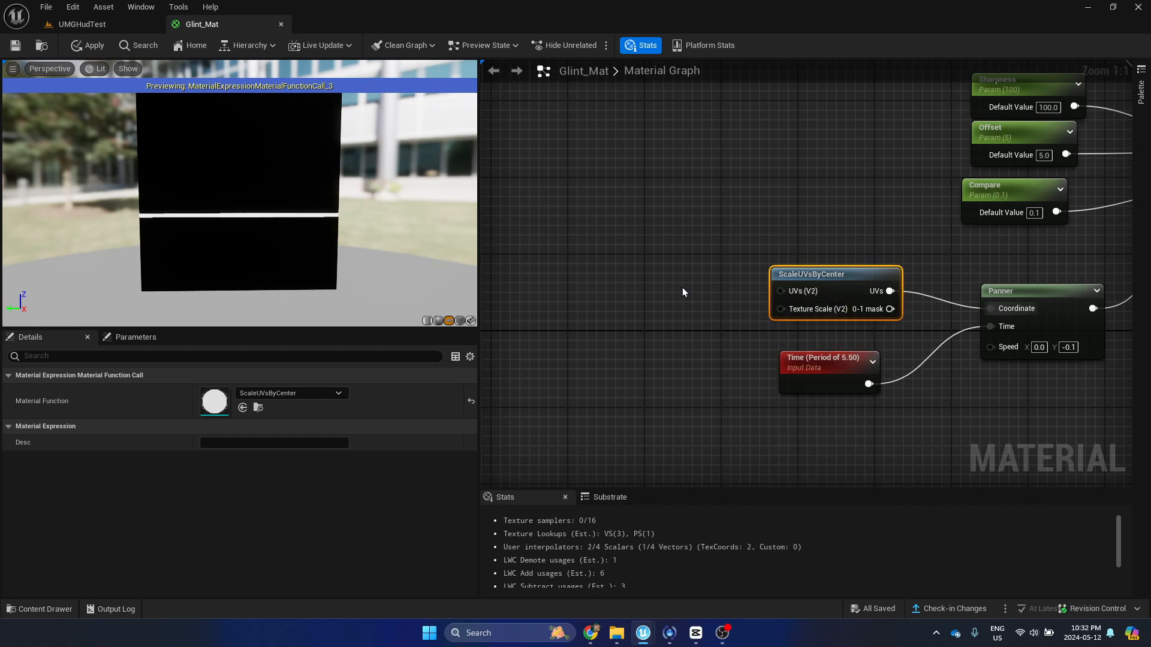
left_click_drag(718, 291, 577, 239)
left_click_drag(684, 260, 780, 291)
left_click_drag(637, 239, 647, 258)
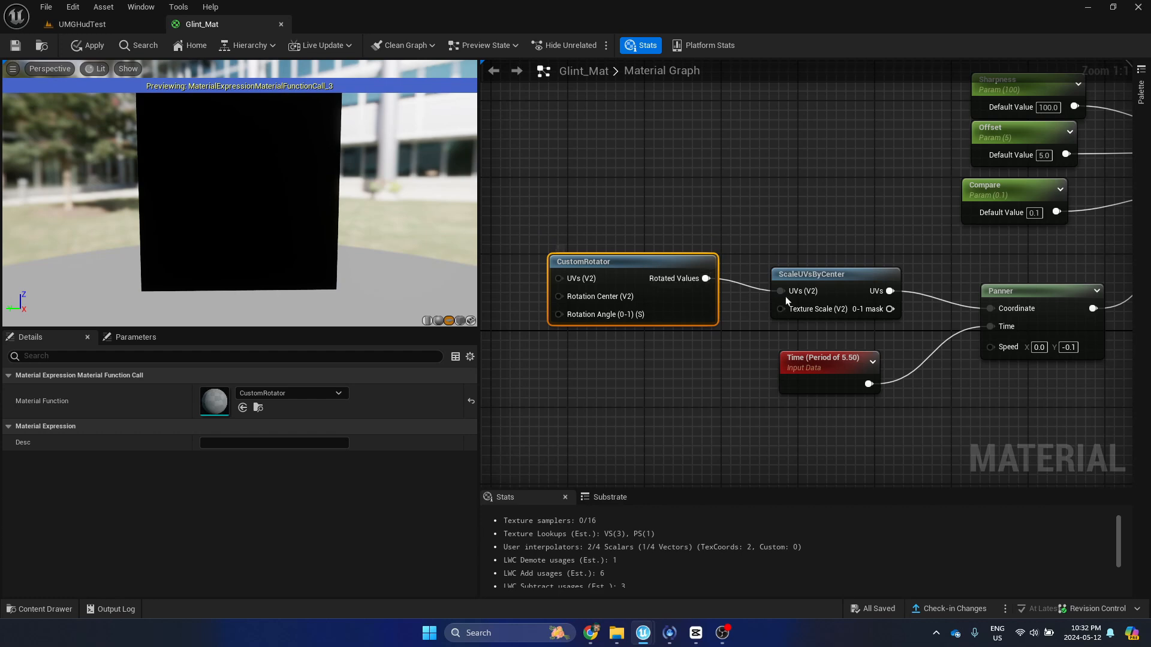
- Add a texture coordinate node ahead of CustomRotator and connect it to the rotator's UVs input
right_click_drag(641, 325, 847, 345)
right_click(659, 288)
type("co")
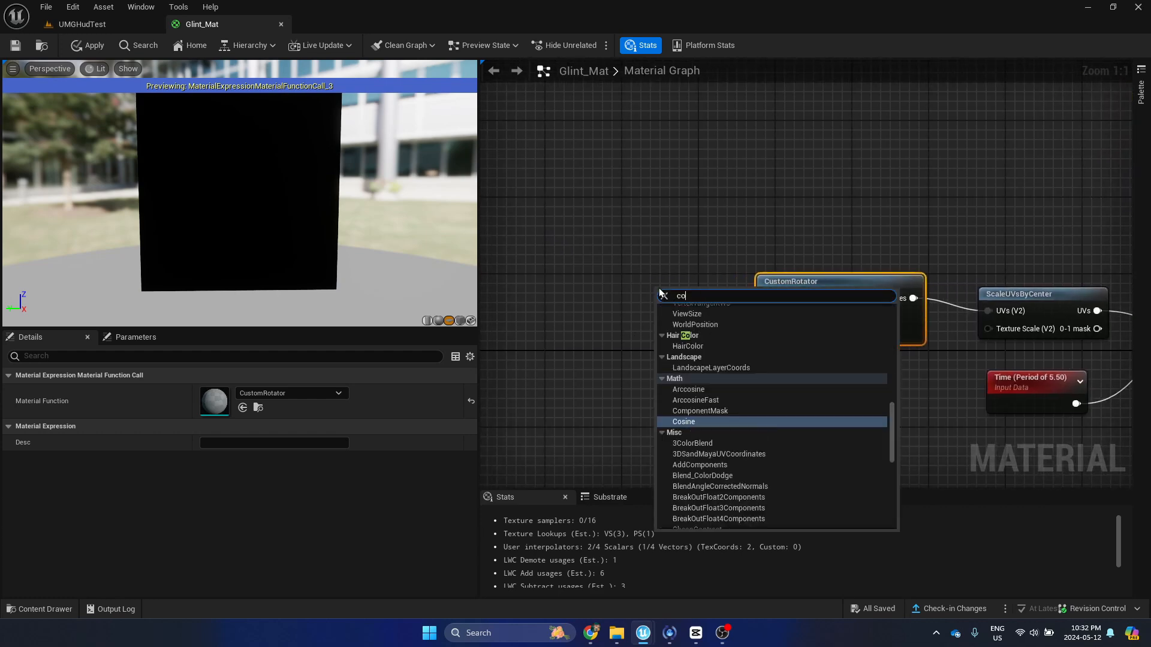
type("ord")
key("Return")
left_click_drag(697, 297, 767, 299)
left_click_drag(629, 254, 630, 245)
- Add a two-component constant vector, feed it into CustomRotator's Rotation Center, and set X and Y to 0.5
right_click_drag(633, 318, 646, 316)
left_click(612, 320)
left_click_drag(634, 336, 778, 315)
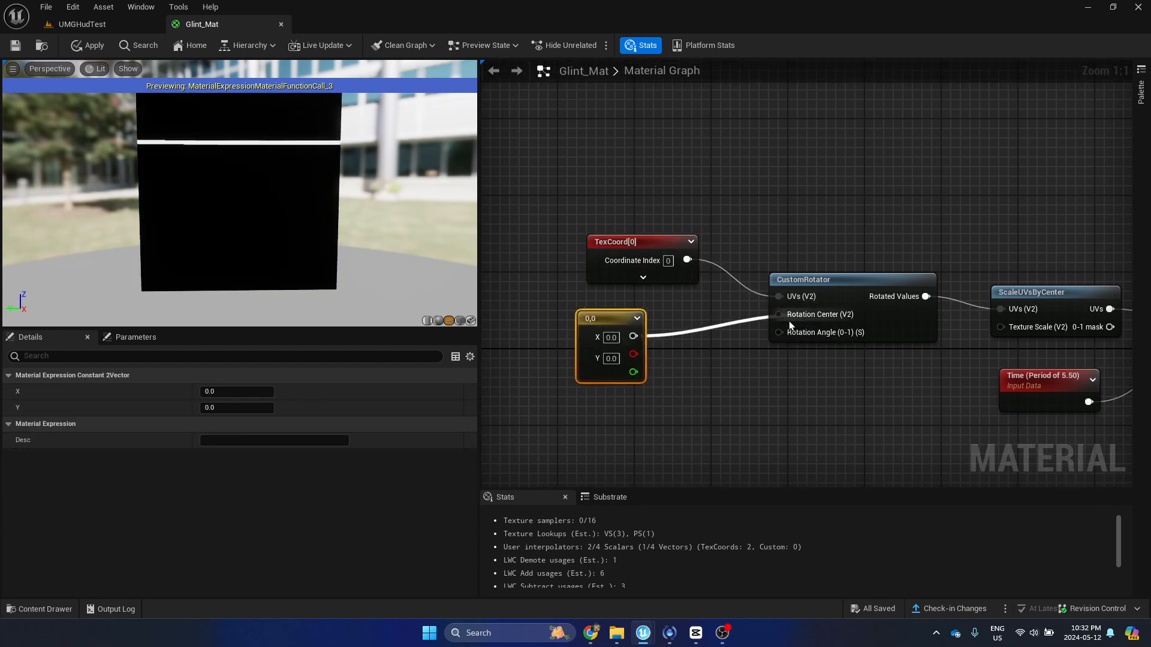
type("0.5")
key("Tab")
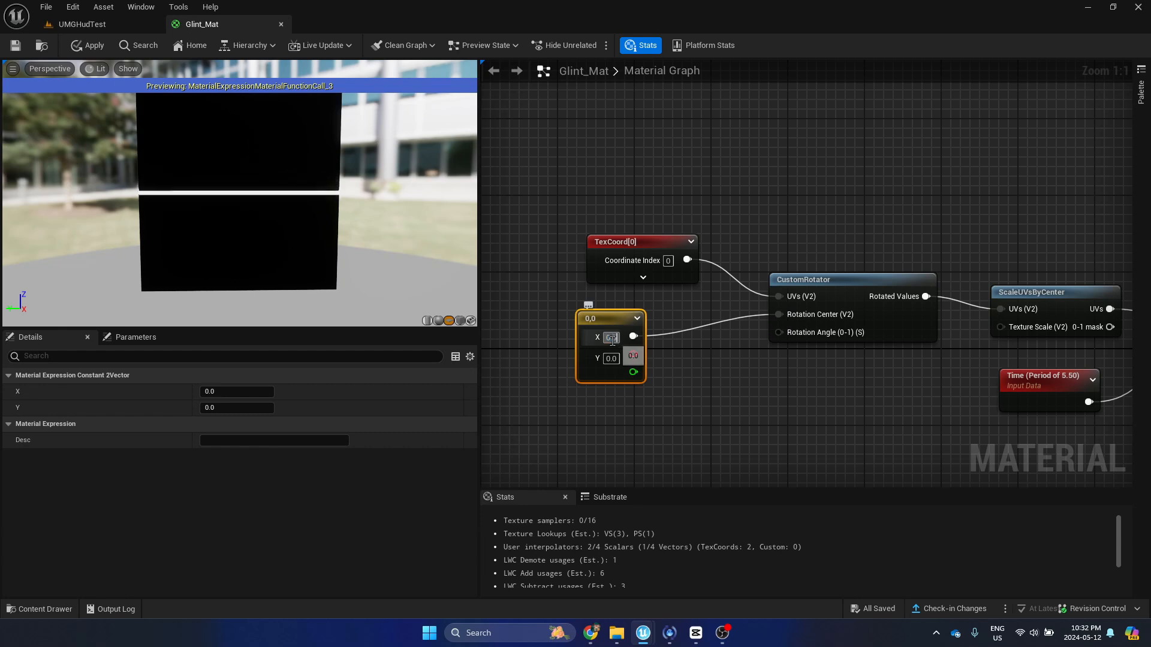
type("0.5")
key("Return")
left_click(602, 318)
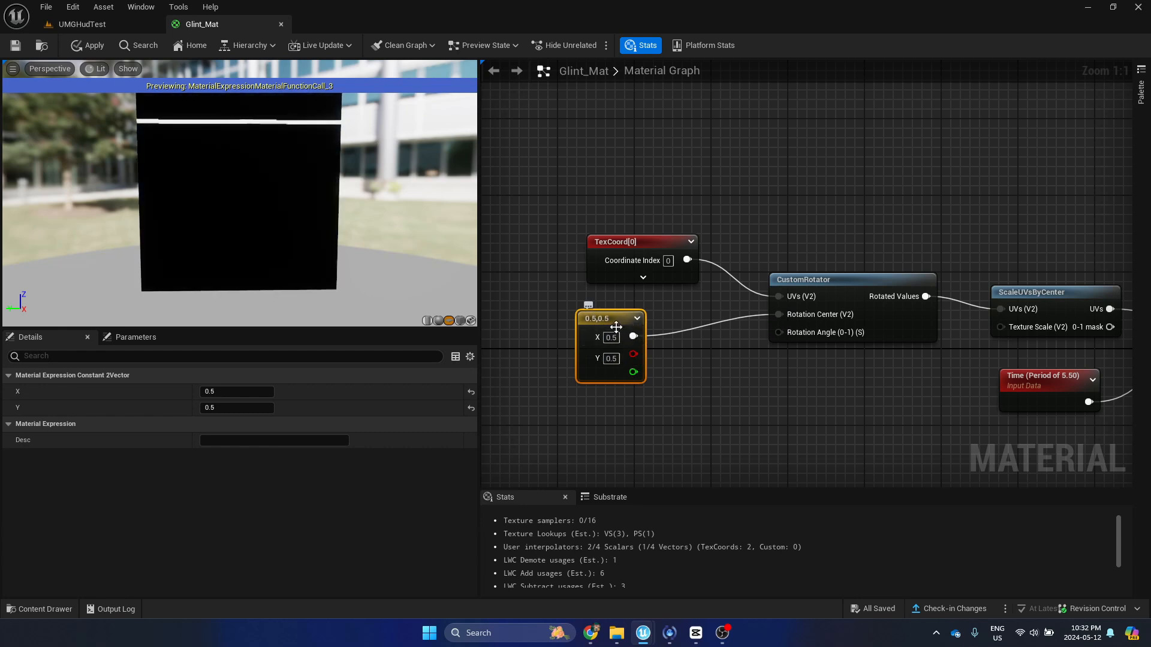
- Place sample one-, two-, three- and four-component constant nodes near the texture coordinate node, and delete all four
right_click_drag(532, 336, 613, 307)
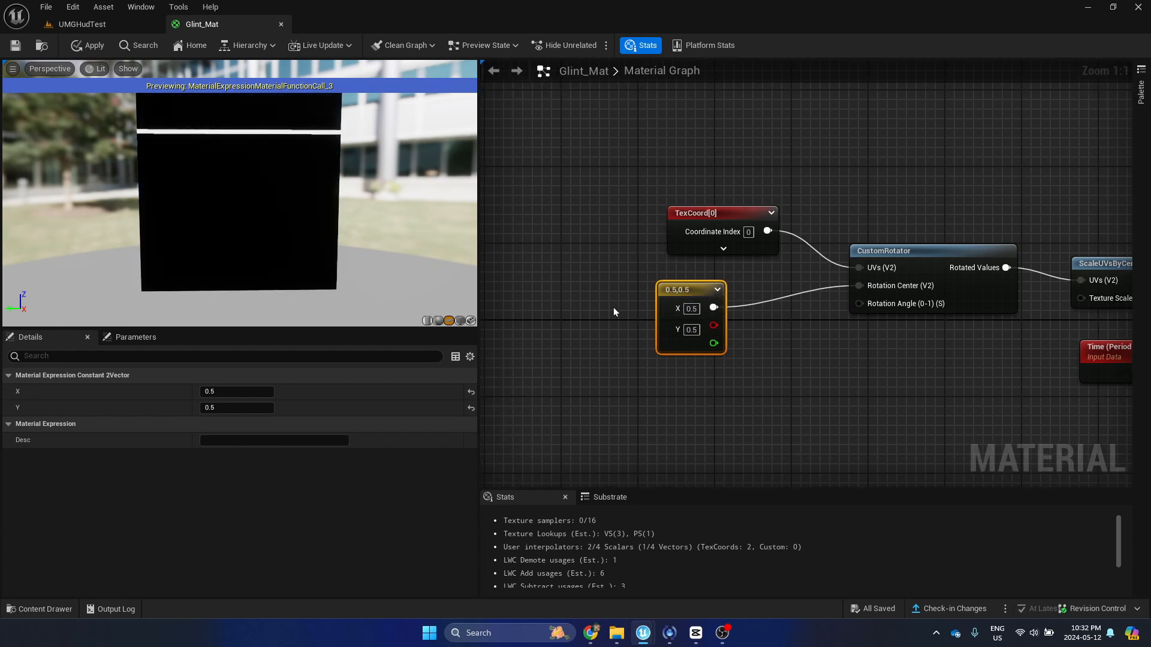
left_click(566, 269)
right_click_drag(618, 292, 672, 289)
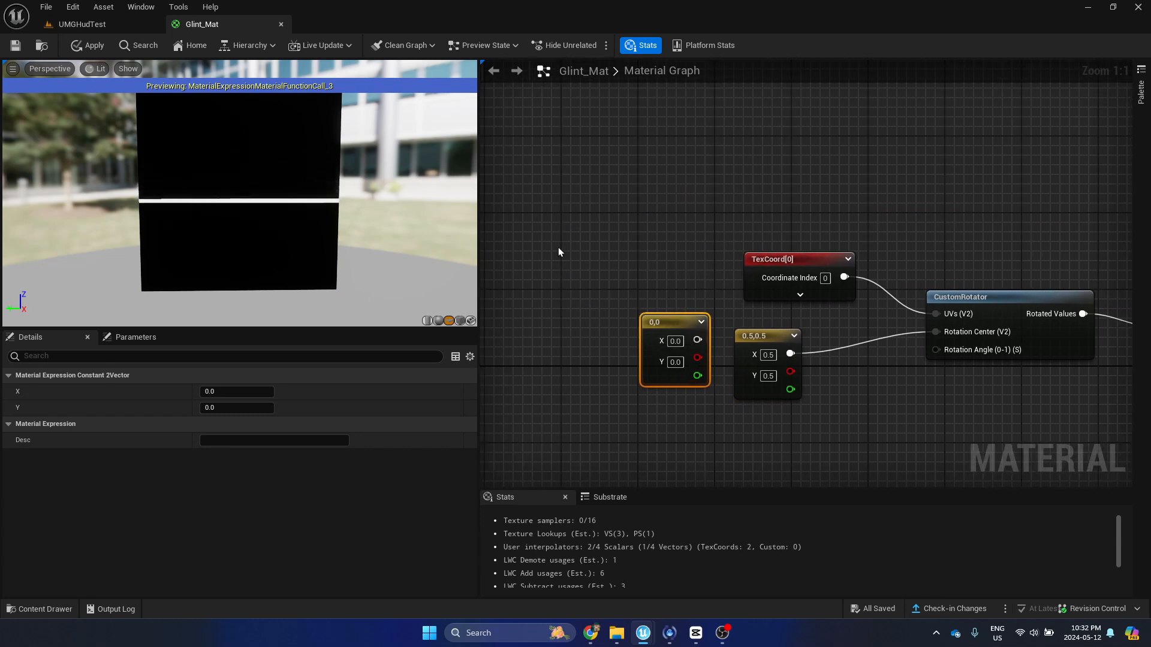
key("1")
left_click(558, 247)
key("3")
left_click(664, 209)
left_click_drag(685, 217, 697, 176)
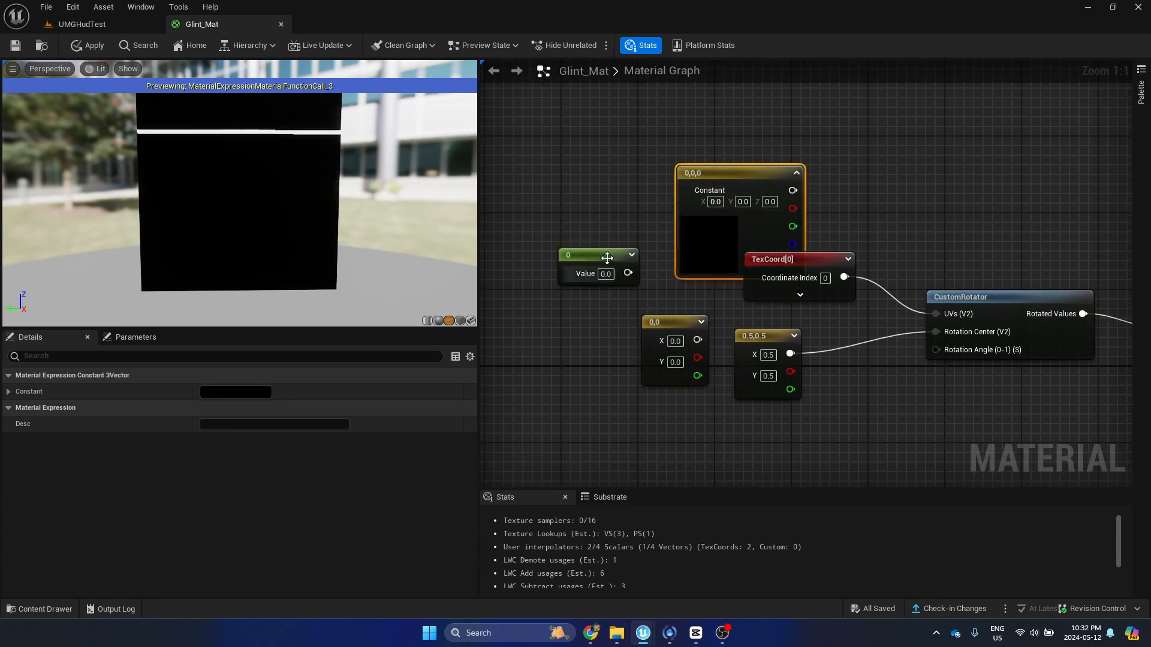
key("4")
left_click(553, 130)
left_click_drag(545, 155, 713, 389)
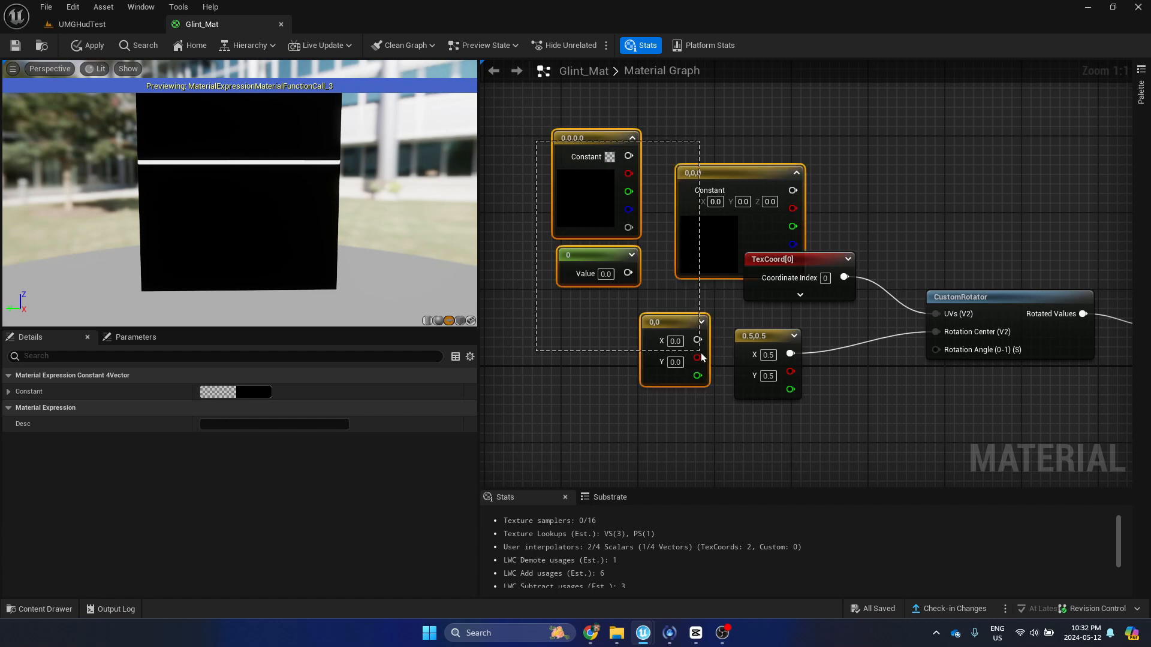
key("Delete")
right_click_drag(893, 424, 776, 359)
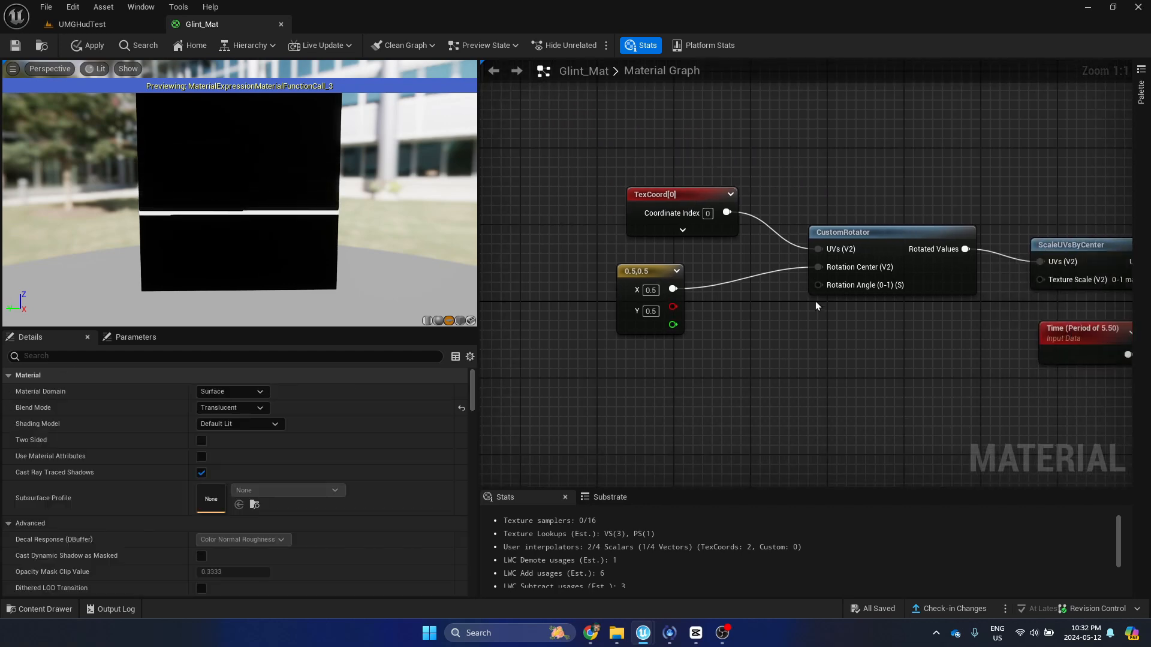
- Add a scalar parameter named Rotation Angle, connect it to CustomRotator's Rotation Angle input, and set its default to -0.35
key("s")
left_click(695, 386)
type("Rotat")
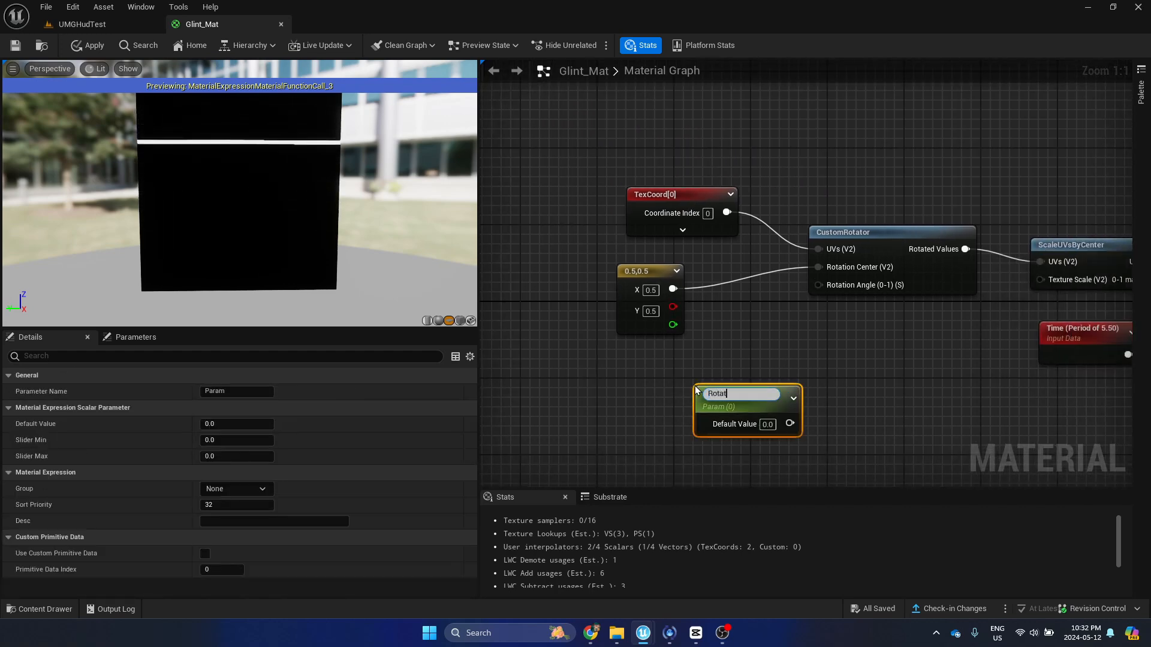
type("ion Angle")
key("Return")
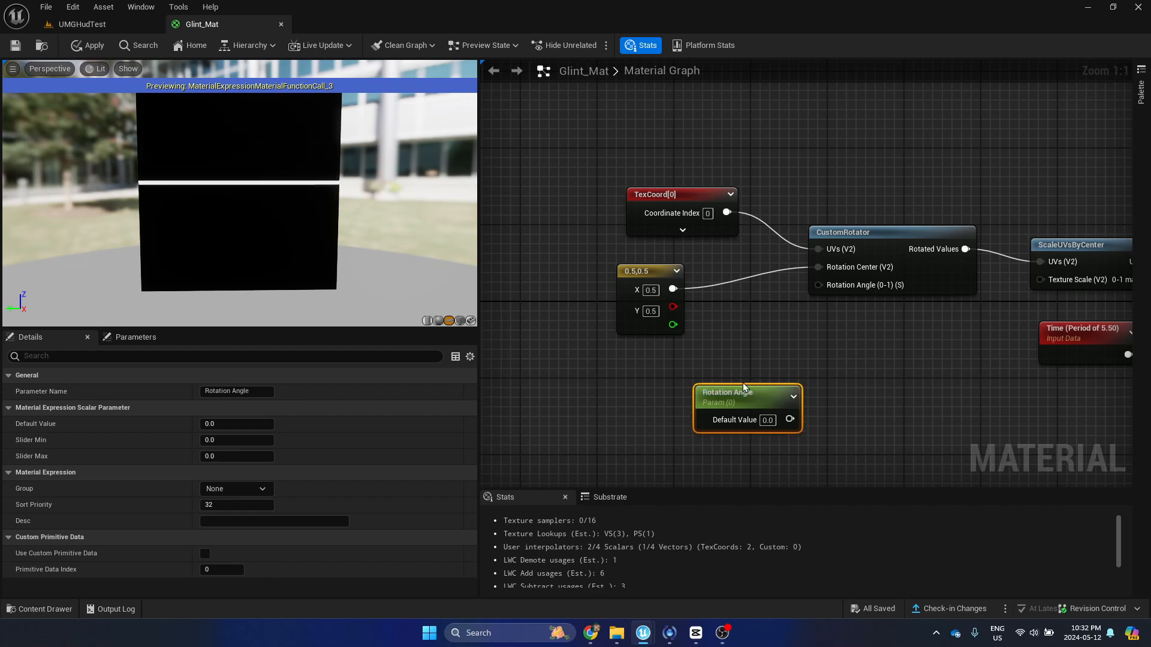
left_click_drag(742, 393, 818, 285)
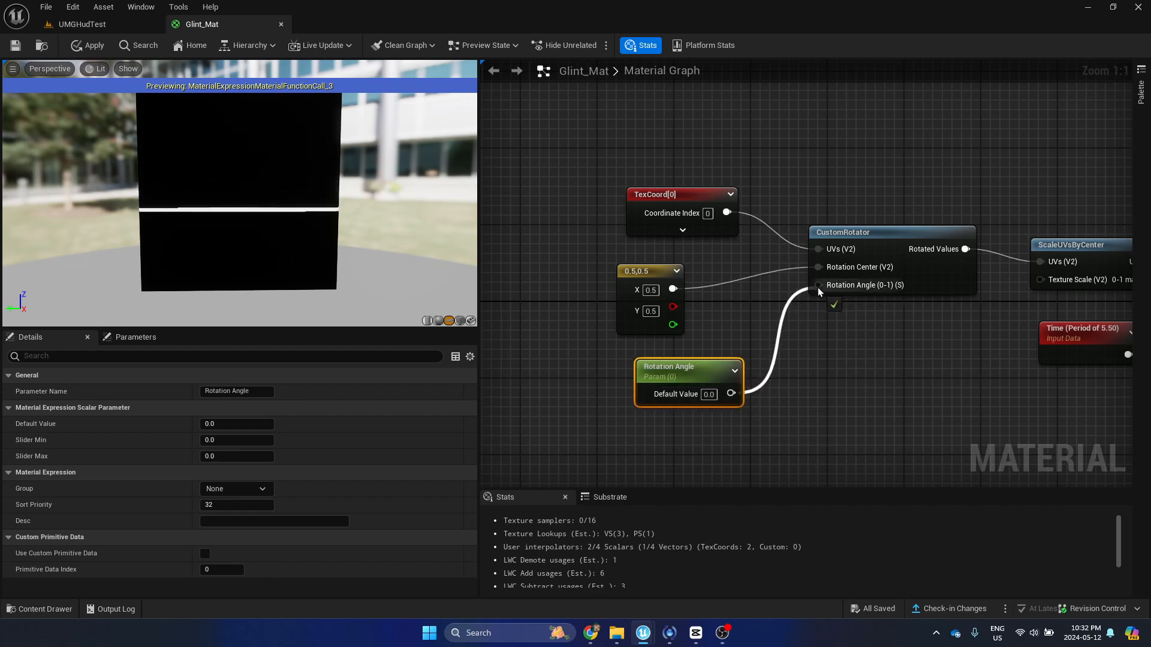
type("-0.35")
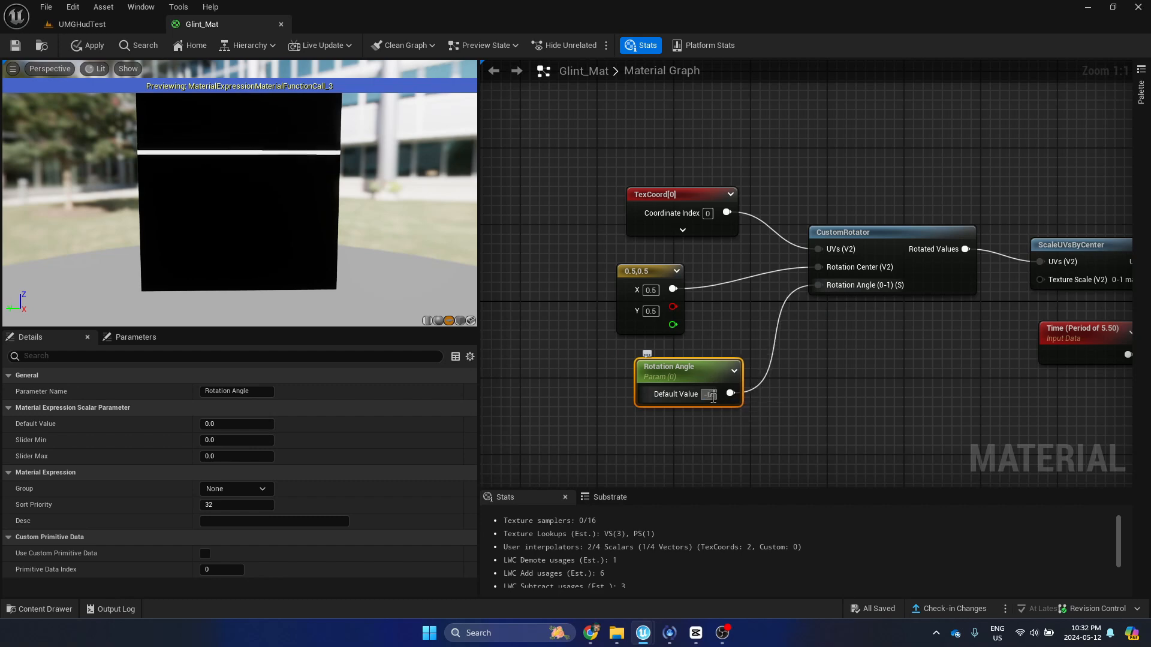
key("Return")
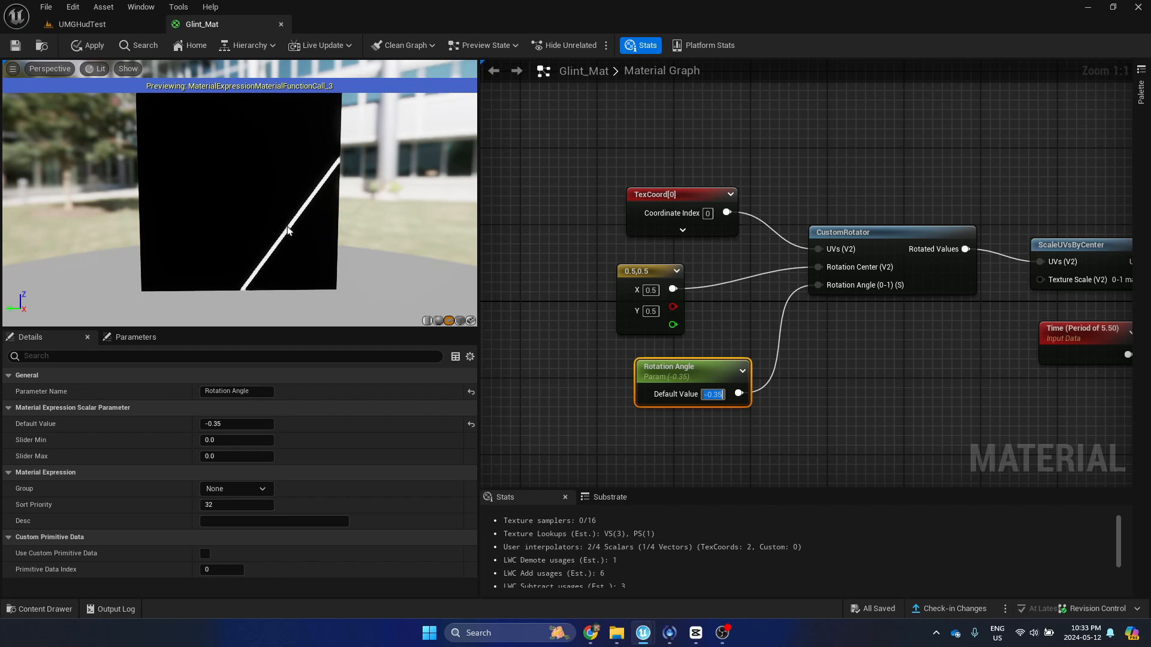
- Add a two-component constant vector, feed it into ScaleUVsByCenter's Texture Scale, and set X to 1.5 and Y to 13.5
right_click_drag(885, 353, 722, 314)
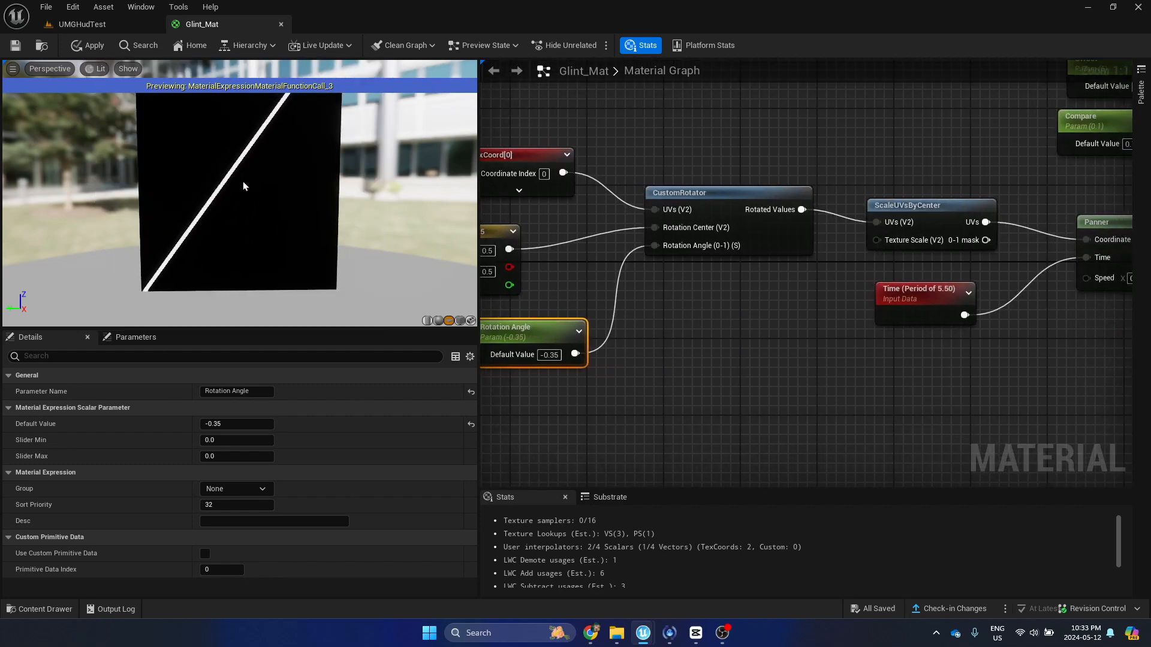
right_click_drag(846, 315, 807, 318)
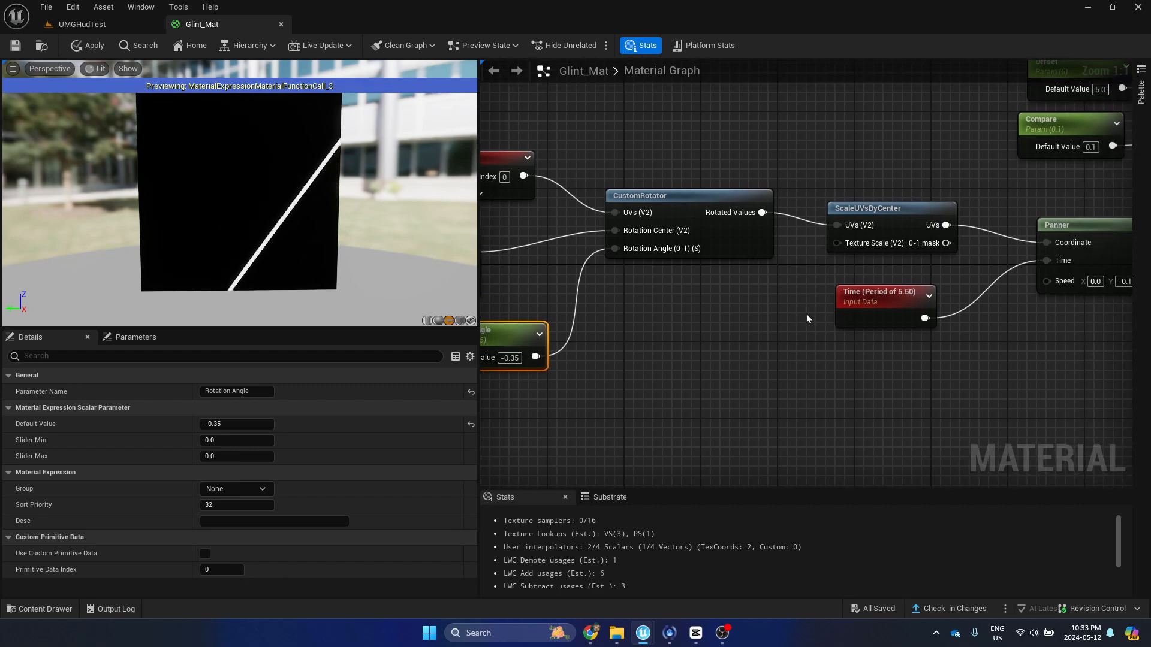
key("2")
left_click(674, 296)
left_click_drag(837, 243, 722, 322)
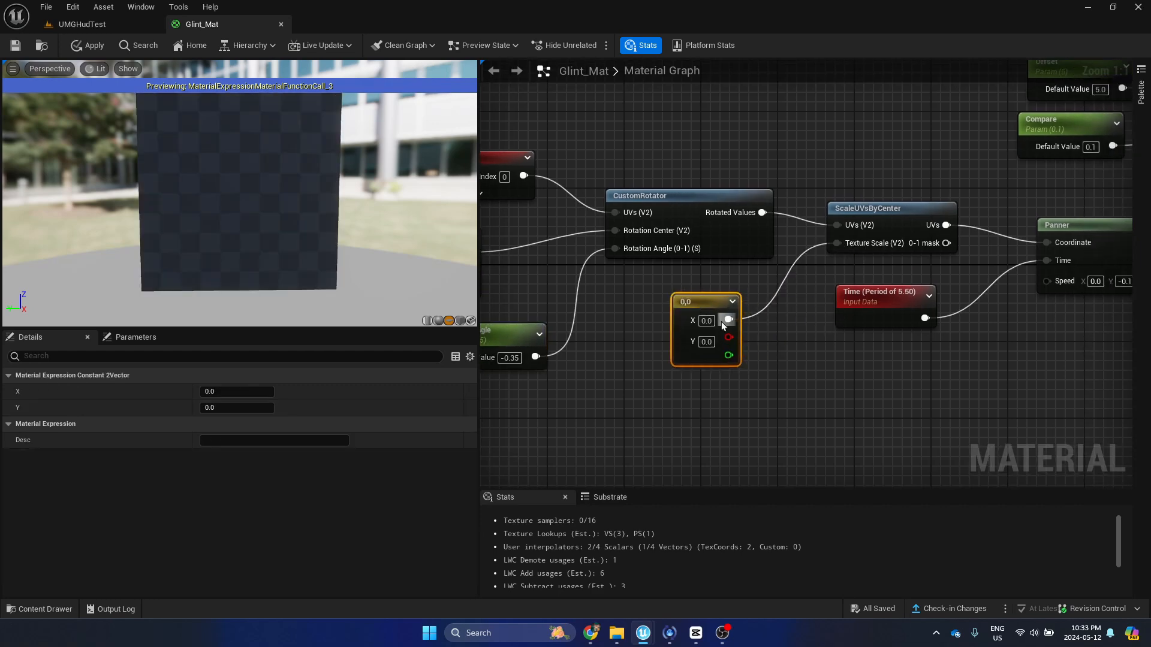
type("1.5")
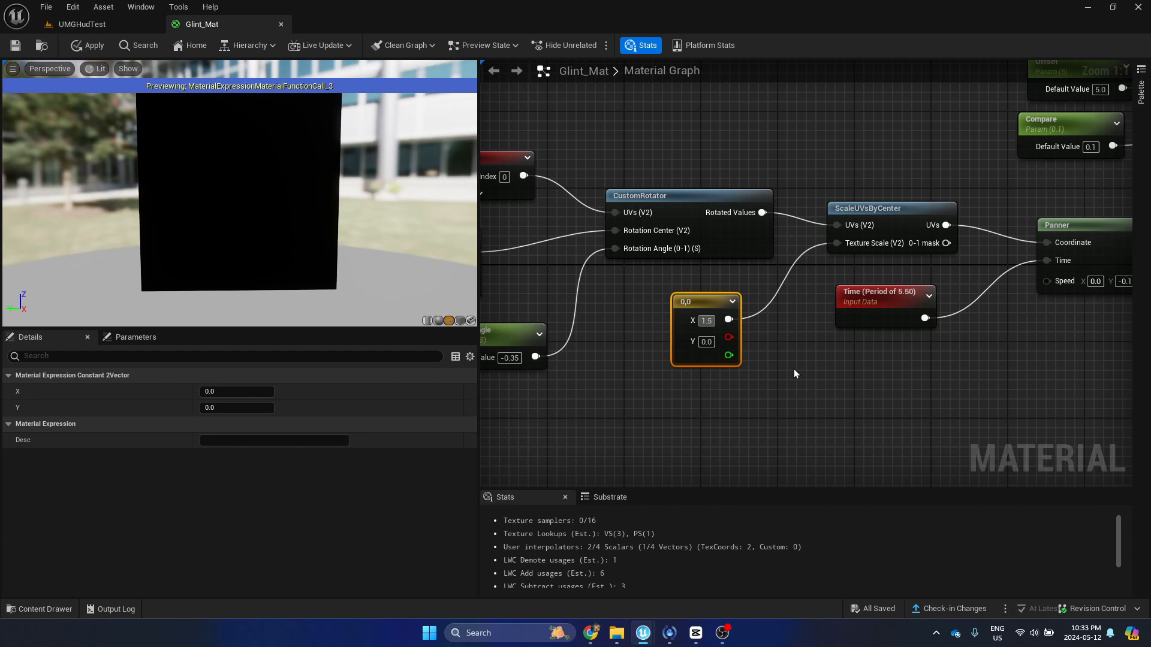
key("Tab")
type("13.5")
key("Return")
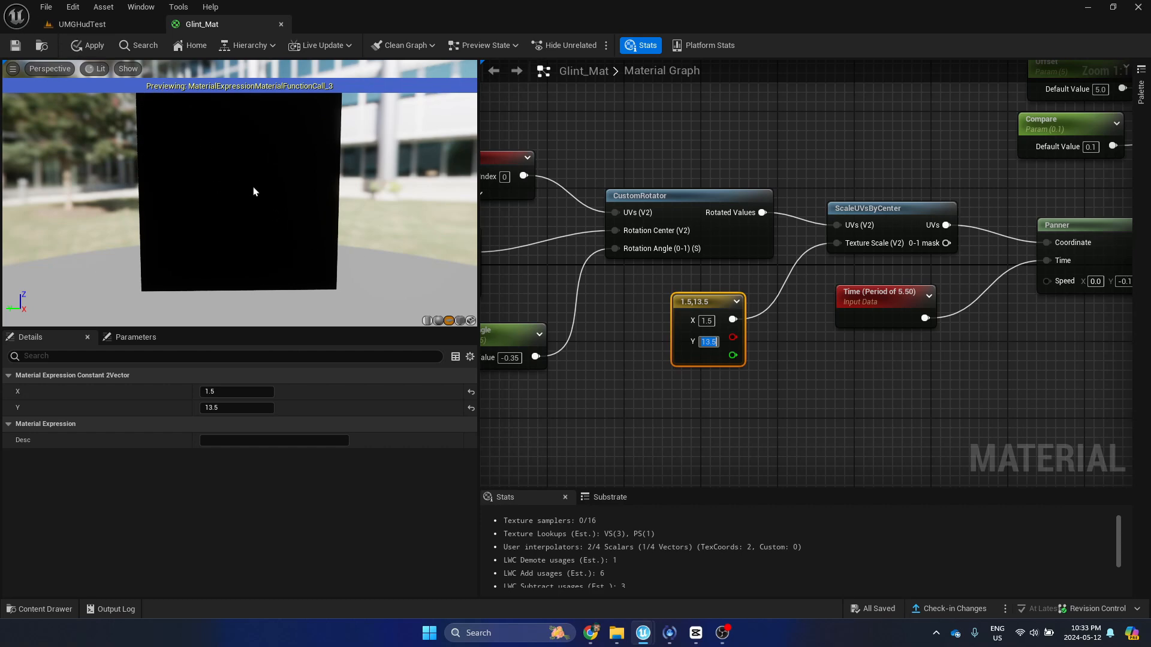
- Add a Lerp with the texture's RGB in A and GeneratedBand's Result in B and Alpha, and connect its output to Base Color
right_click_drag(645, 263, 480, 285)
right_click_drag(1127, 143, 547, 231)
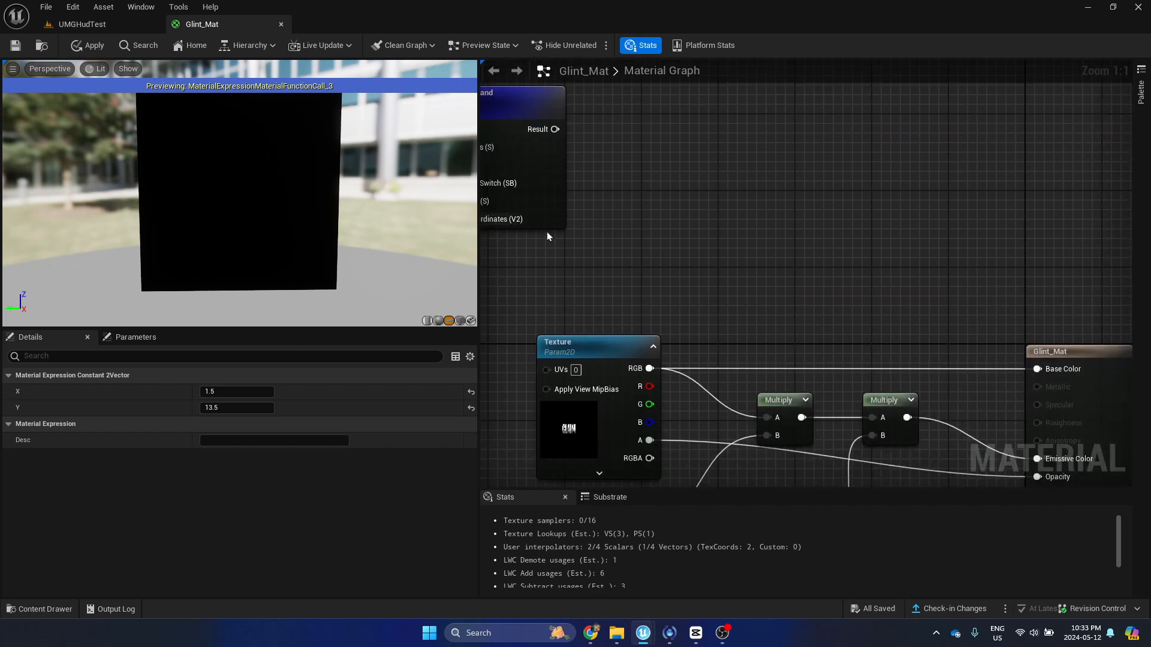
left_click(782, 244)
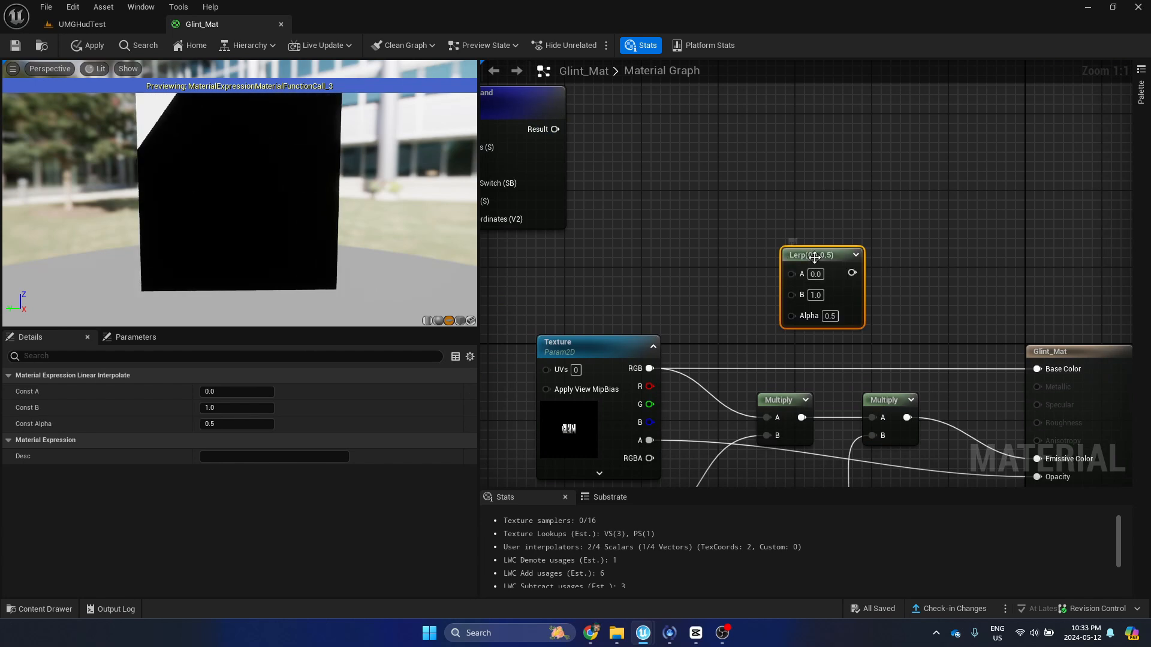
left_click_drag(557, 131, 796, 285)
left_click_drag(573, 147, 795, 305)
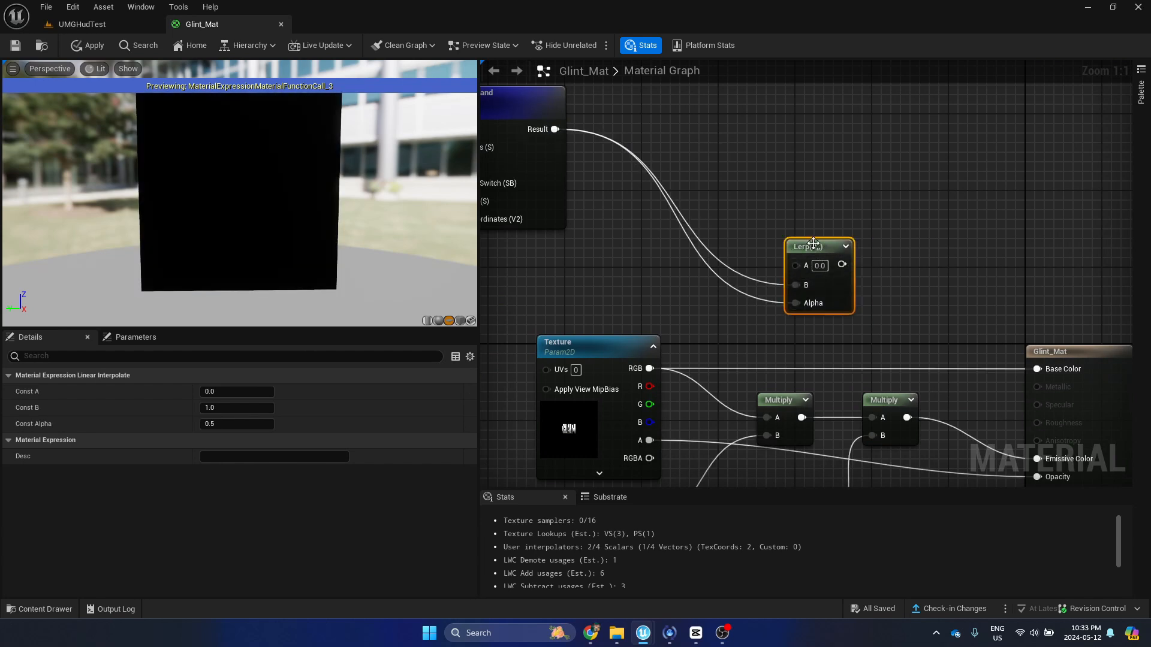
left_click_drag(813, 246, 803, 265)
left_click_drag(649, 368, 720, 326)
left_click_drag(797, 290, 796, 288)
right_click_drag(802, 331, 742, 327)
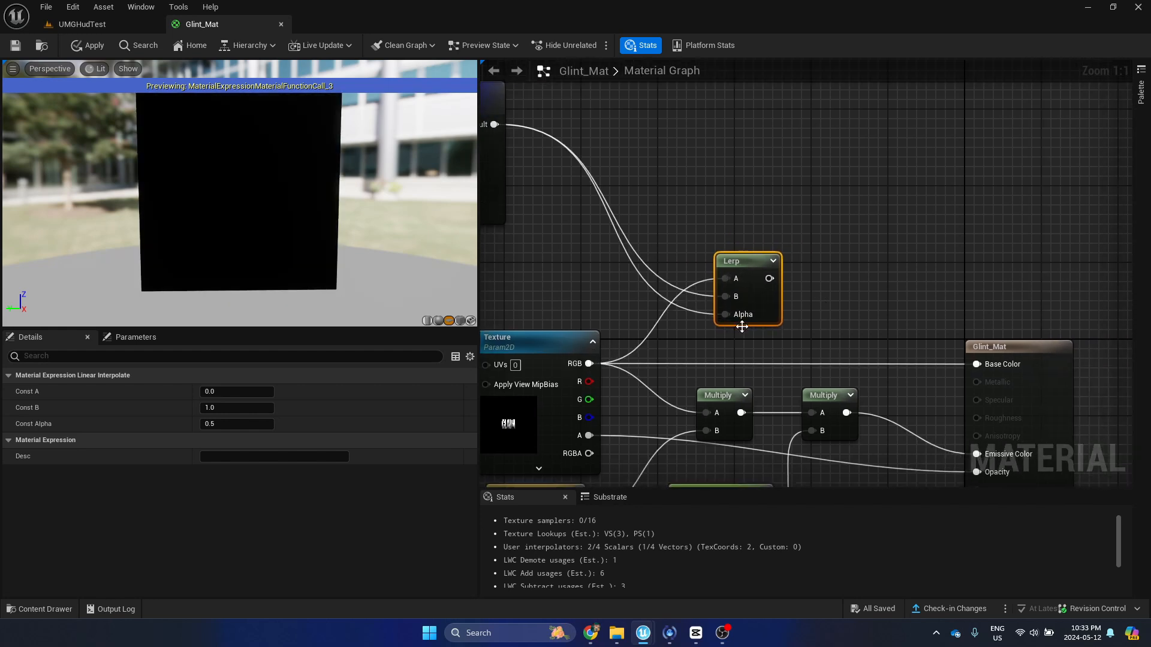
left_click(544, 349)
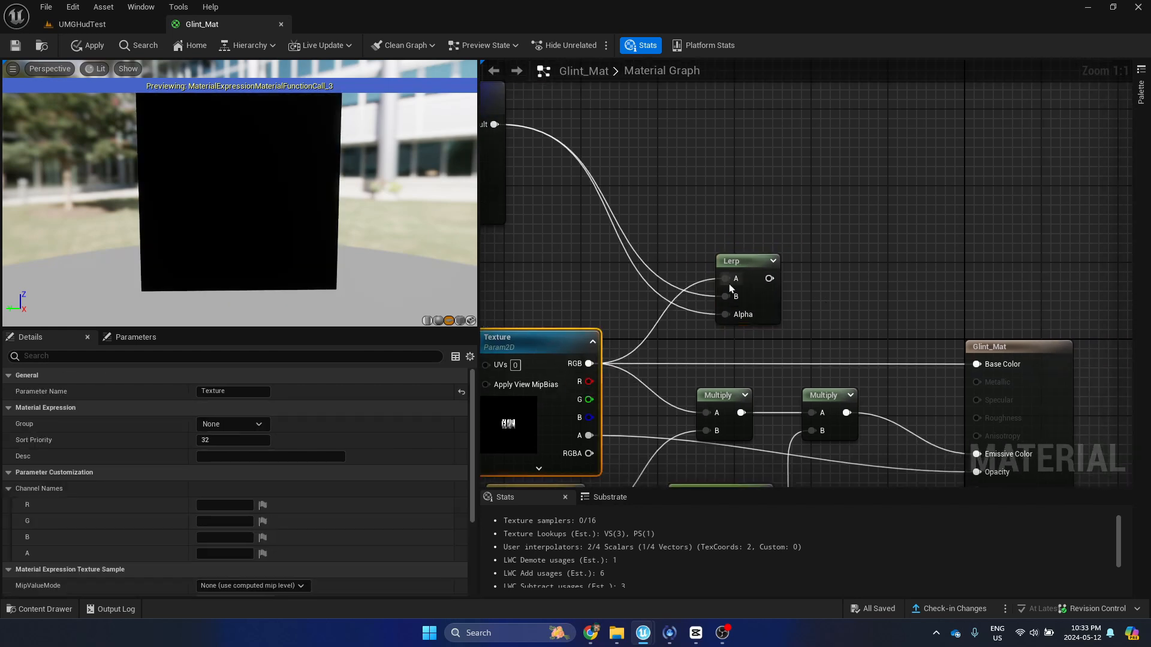
left_click_drag(781, 288, 980, 374)
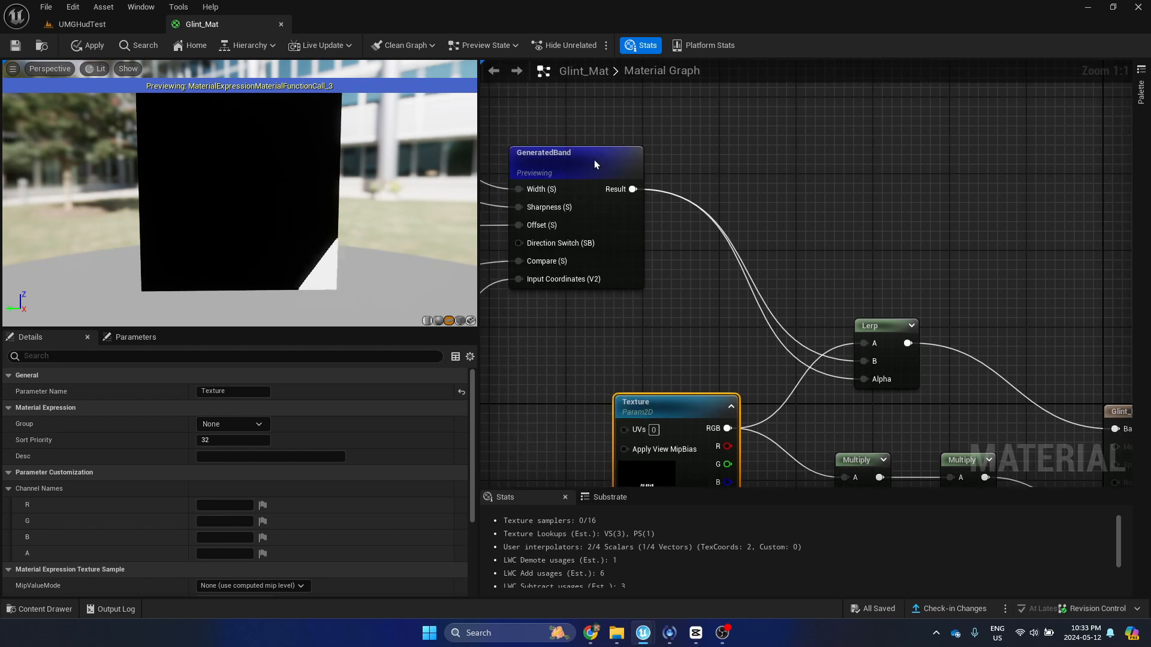
- Stop previewing the GeneratedBand node and save the material
right_click(596, 160)
left_click(623, 193)
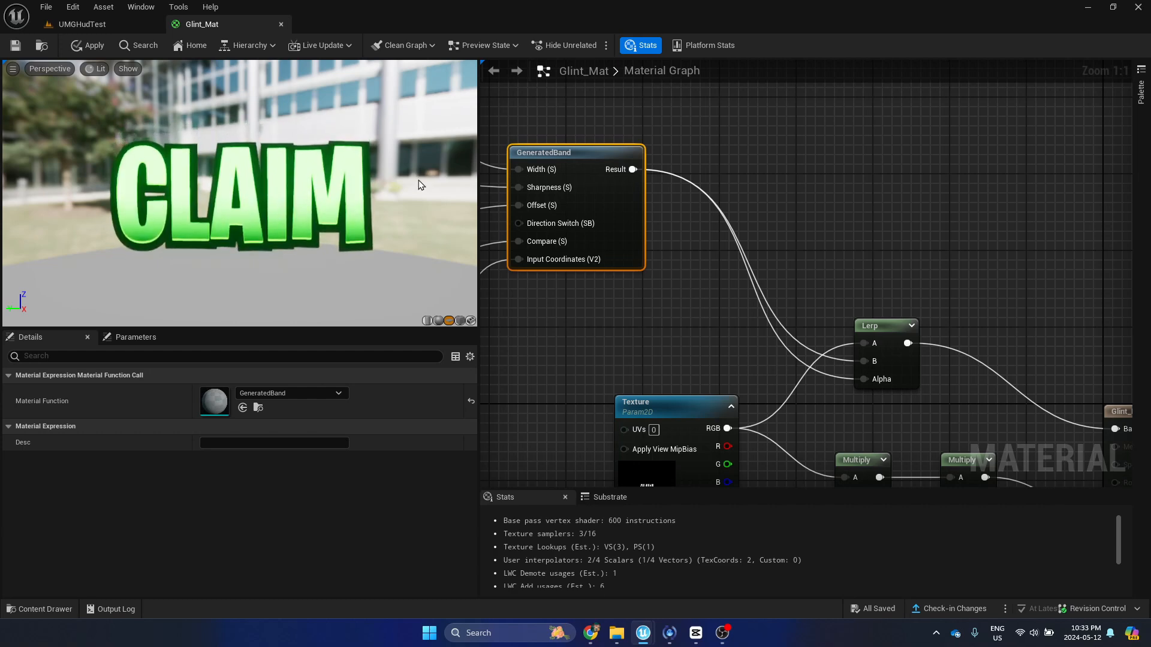
key("ctrl+s")
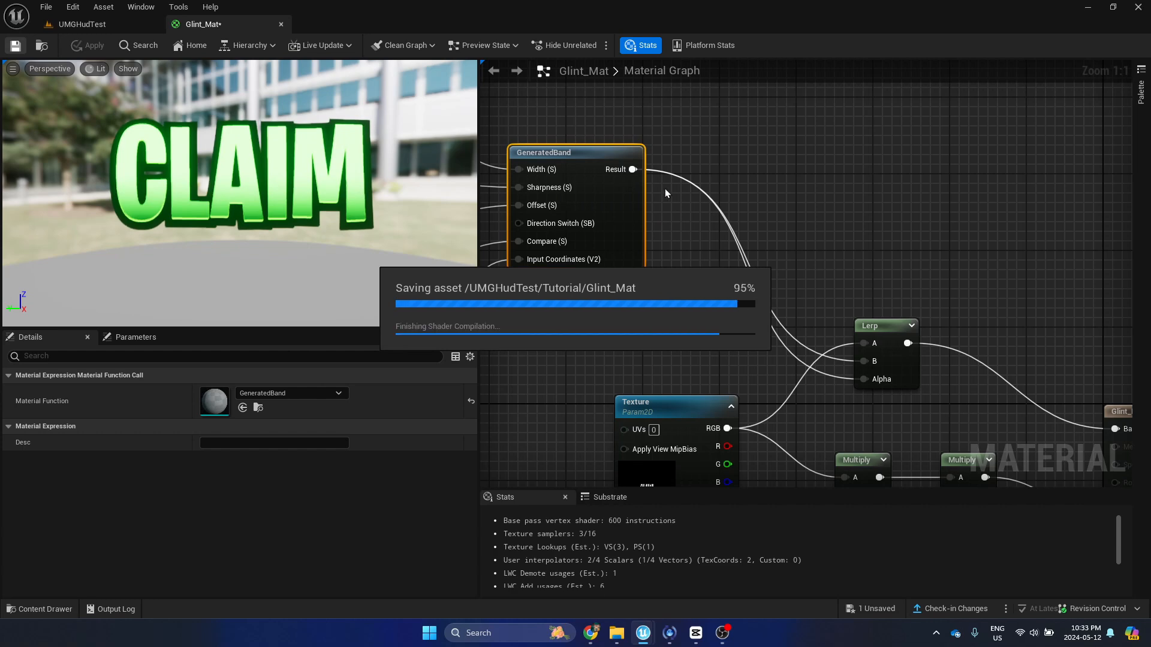
- Preview the GeneratedBand node, then disconnect its Compare input and reconnect the Compare parameter to it
right_click(583, 156)
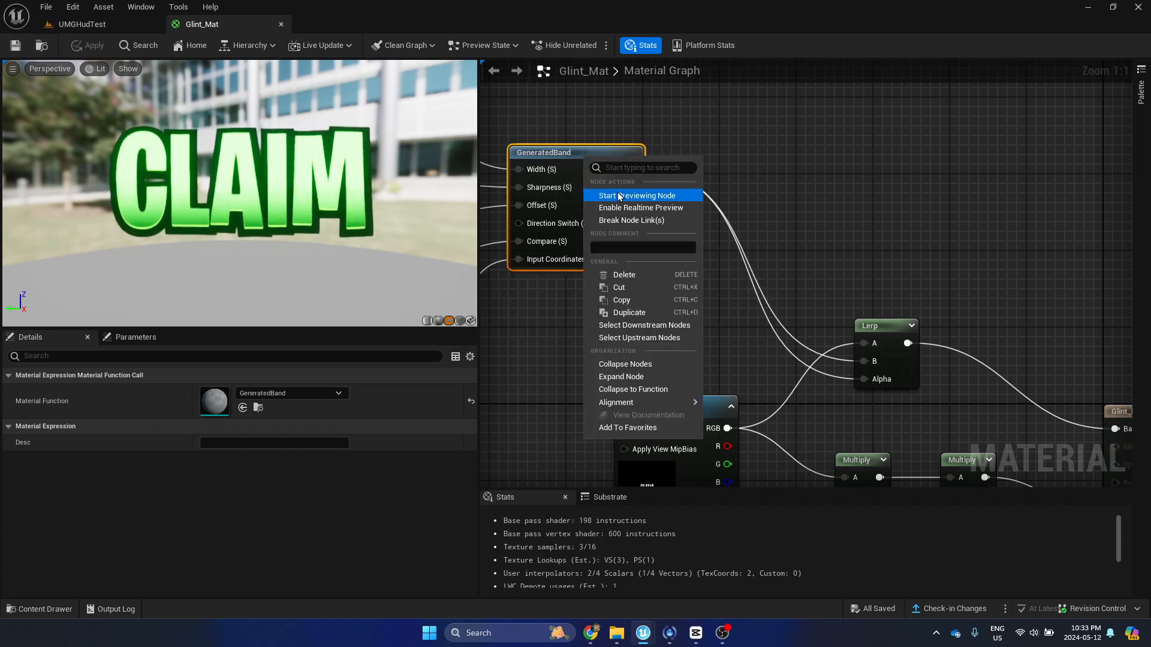
left_click(616, 195)
right_click_drag(694, 175, 926, 166)
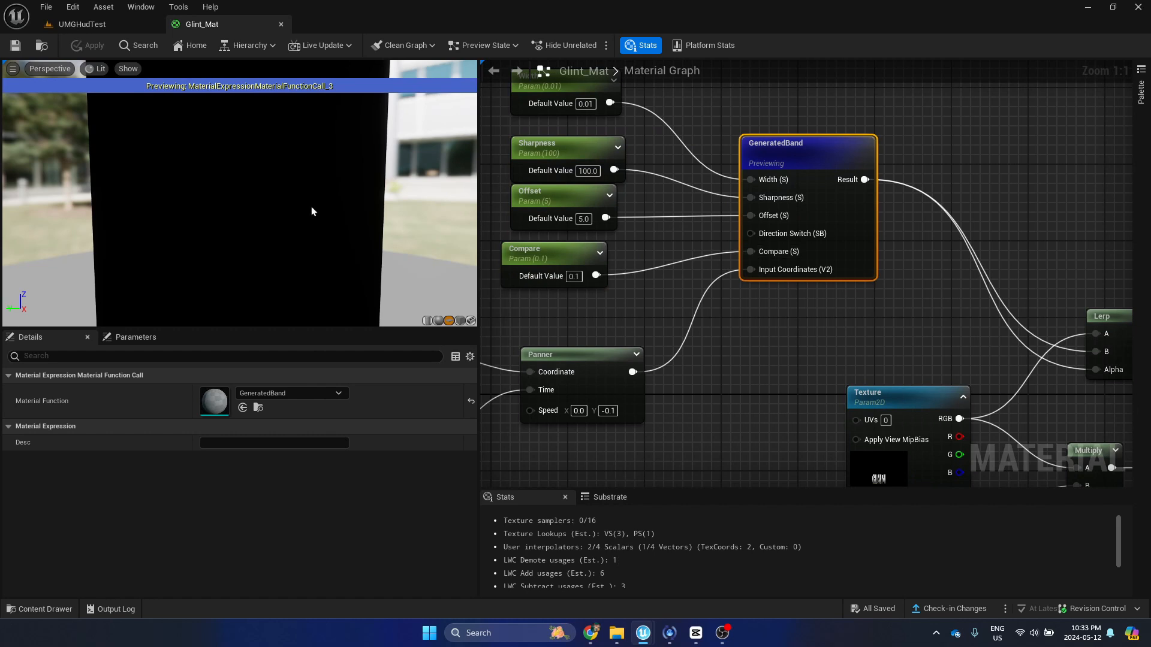
scroll(312, 211, "down", 4)
left_click(752, 251, "alt")
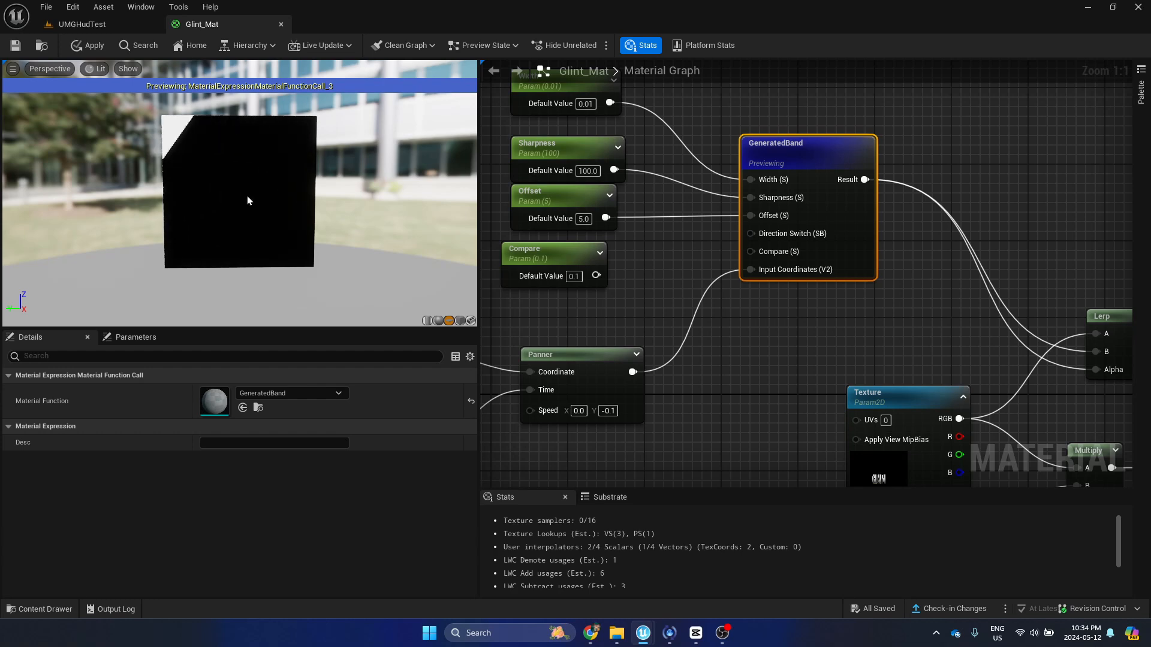
left_click_drag(597, 275, 750, 251)
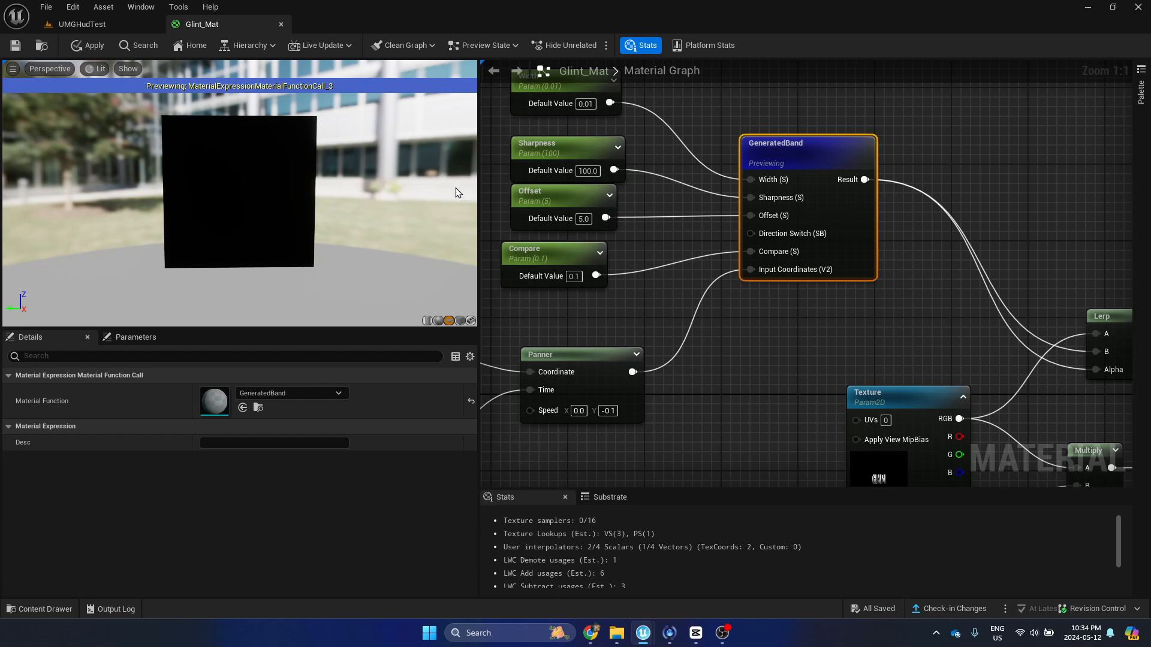
- Review the graph's band parameters, UV rotation and scaling nodes, texture tint, sprite and bobbing sections
left_click_drag(545, 209, 547, 218)
right_click_drag(562, 151, 1079, 60)
right_click_drag(709, 329, 632, 333)
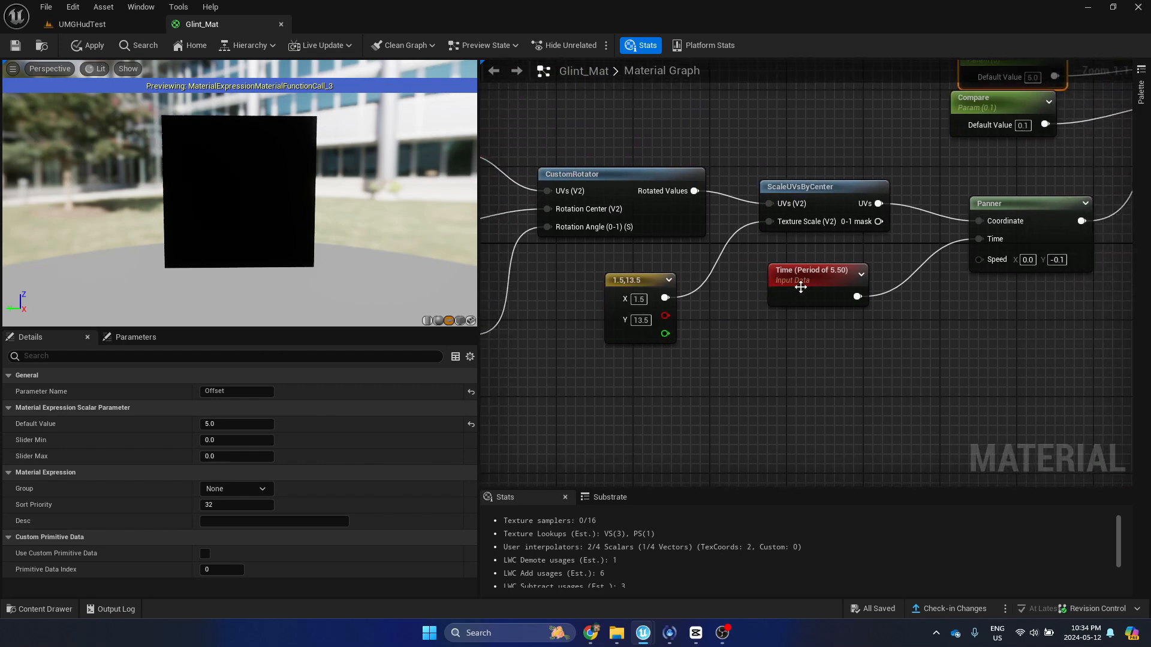
right_click_drag(523, 239, 756, 246)
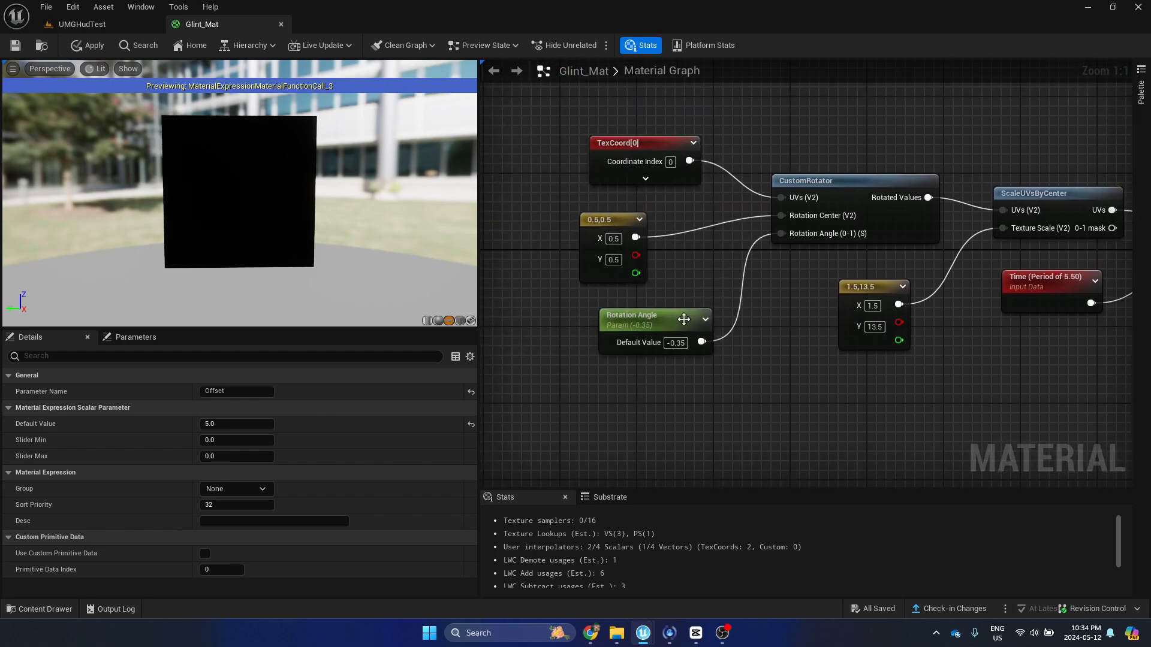
right_click_drag(833, 252, 688, 259)
right_click_drag(990, 321, 553, 168)
scroll(788, 255, "down", 3)
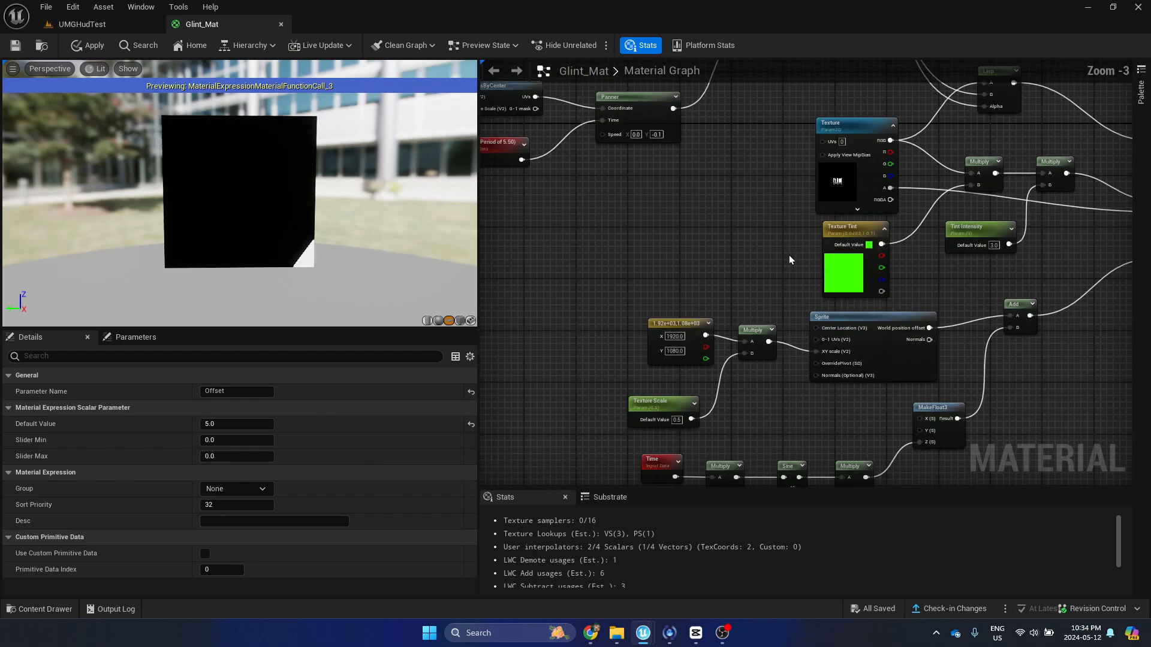
right_click_drag(789, 254, 649, 223)
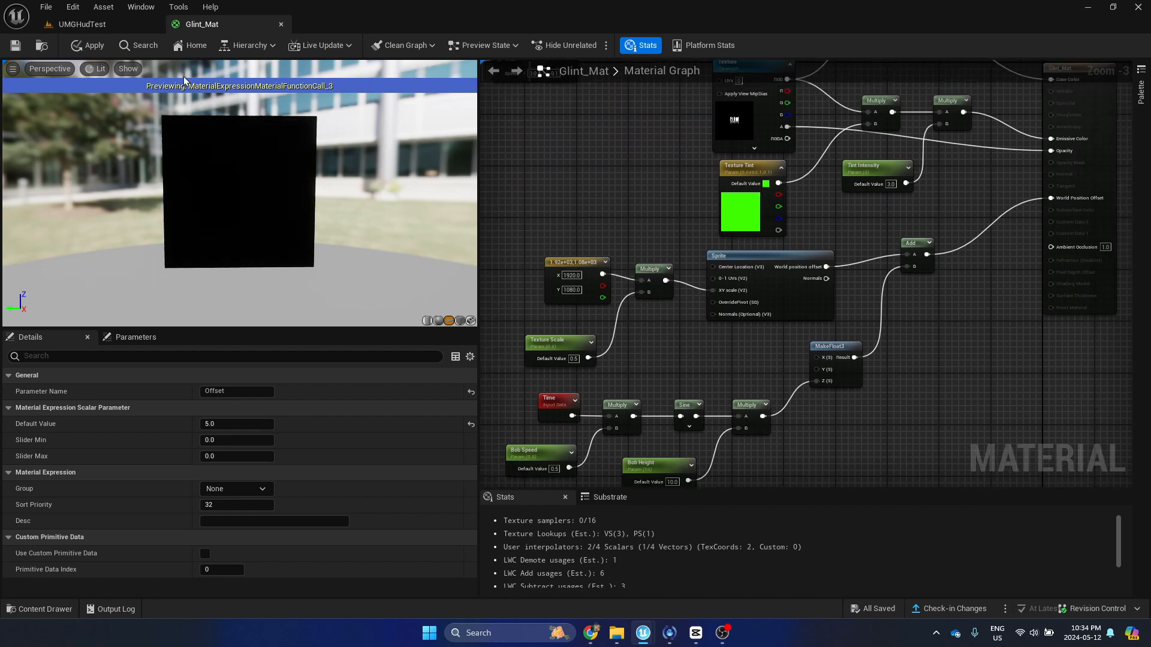
right_click_drag(680, 152, 686, 286)
- Stop the GeneratedBand node preview and apply the changes to the material
right_click(724, 143)
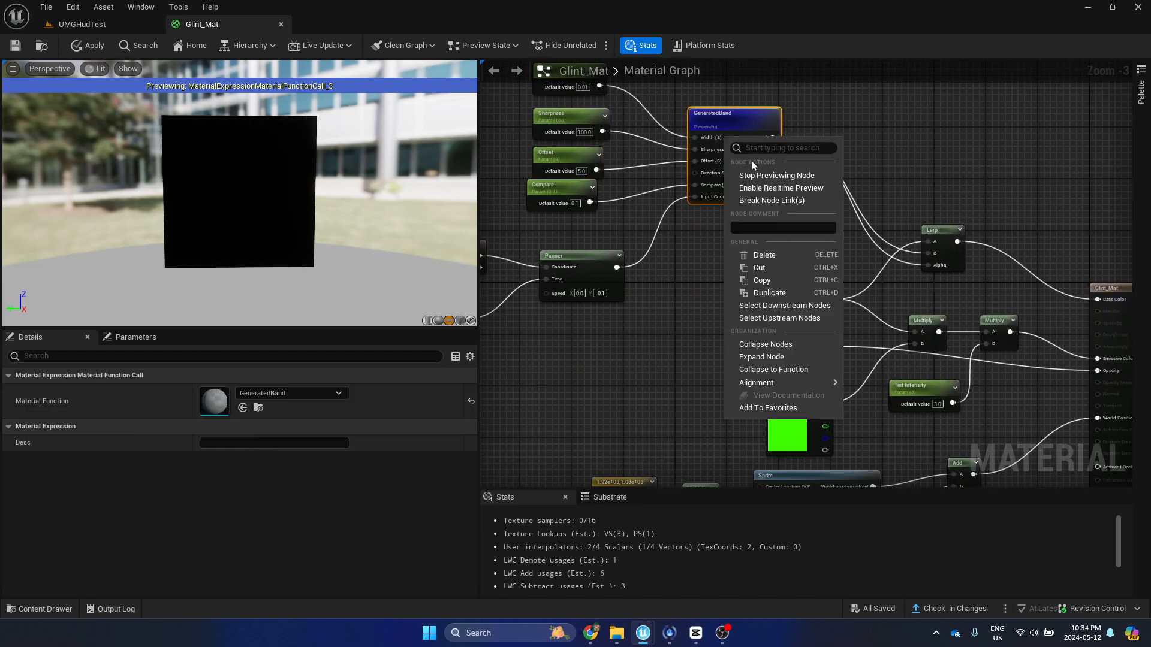
left_click(754, 171)
left_click(89, 45)
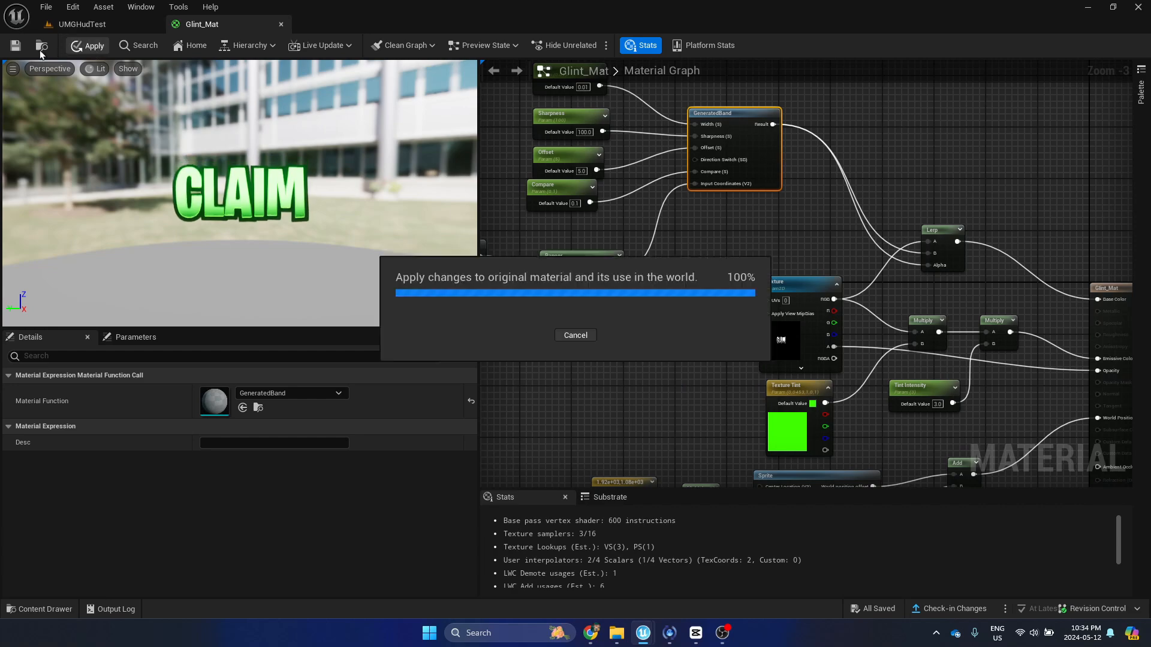
- Switch to the UMGHudTest level and place a Plane shape on an open area of the ground
left_click(82, 24)
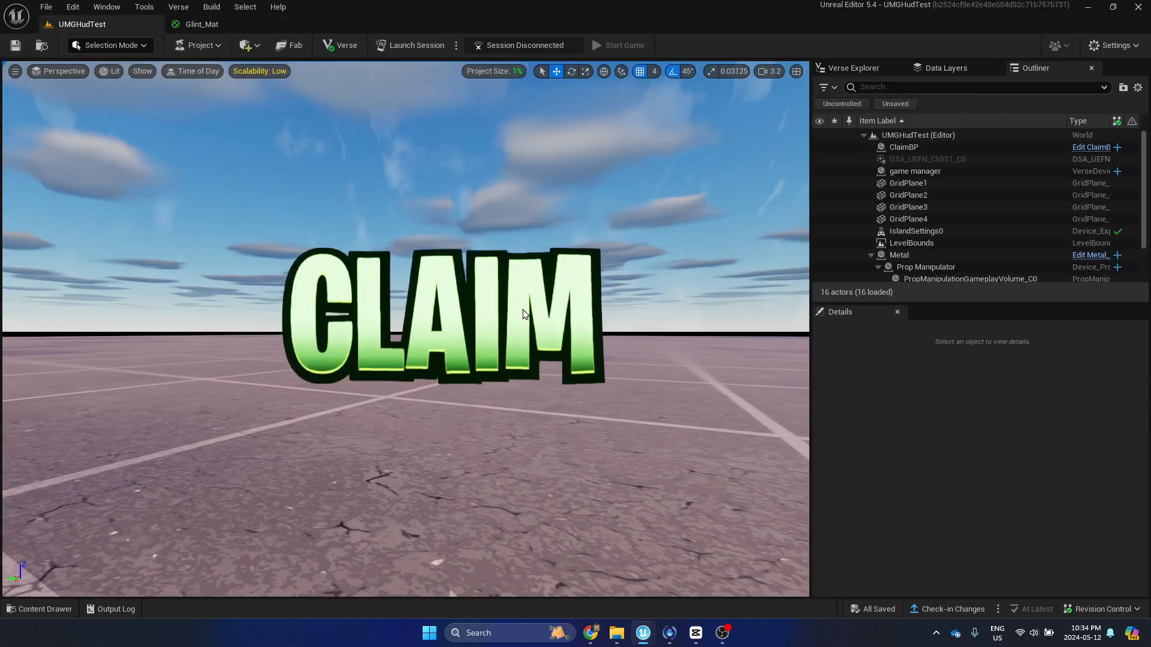
right_click_drag(459, 217, 364, 170)
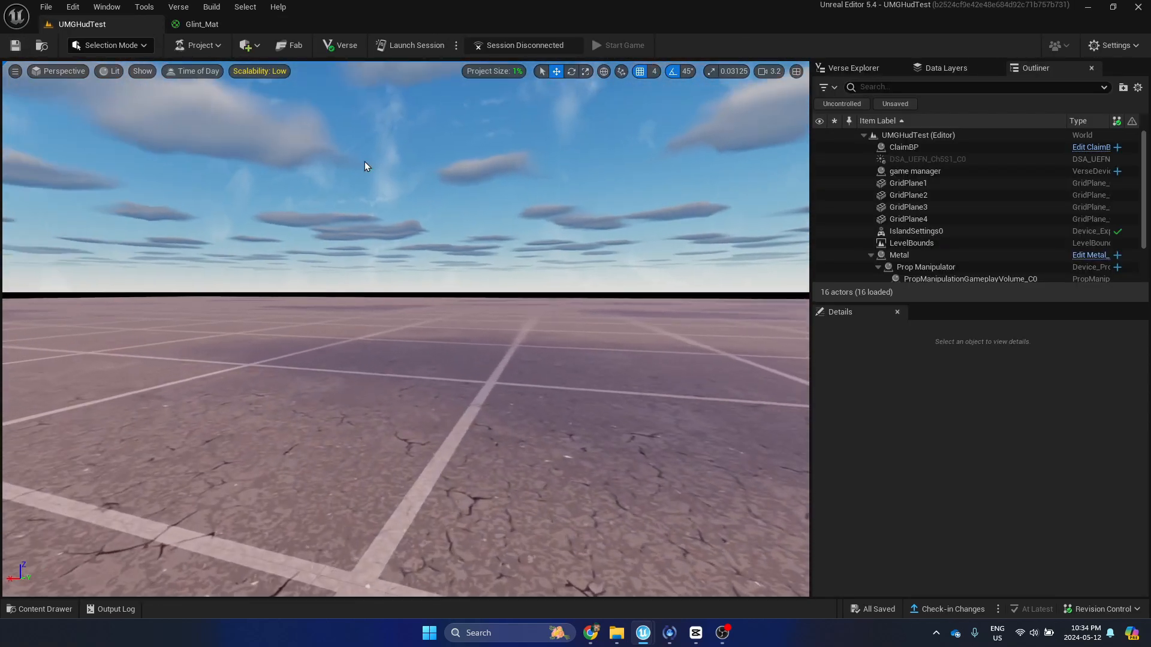
left_click(246, 45)
mouse_move(271, 146)
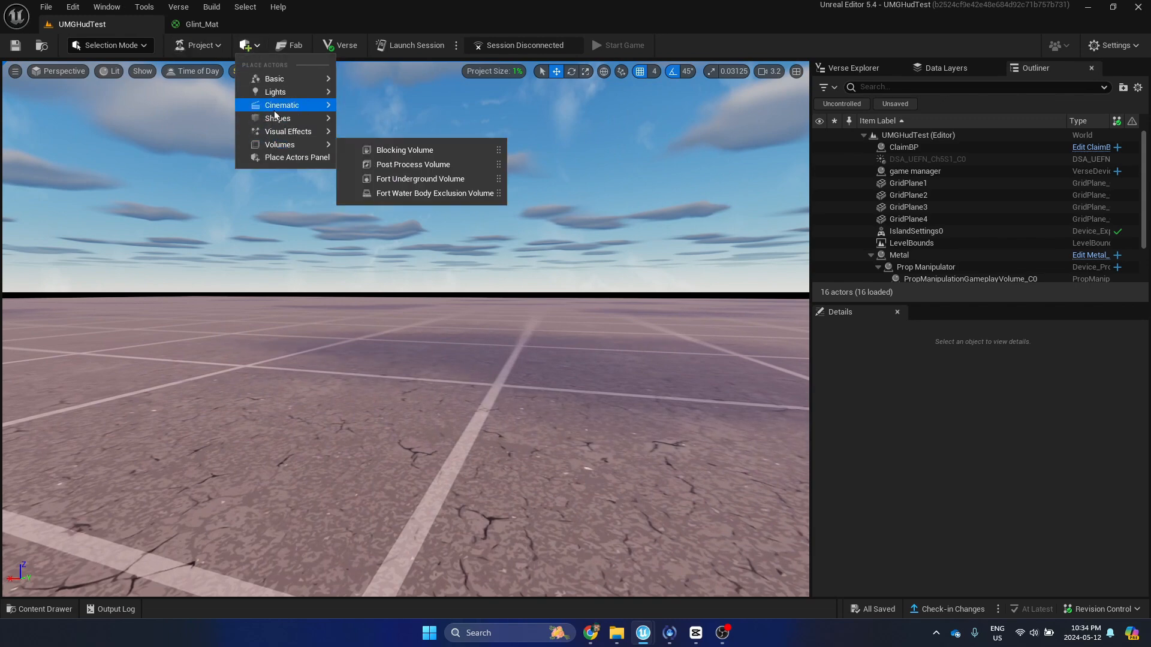
mouse_move(338, 118)
left_click(385, 181)
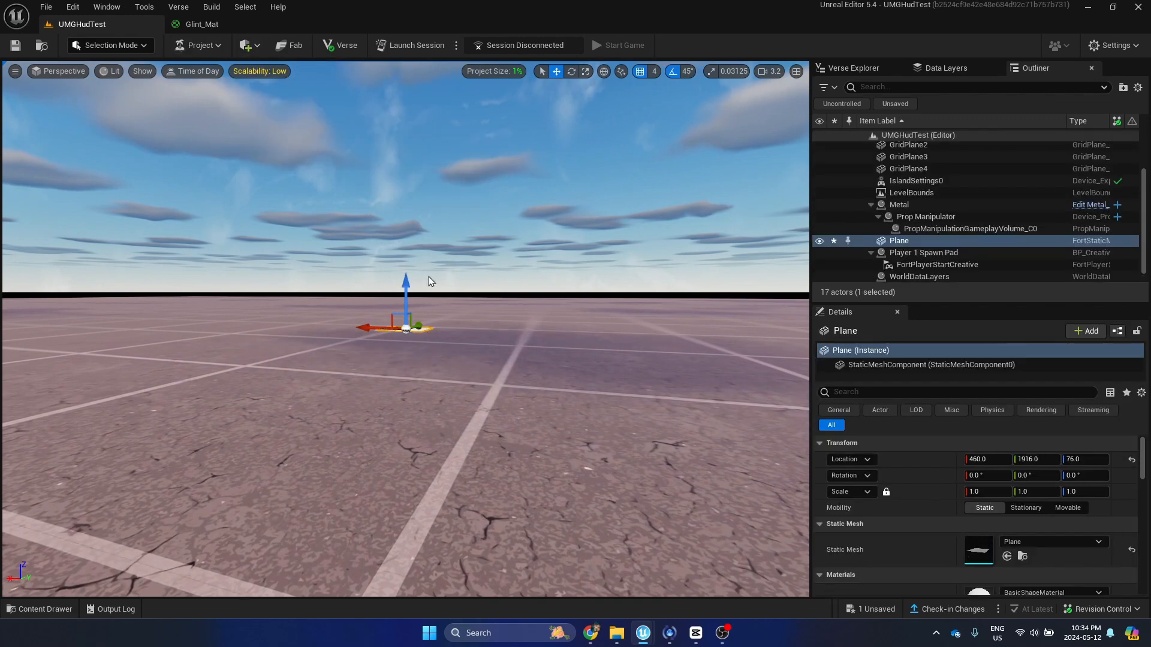
- Raise the new plane to a Z location of 212 and apply the Glint_Mat material to it
key("f")
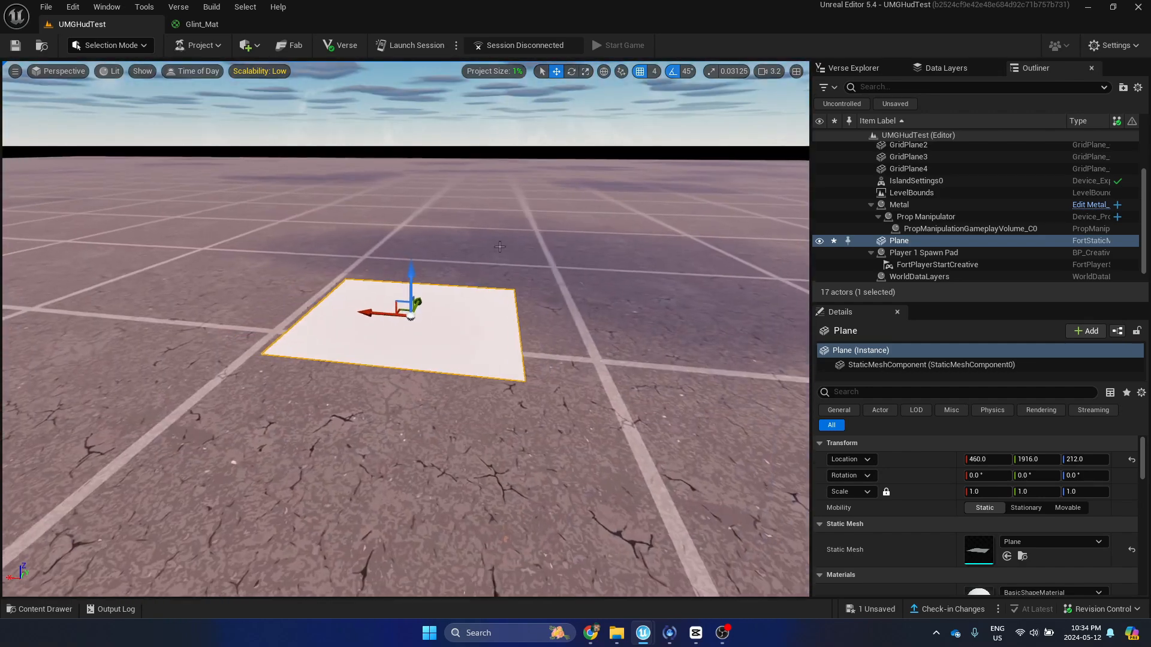
scroll(1000, 502, "down", 2)
key("ctrl+space")
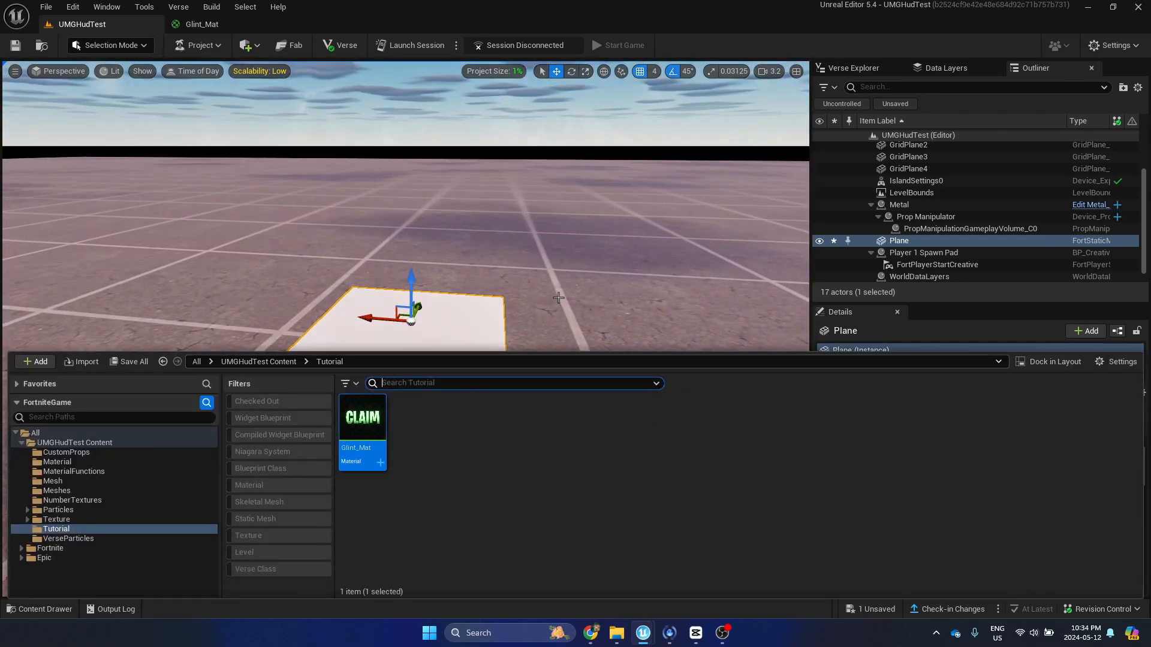
left_click_drag(363, 428, 420, 318)
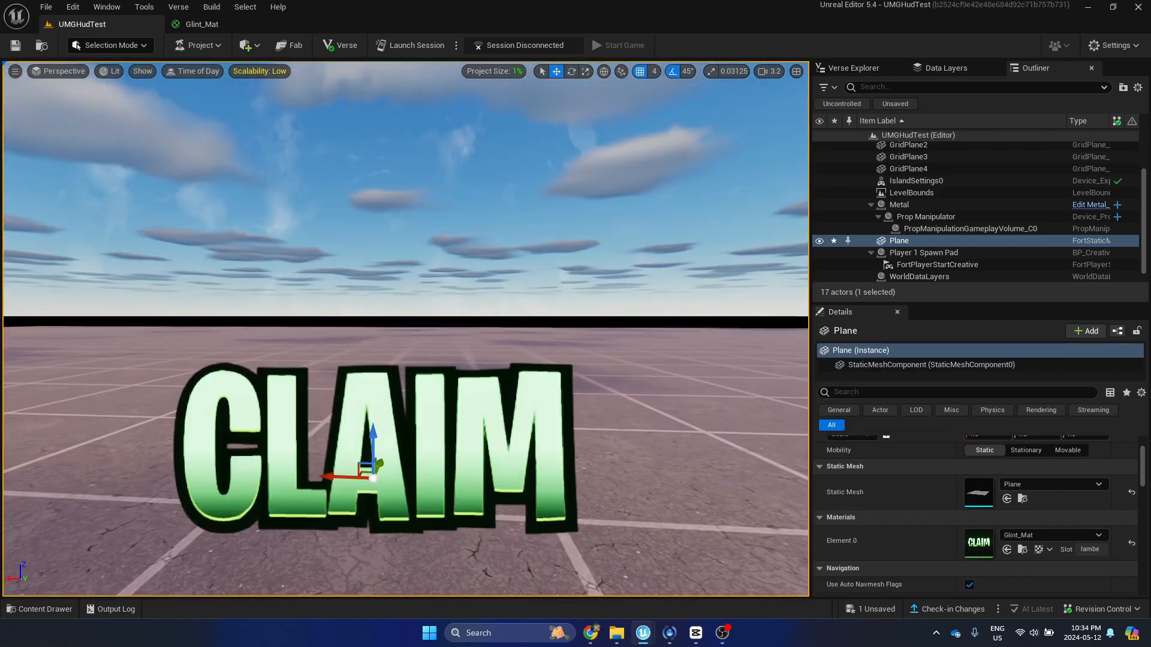
- Inspect the claim sprite on the plane from several distances and angles in the level
key("Escape")
right_click_drag(405, 328, 448, 347)
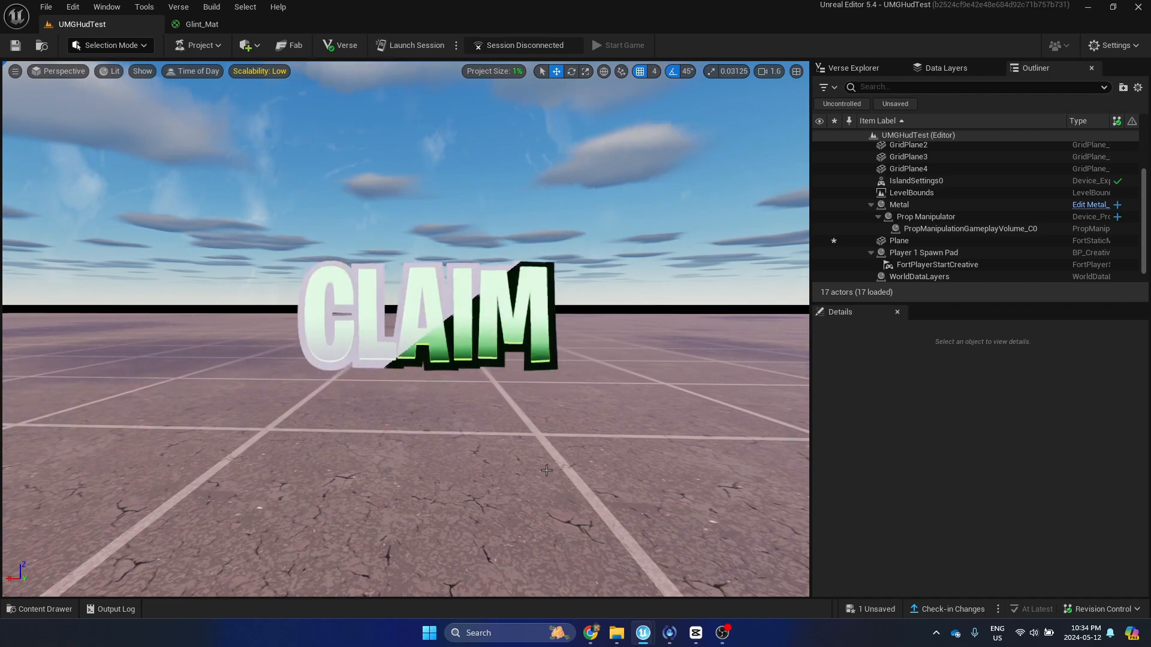
left_click(508, 402)
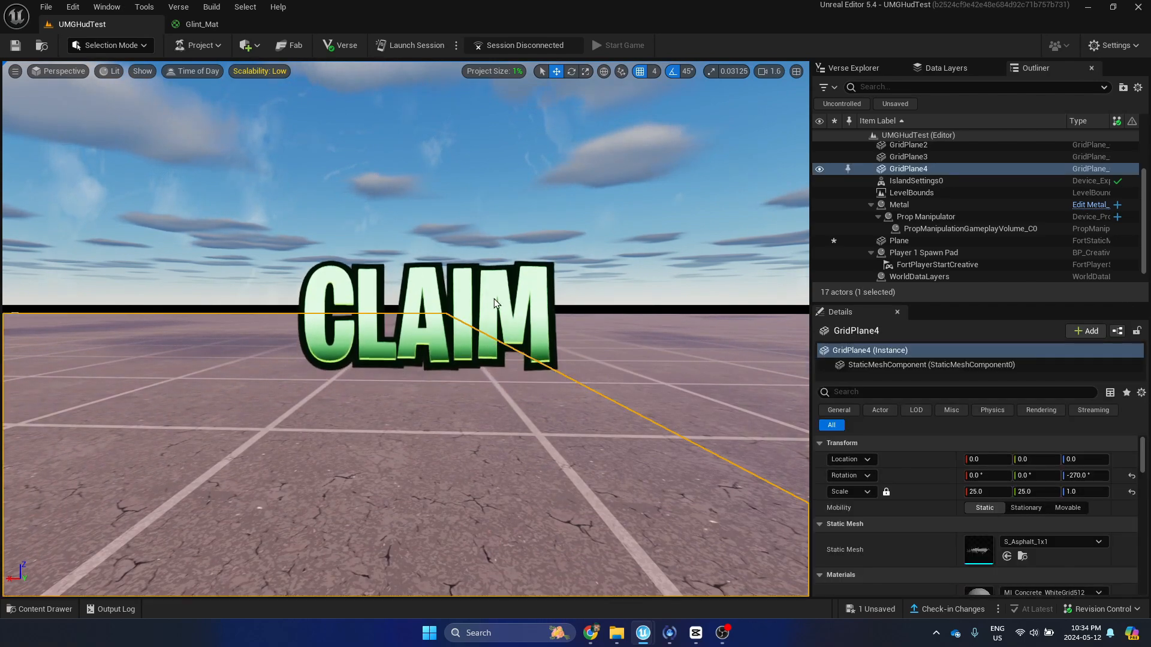
key("Escape")
mouse_move(508, 402)
right_mouse_down()
mouse_move(540, 414)
mouse_move(515, 408)
mouse_move(538, 325)
mouse_move(560, 324)
mouse_move(203, 300)
right_mouse_up()
scroll(534, 342, "up", 2)
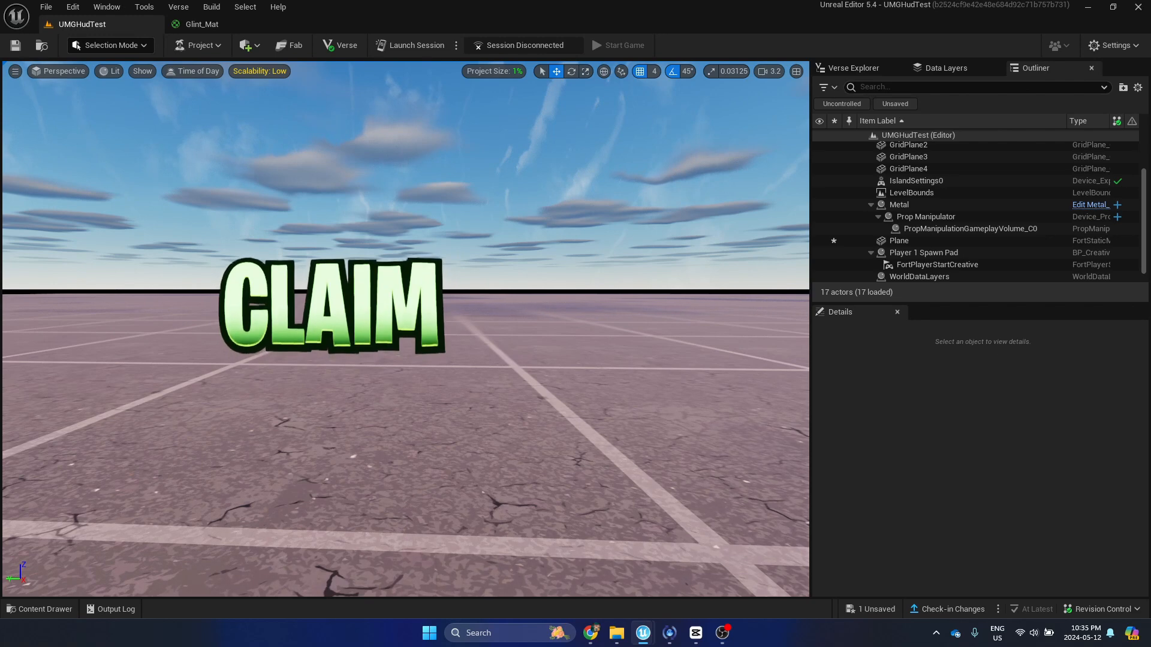
right_click_drag(203, 300, 155, 291)
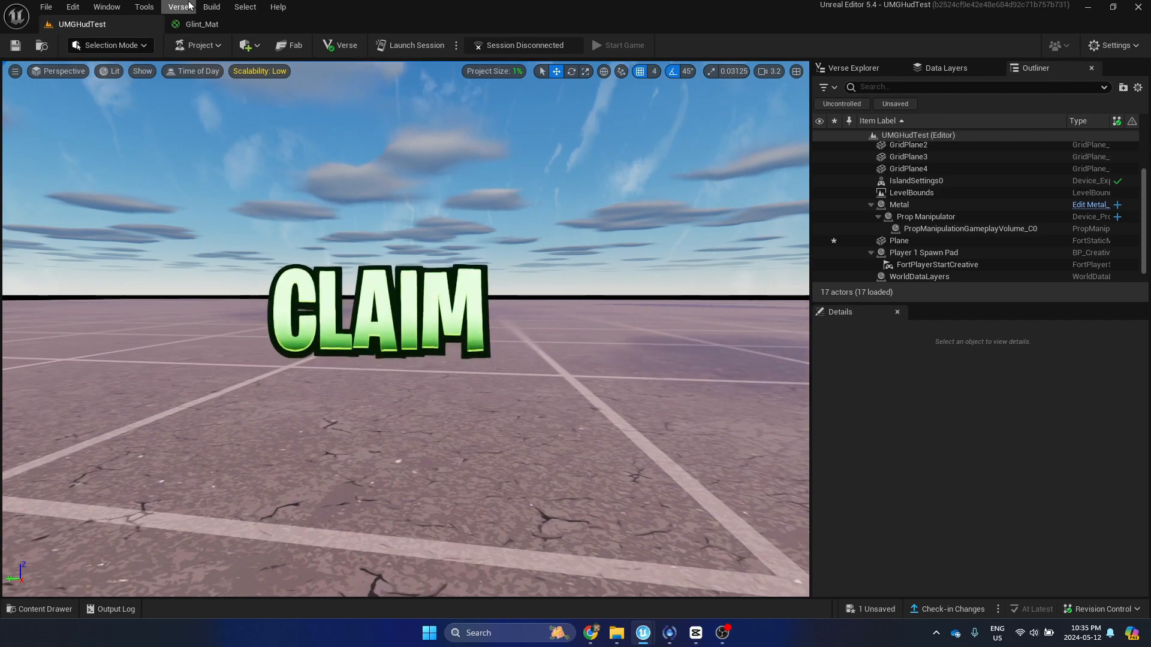
- Add a Multiply node after GeneratedBand in Glint_Mat and move the band's two Lerp connections onto its output
left_click(202, 24)
scroll(729, 242, "up", 4)
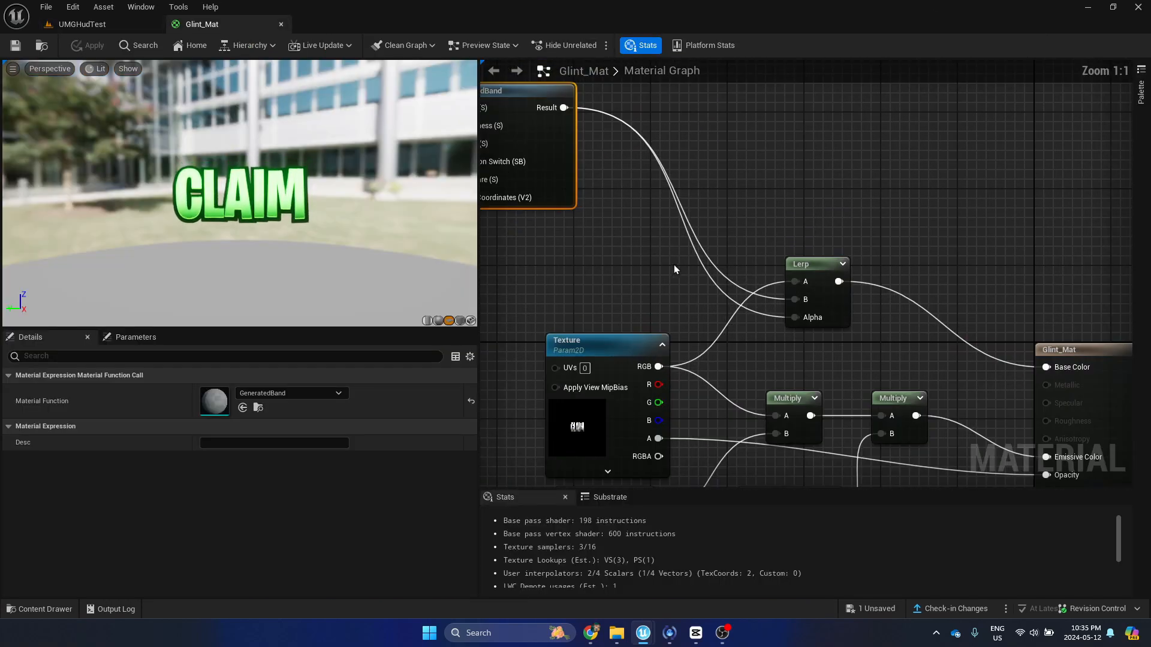
left_click_drag(606, 176, 597, 185)
right_click_drag(729, 231, 735, 211)
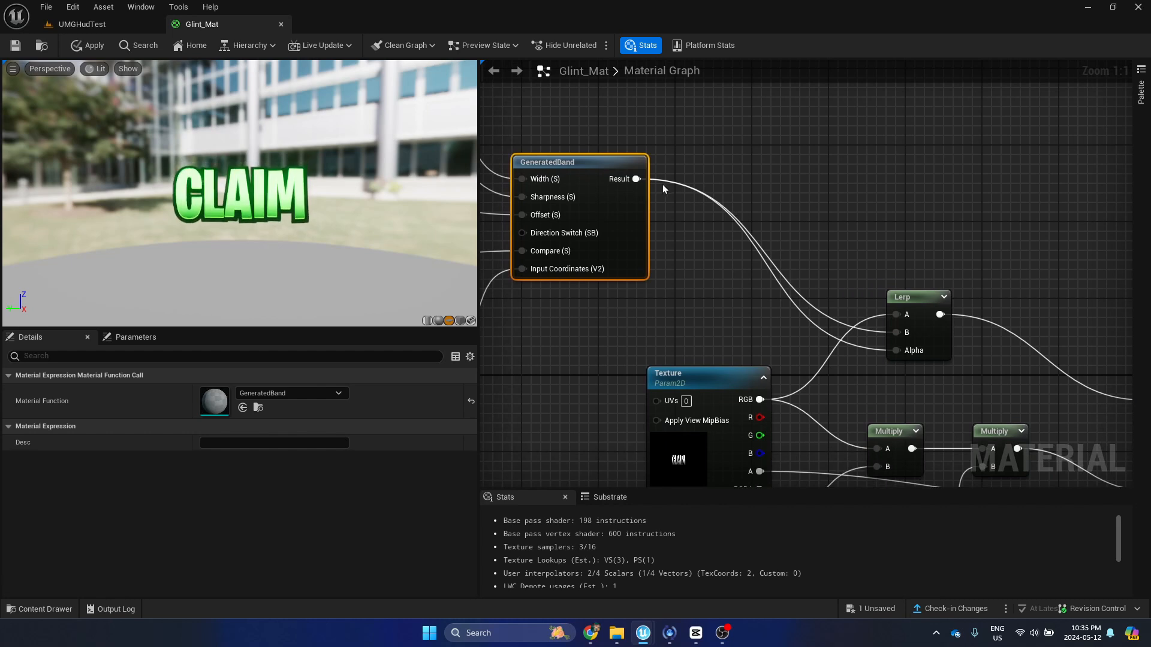
key("m")
left_click(697, 182)
left_click_drag(636, 178, 756, 205, "ctrl")
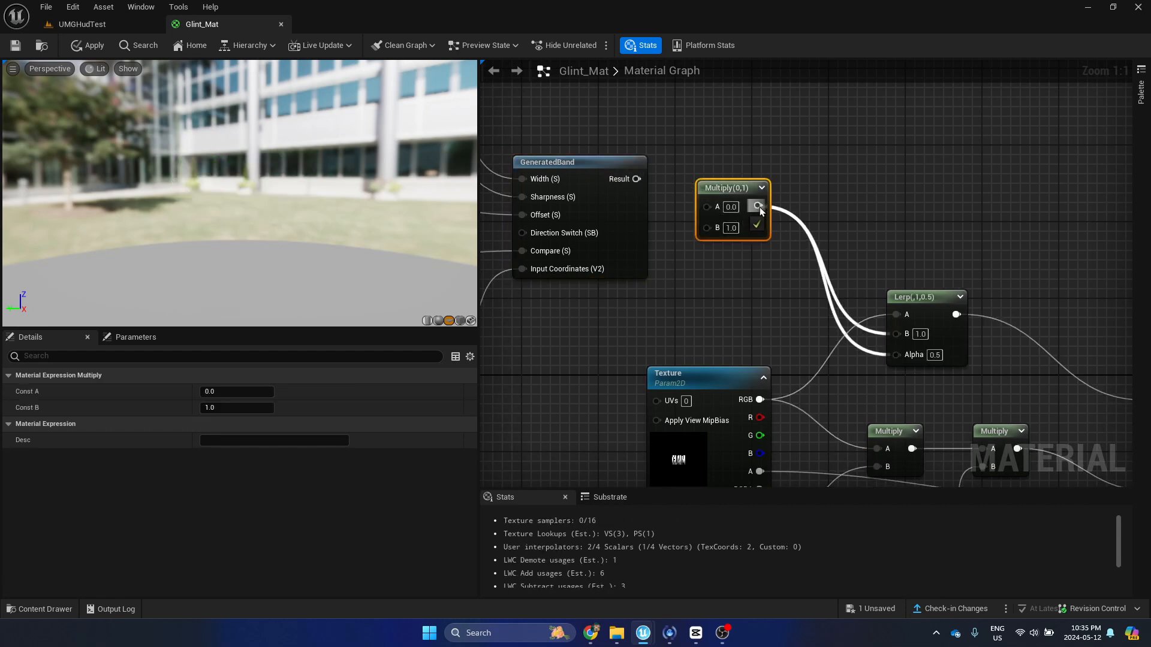
- Add a white 1,1,1 three-component constant and connect it to the new Multiply's B input, with the GeneratedBand result in A
right_click_drag(579, 322, 639, 309)
key("3")
left_click(638, 297)
left_click_drag(637, 296, 543, 284)
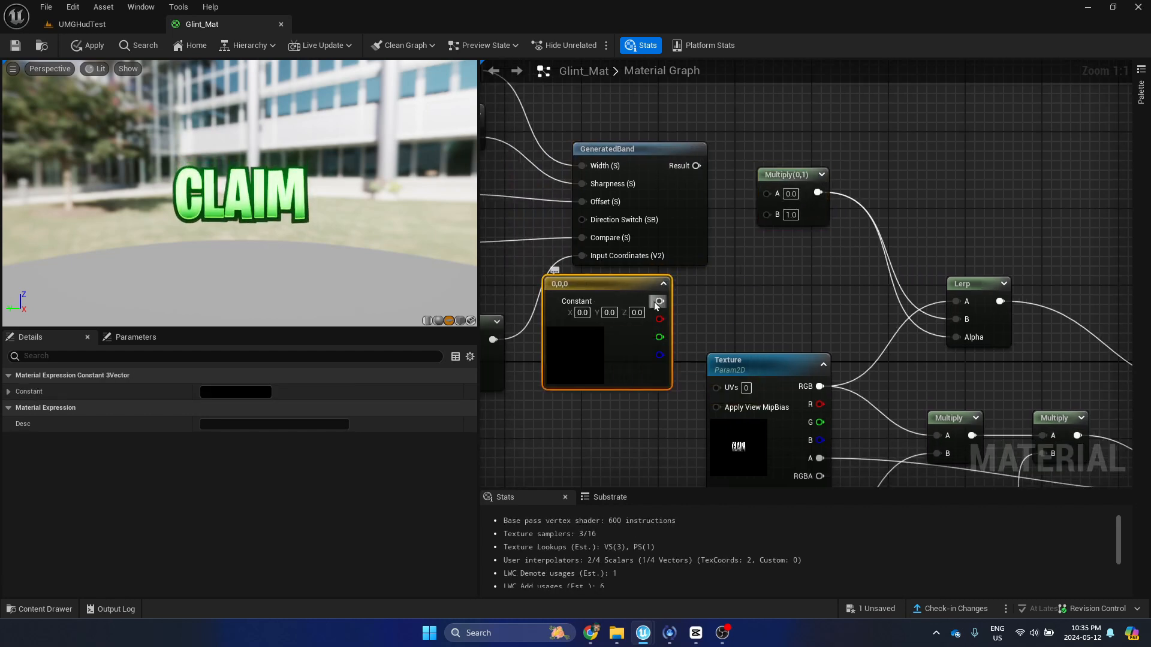
left_click_drag(759, 218, 767, 214)
double_click(602, 344)
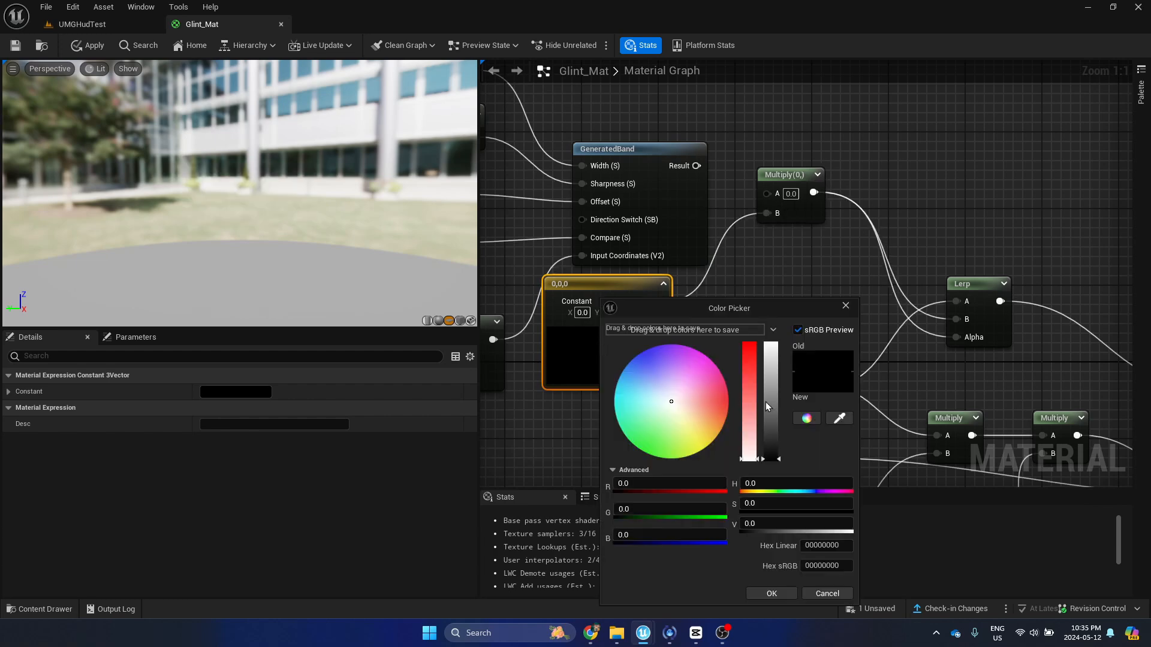
left_click_drag(765, 402, 771, 344)
left_click(772, 593)
left_click_drag(697, 166, 767, 193)
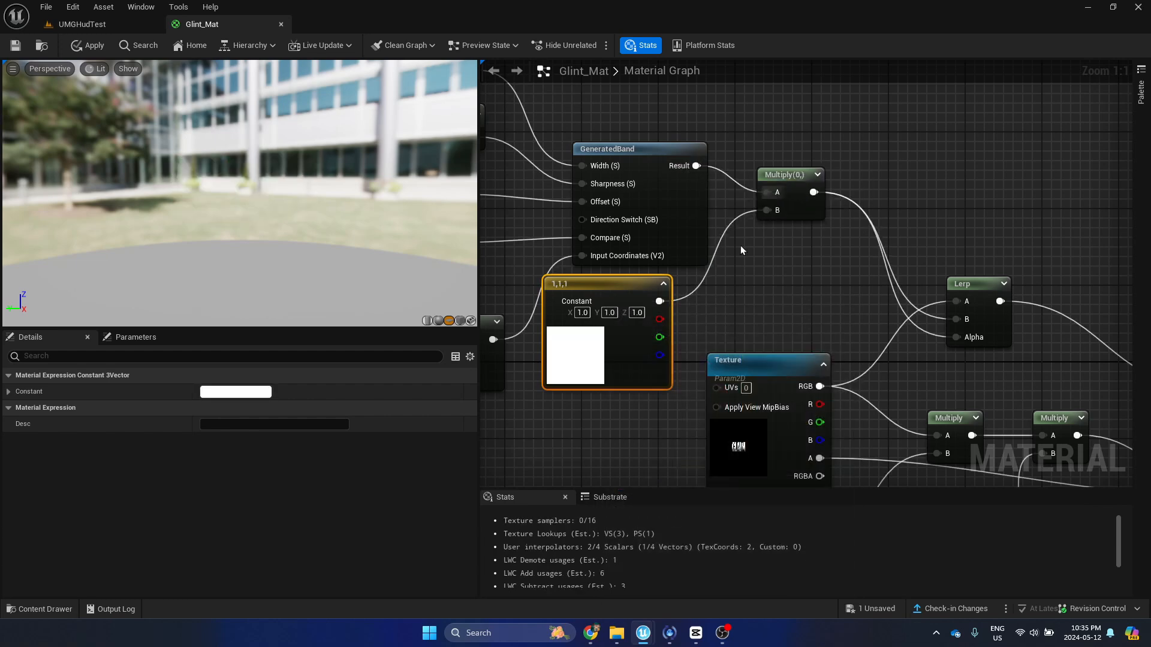
- Reposition the white constant and its Multiply node for a tidier layout, and check the glint in the material preview
left_click_drag(607, 289, 616, 308)
right_click_drag(735, 272, 672, 243)
left_click_drag(720, 147, 736, 131)
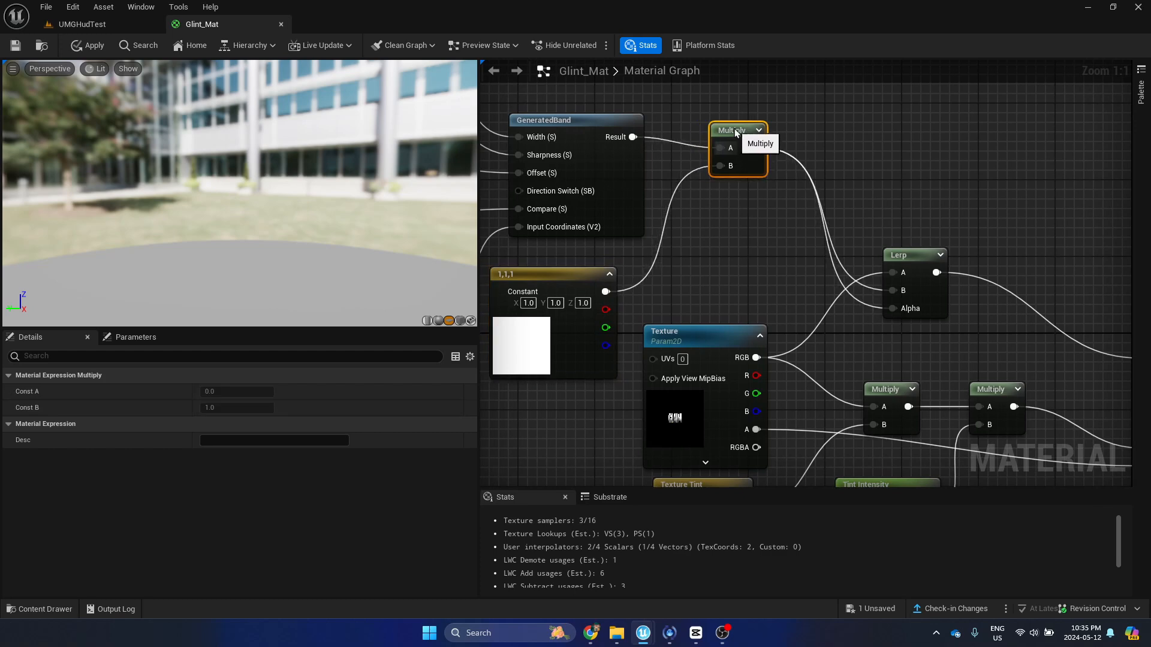
right_click_drag(781, 266, 615, 124)
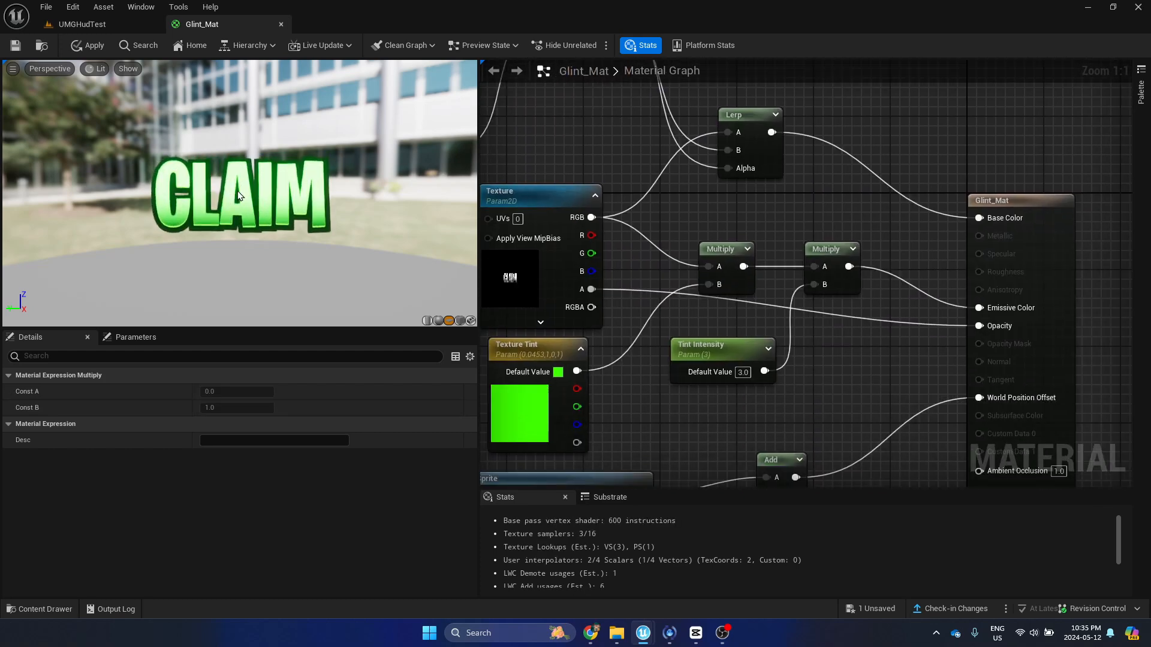
right_click_drag(615, 165, 656, 220)
right_click_drag(535, 136, 732, 195)
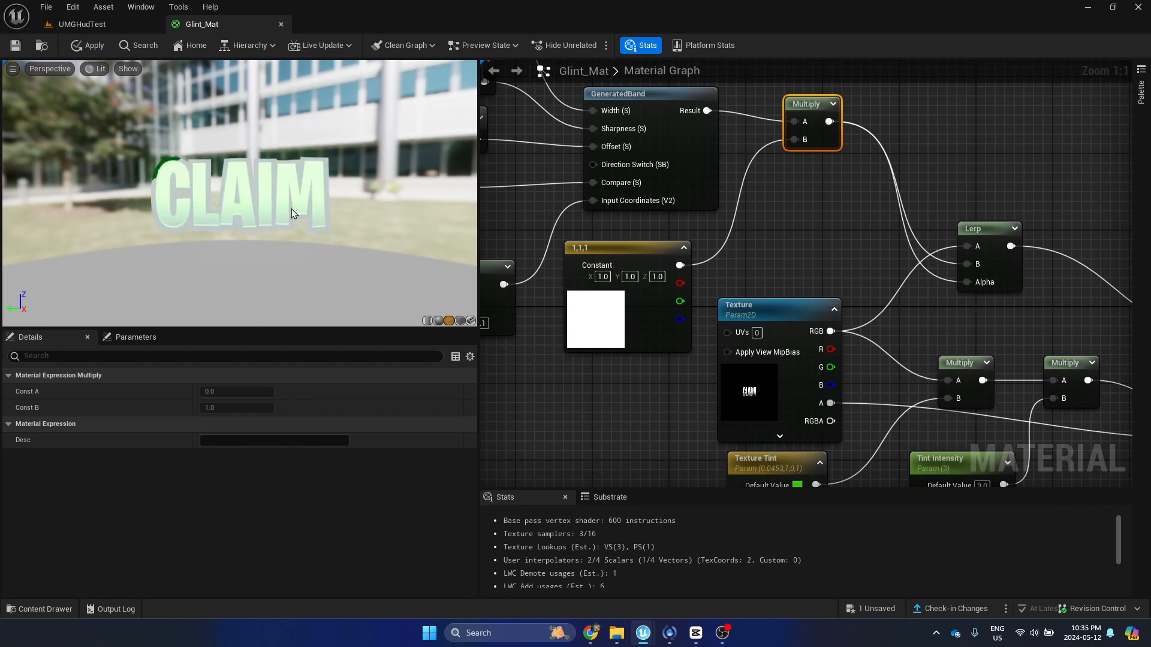
- Set the Tint Intensity parameter's default value to 5, and apply and save the material
right_click_drag(914, 318, 701, 153)
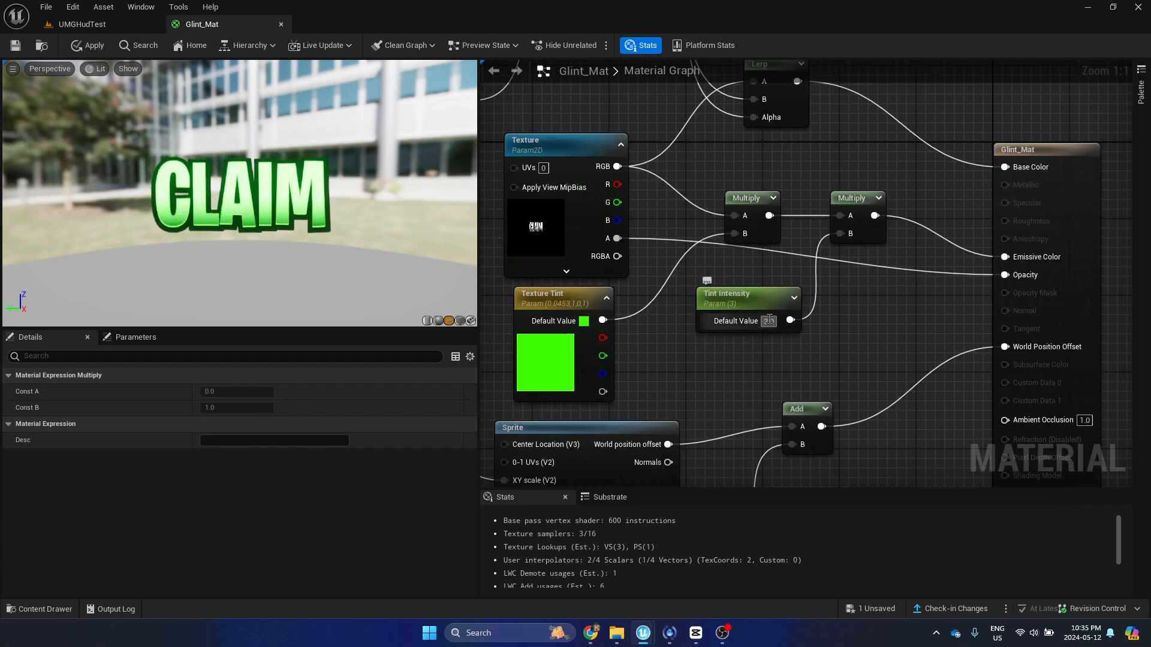
type("5")
key("Return")
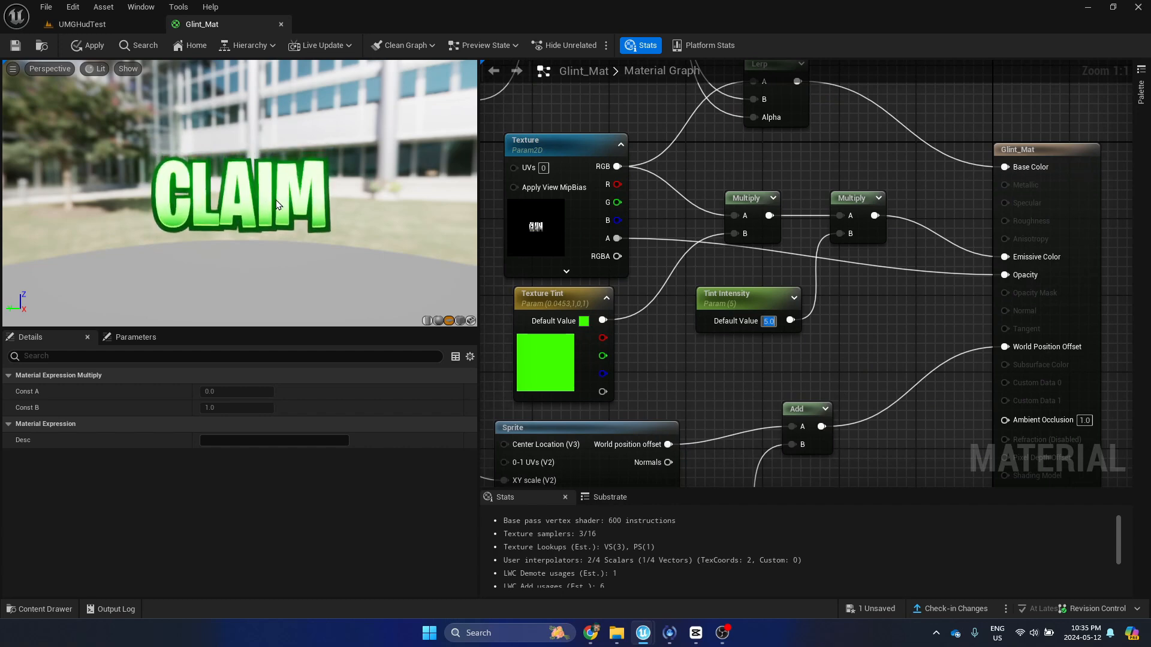
left_click(89, 47)
left_click(15, 47)
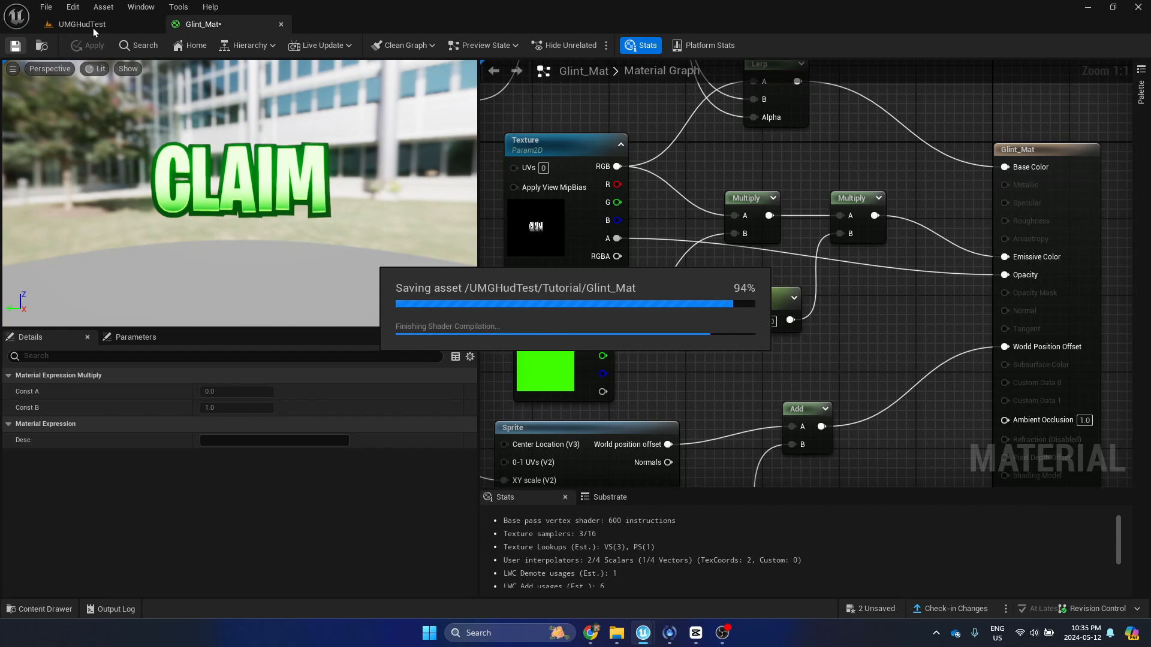
- Check the updated claim sprite in the UMGHudTest level from near and far
left_click(92, 28)
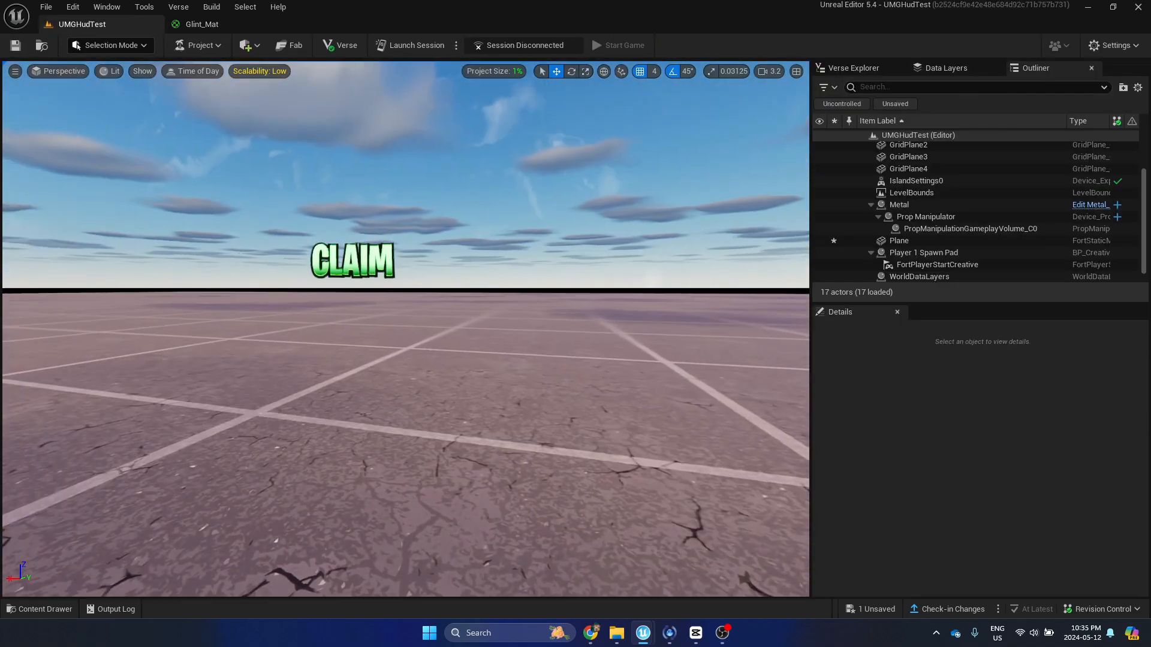
mouse_move(480, 309)
right_mouse_down()
mouse_move(409, 286)
mouse_move(412, 259)
mouse_move(480, 309)
right_mouse_up()
key("w")
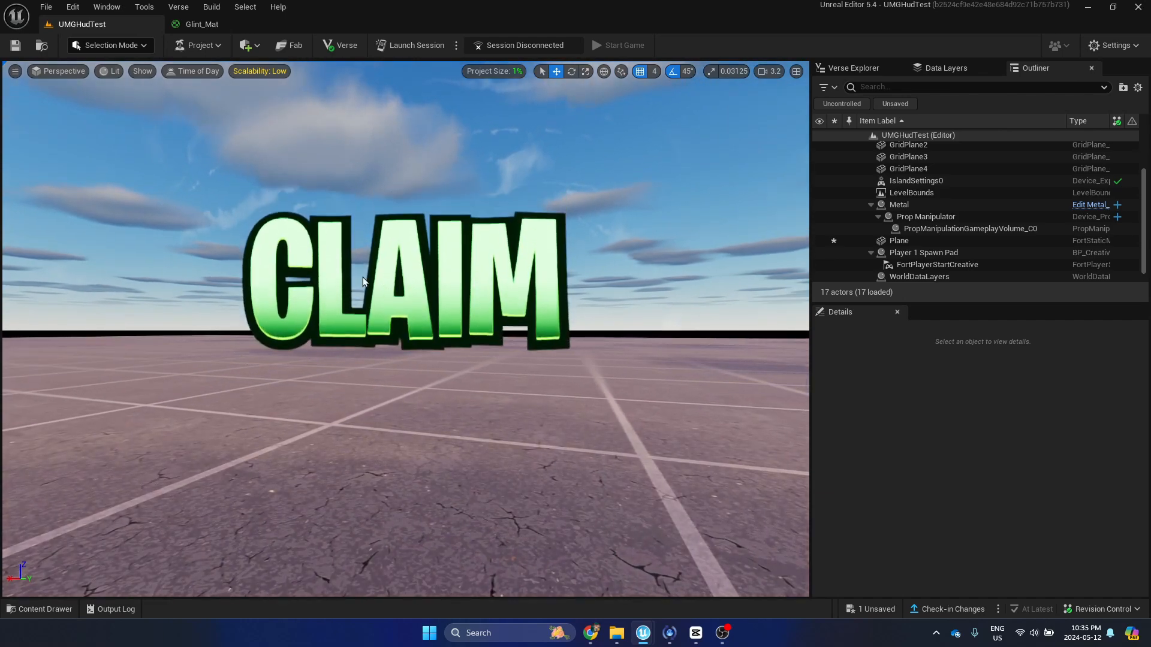
key("s")
mouse_move(416, 278)
right_mouse_down()
mouse_move(414, 307)
mouse_move(384, 300)
mouse_move(414, 329)
mouse_move(416, 278)
right_mouse_up()
key("w")
key("s")
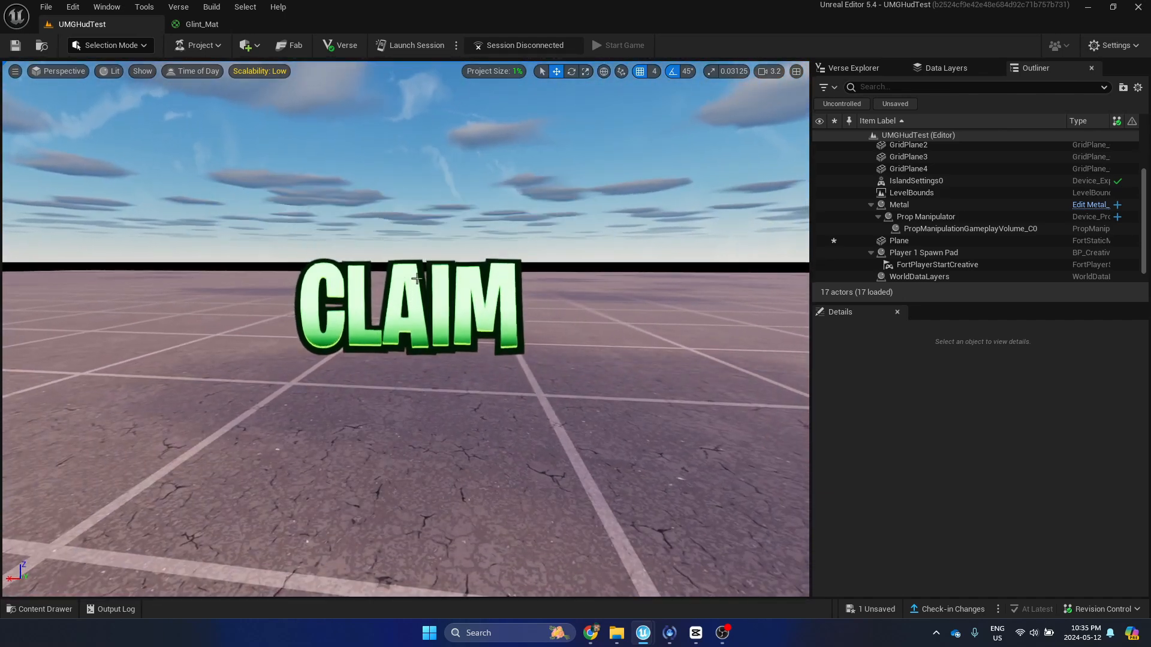
- Compare the sprite's X and Y size constants with the claim texture's dimensions, and review the whole Glint_Mat graph
left_click(204, 24)
right_click_drag(550, 320, 969, 101)
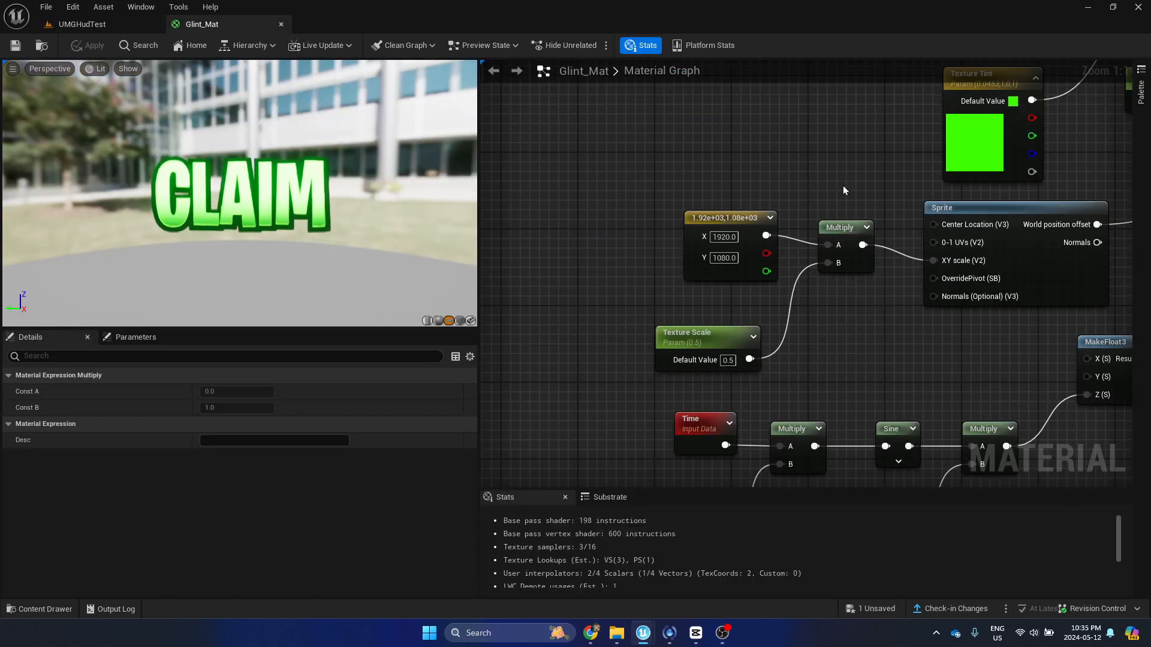
left_click(737, 221)
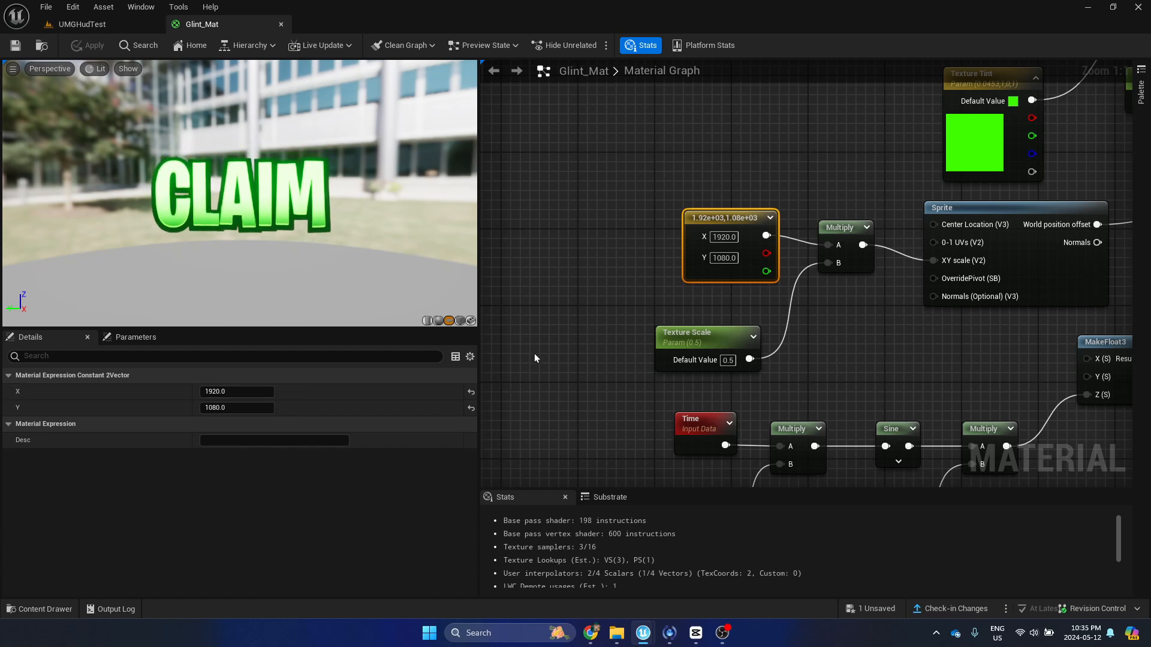
right_click_drag(881, 66, 775, 242)
left_click(883, 217)
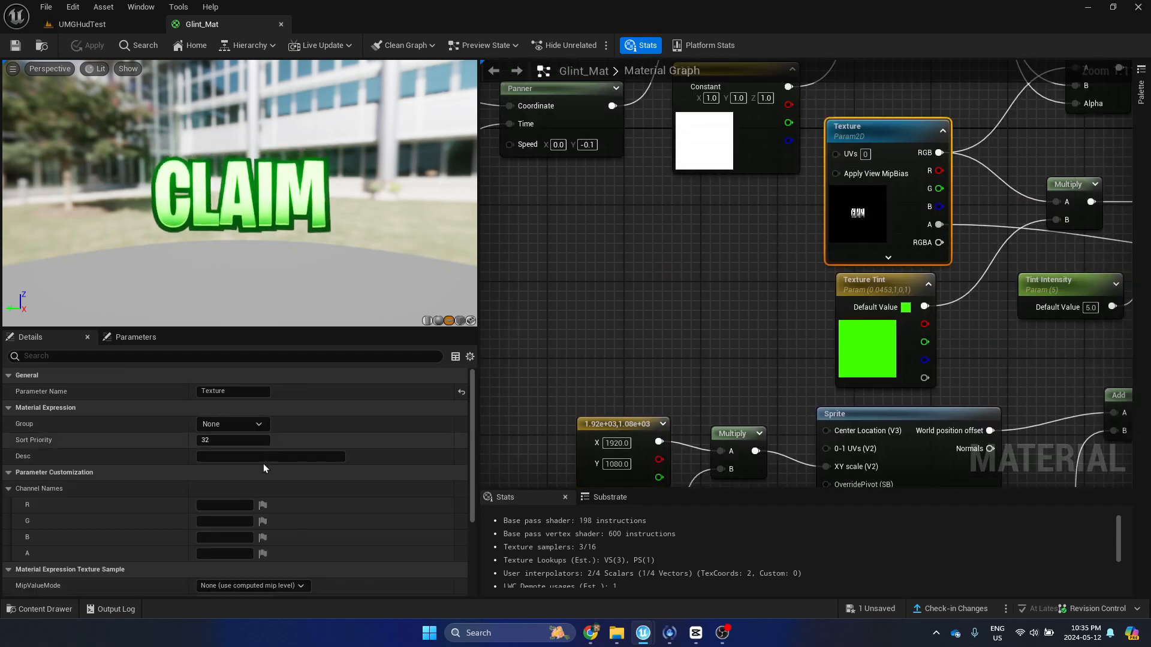
scroll(264, 468, "down", 5)
left_click(254, 553)
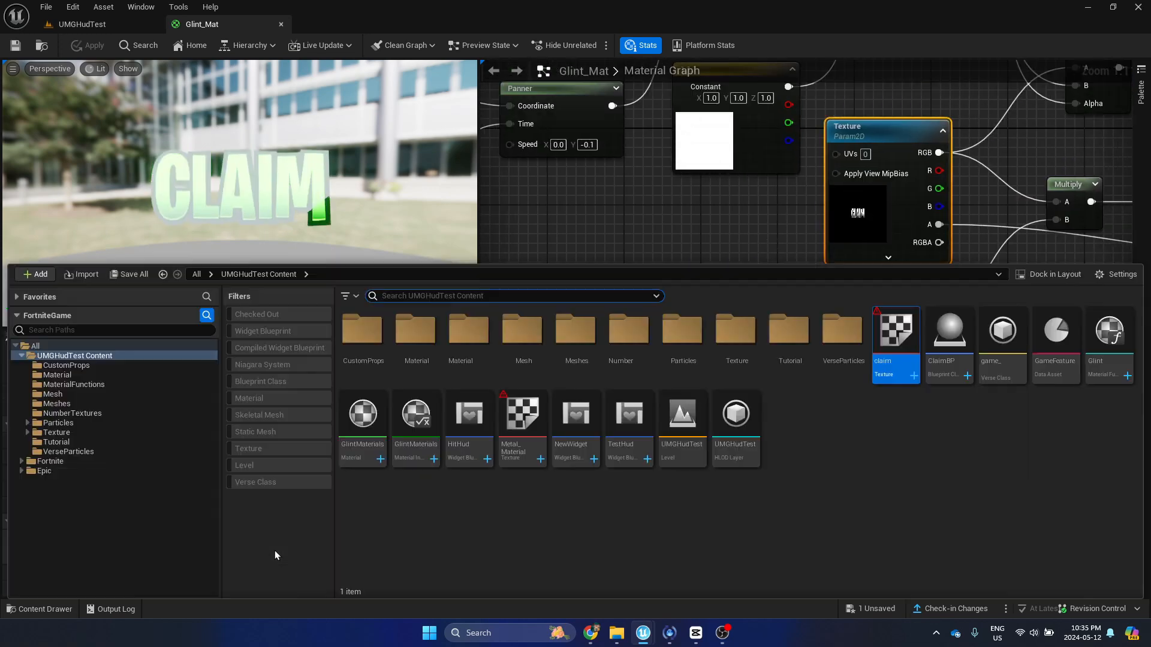
mouse_move(892, 356)
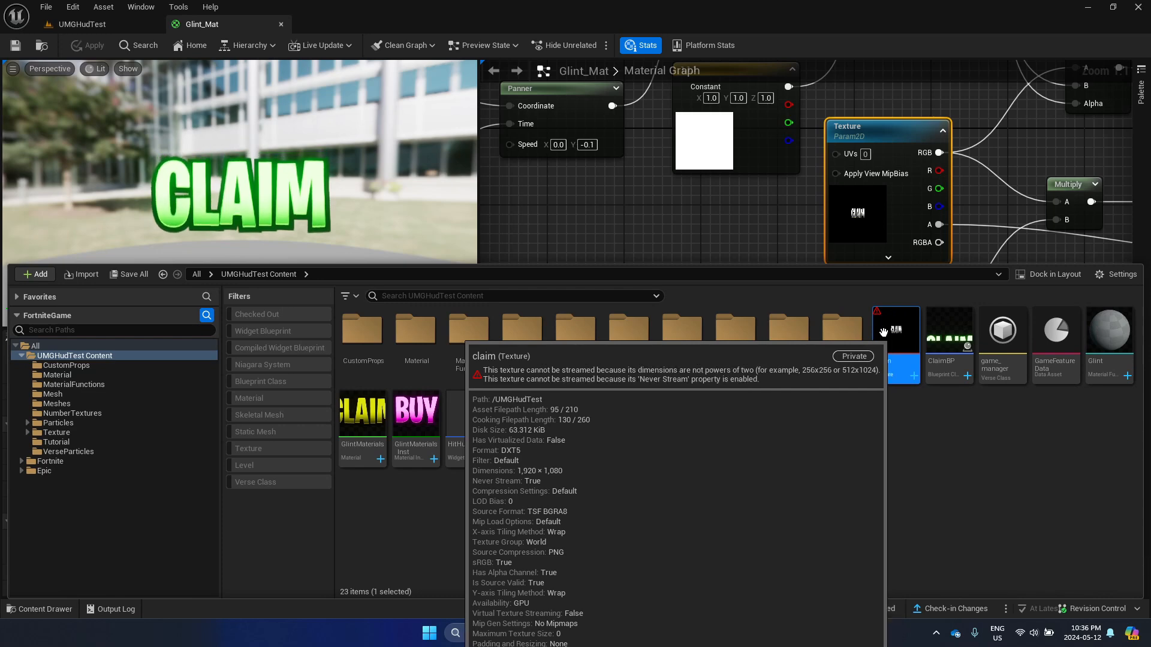
left_click(743, 225)
right_click_drag(649, 352, 642, 181)
scroll(649, 273, "down", 4)
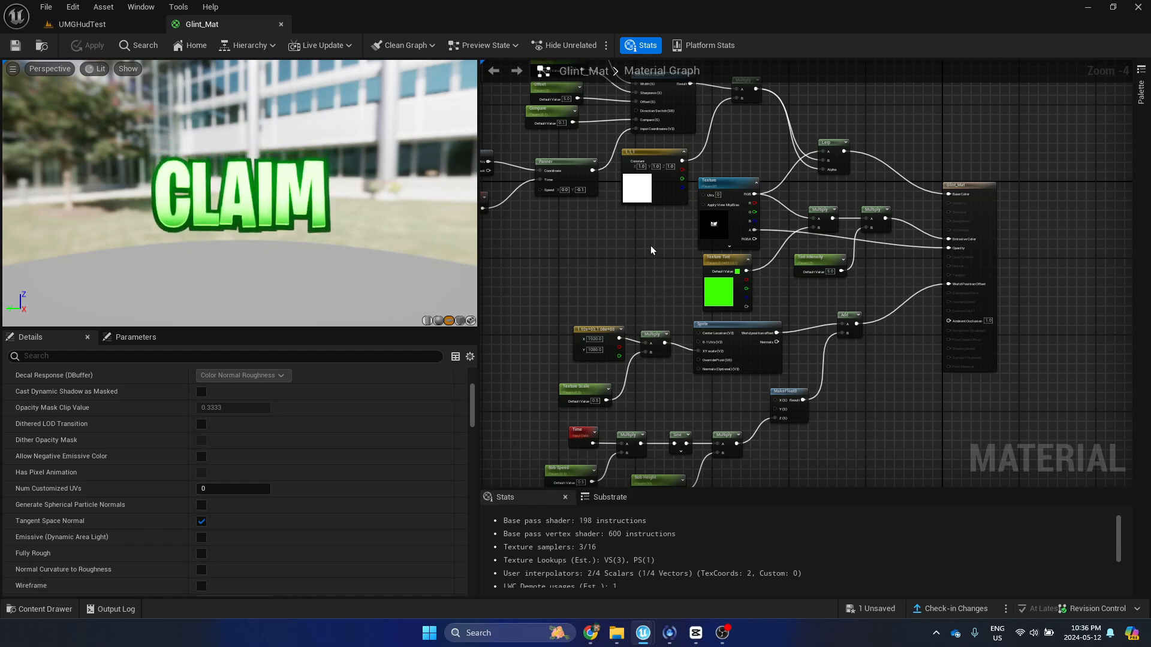
right_click_drag(650, 246, 700, 297)
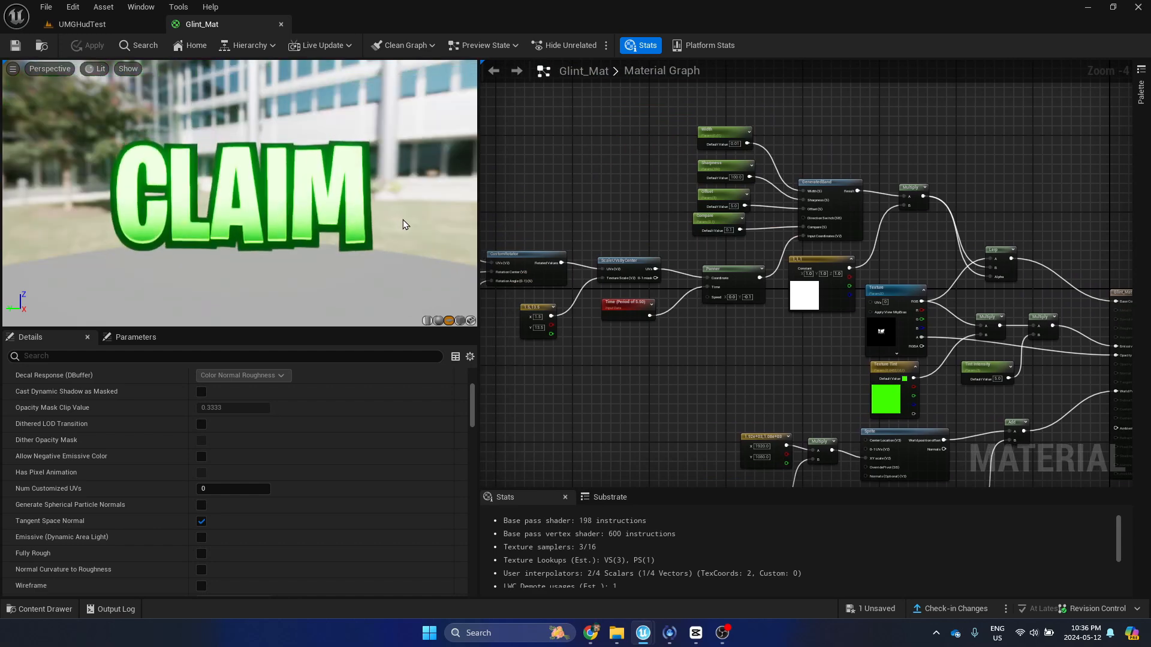
- Place the SM_Cyllinder_Round mesh from the Mesh folder on the ground beside the claim sprite in the UMGHudTest level
left_click(109, 28)
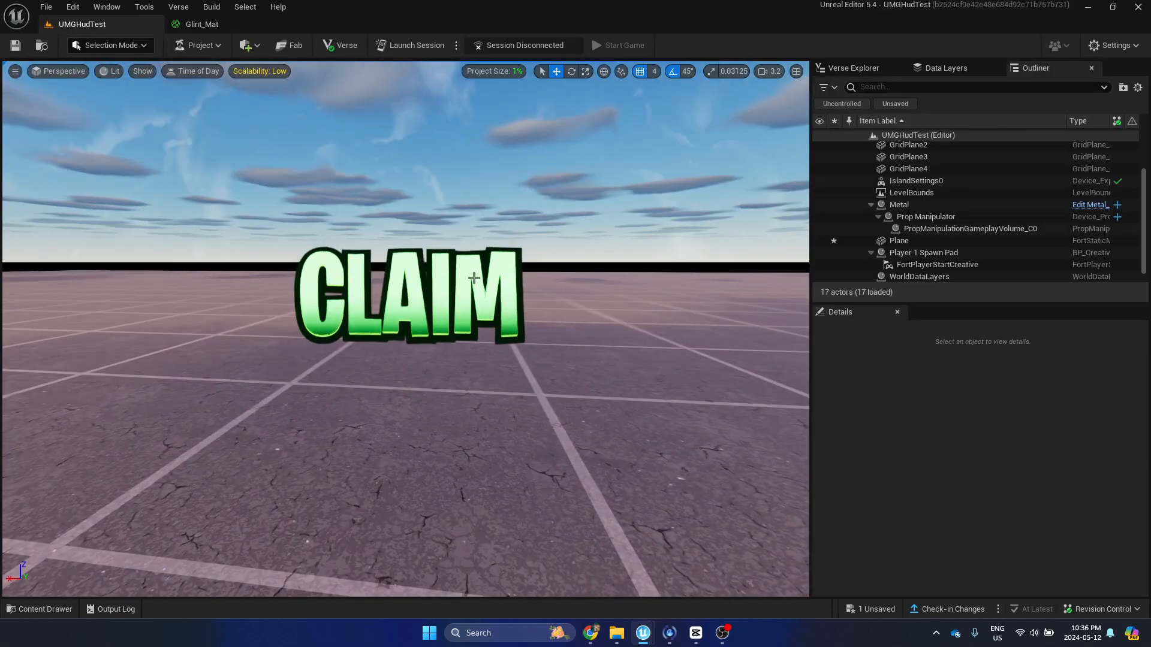
key("ctrl+space")
left_click(563, 423)
double_click(533, 424)
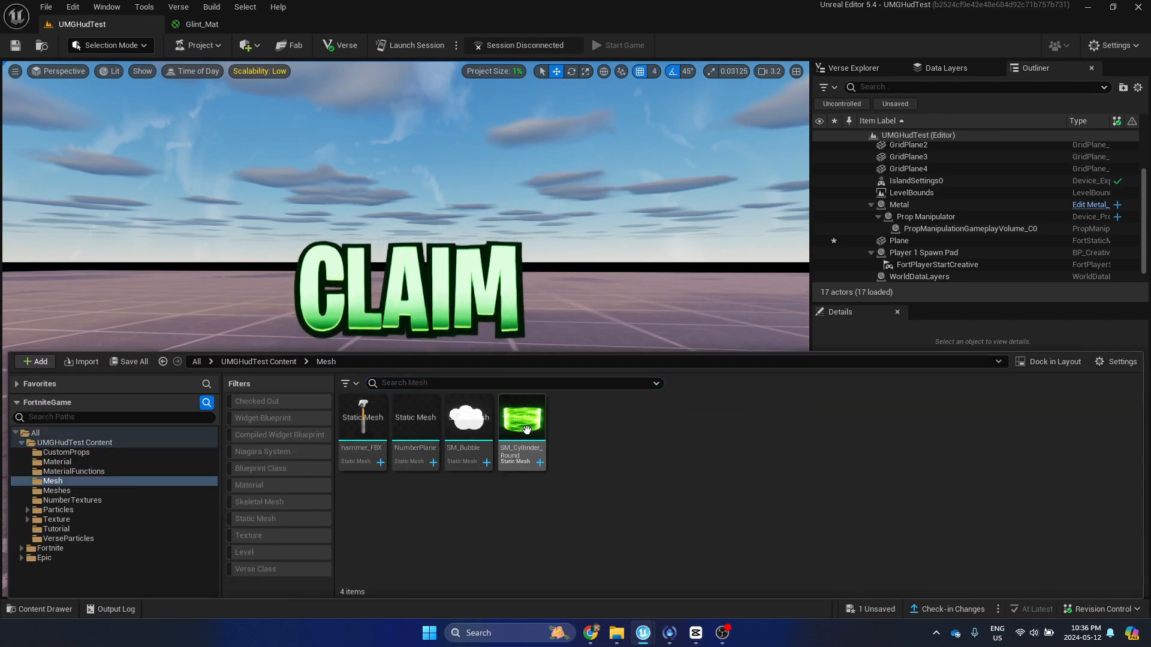
left_click_drag(526, 429, 689, 385)
key("f")
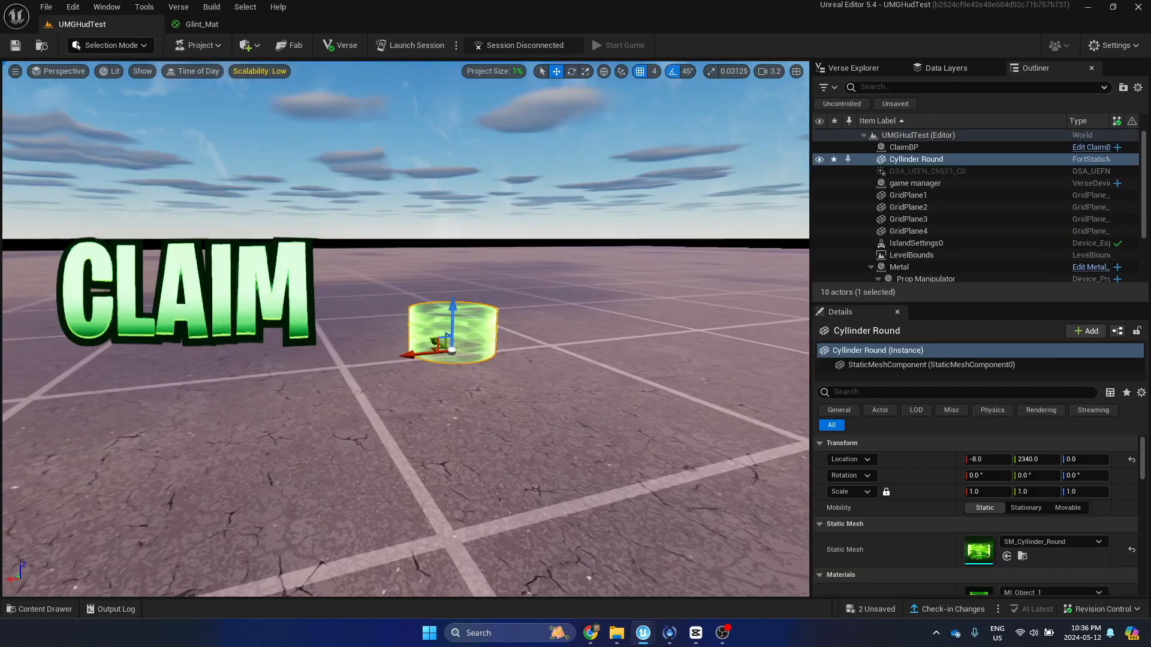
- Look over the placed green cylinder from several angles
left_click(501, 252)
key("w")
right_click_drag(501, 252, 438, 368)
key("s")
left_click(532, 352)
left_click(492, 341)
left_click(519, 349)
key("w")
key("d")
- Attach the claim plane to the Cyllinder Round mesh and reset the plane's relative location to 0, 0, 0
left_click(254, 267)
key("w")
right_click_drag(405, 271, 423, 268)
key("alt+a")
left_click(513, 354)
left_click(1131, 461)
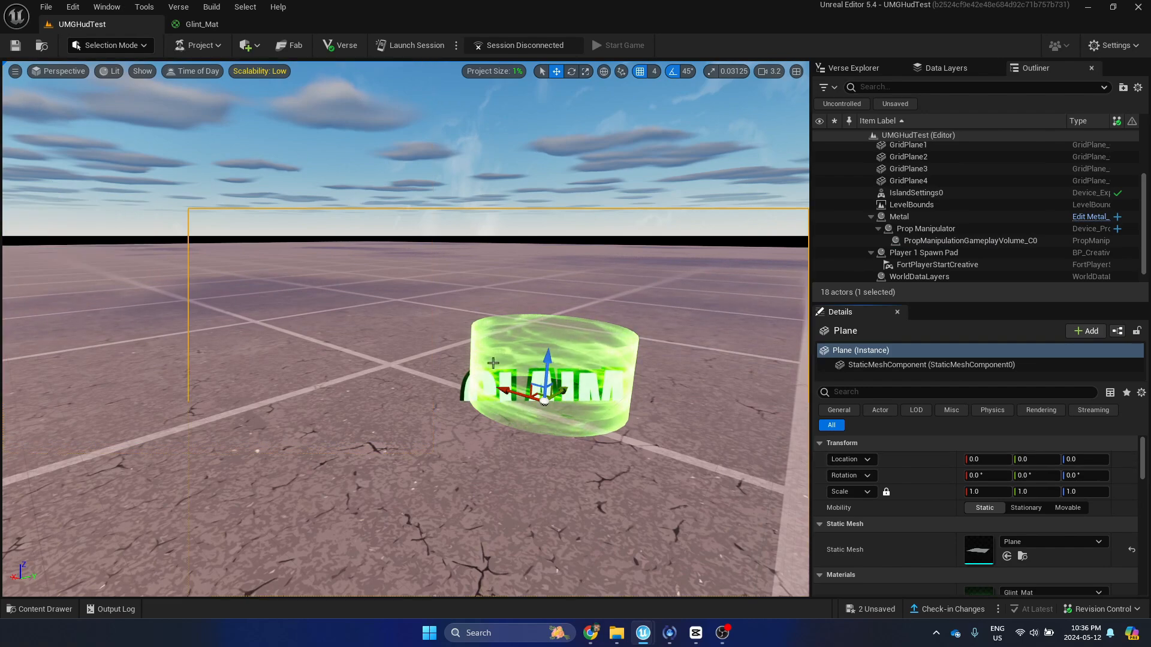
- Raise the attached claim plane vertically above the cylinder
left_click_drag(557, 268, 557, 251)
right_click_drag(557, 250, 429, 230)
key("w")
key("d")
key("w")
key("s")
key("f")
key("s")
key("s")
- Scale the cylinder up uniformly and position the claim plane at a relative Z location of about 135
left_click(459, 419)
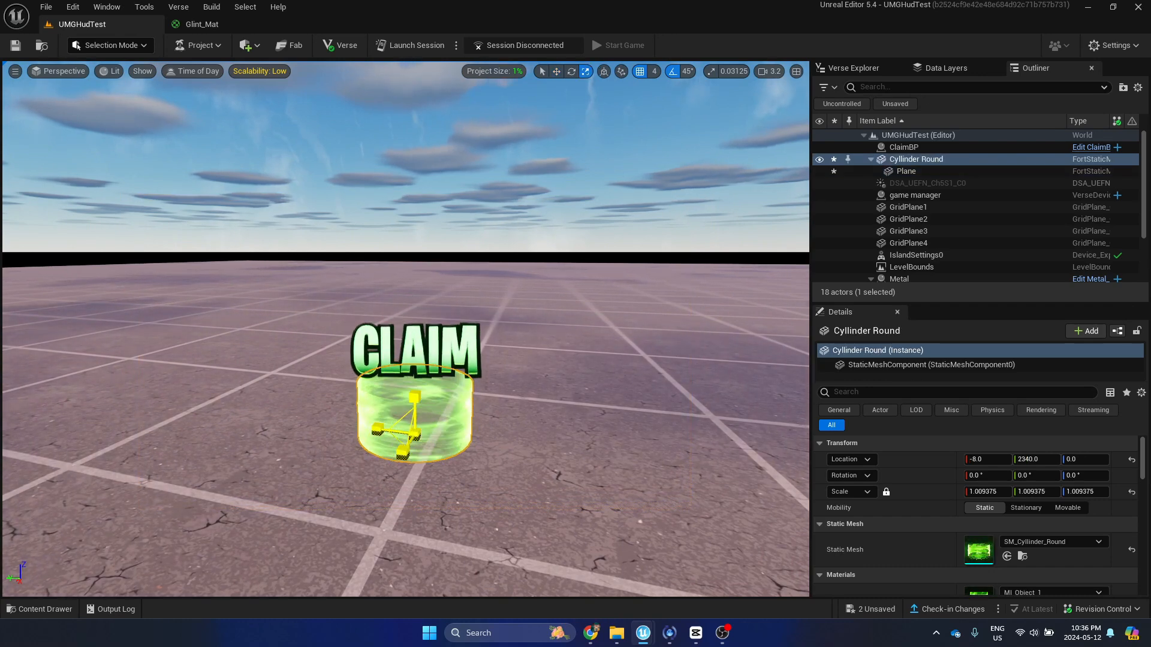
left_click(435, 320)
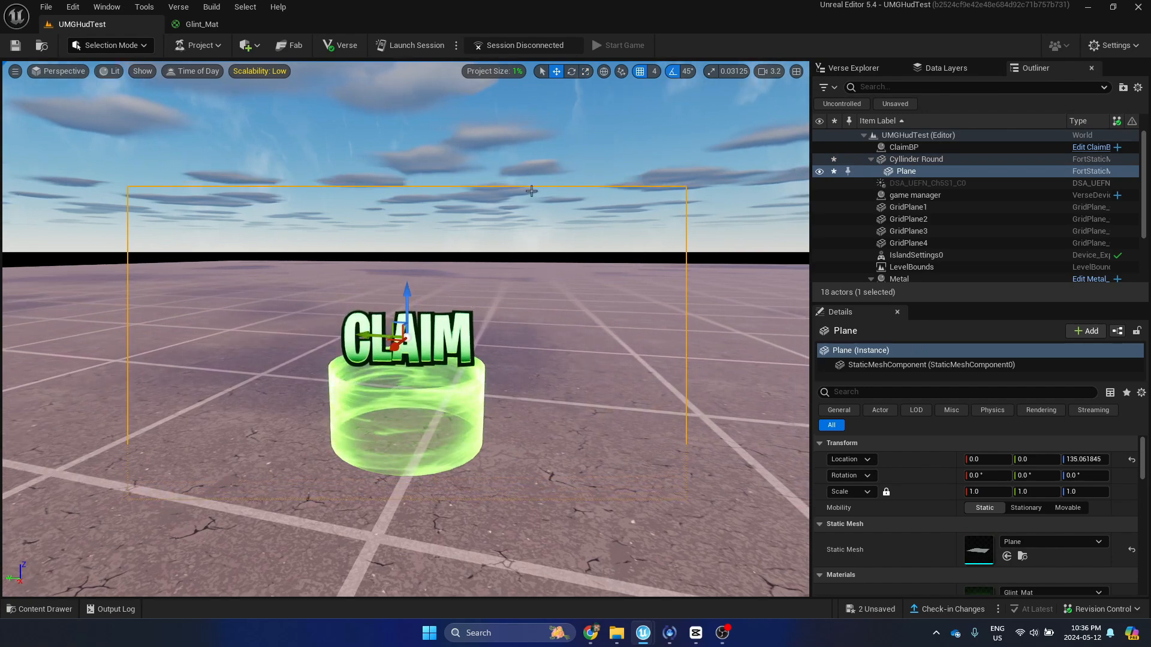
left_click(485, 176)
- View the finished cylinder and claim sprite, and save the modified Cyllinder Round and Plane actors
right_click_drag(486, 176, 527, 156)
key("w")
key("a")
right_click_drag(482, 268, 473, 278)
key("s")
key("d")
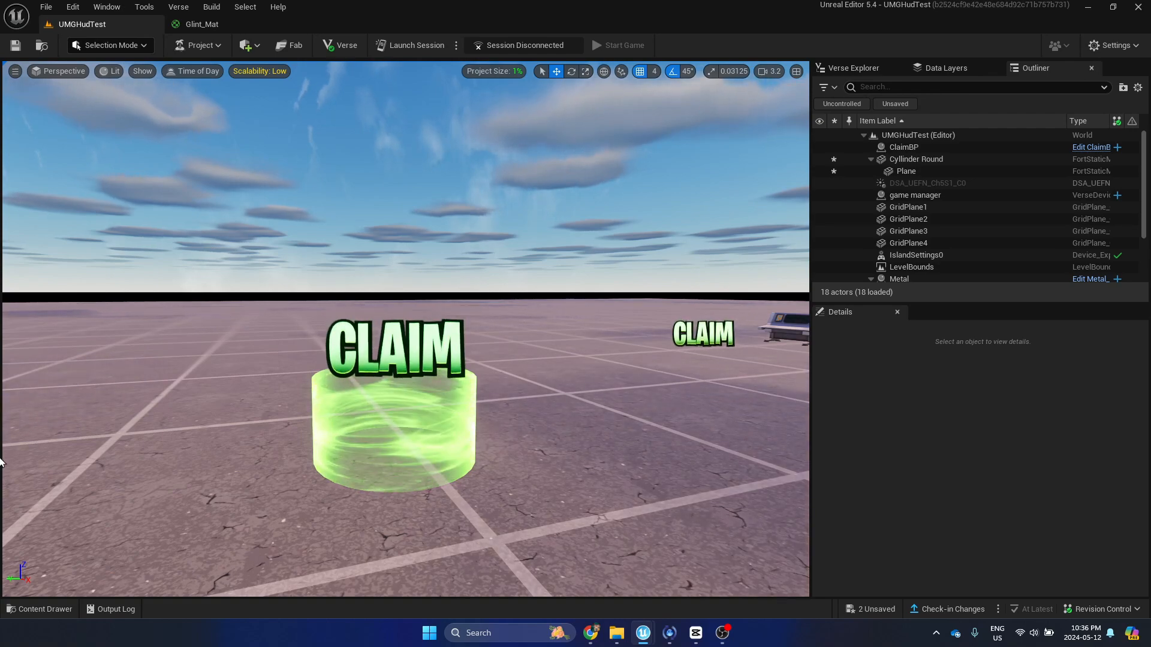
left_click(881, 609)
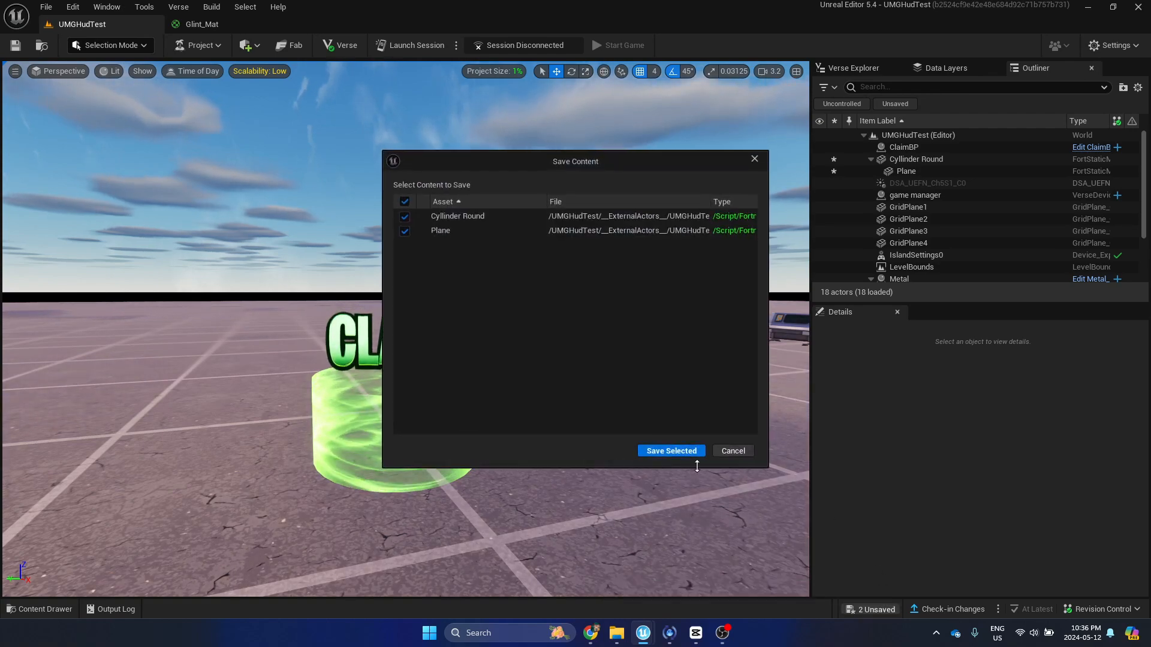
left_click(692, 452)
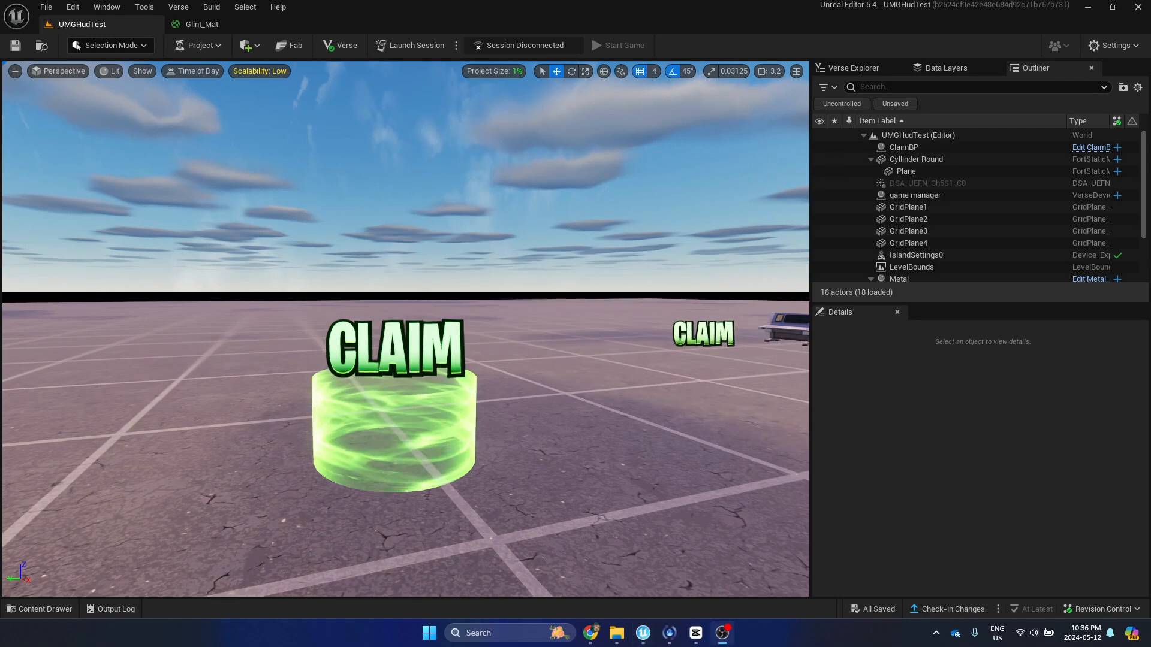